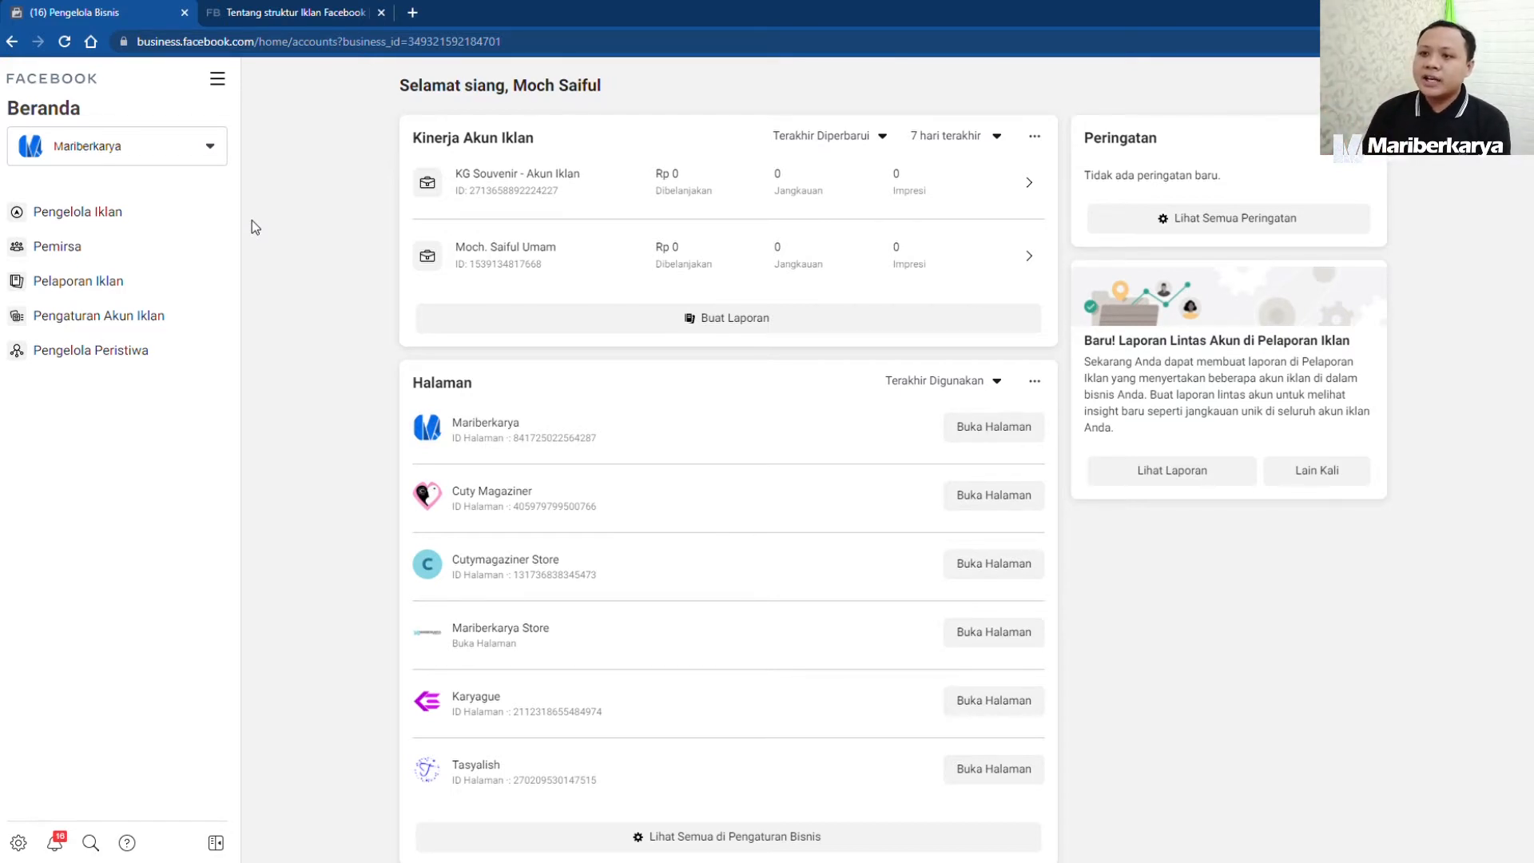
Open Pengelola Iklan for the business and start creating a new campaign.
{"action": "left_click", "coordinate": [207, 218]}
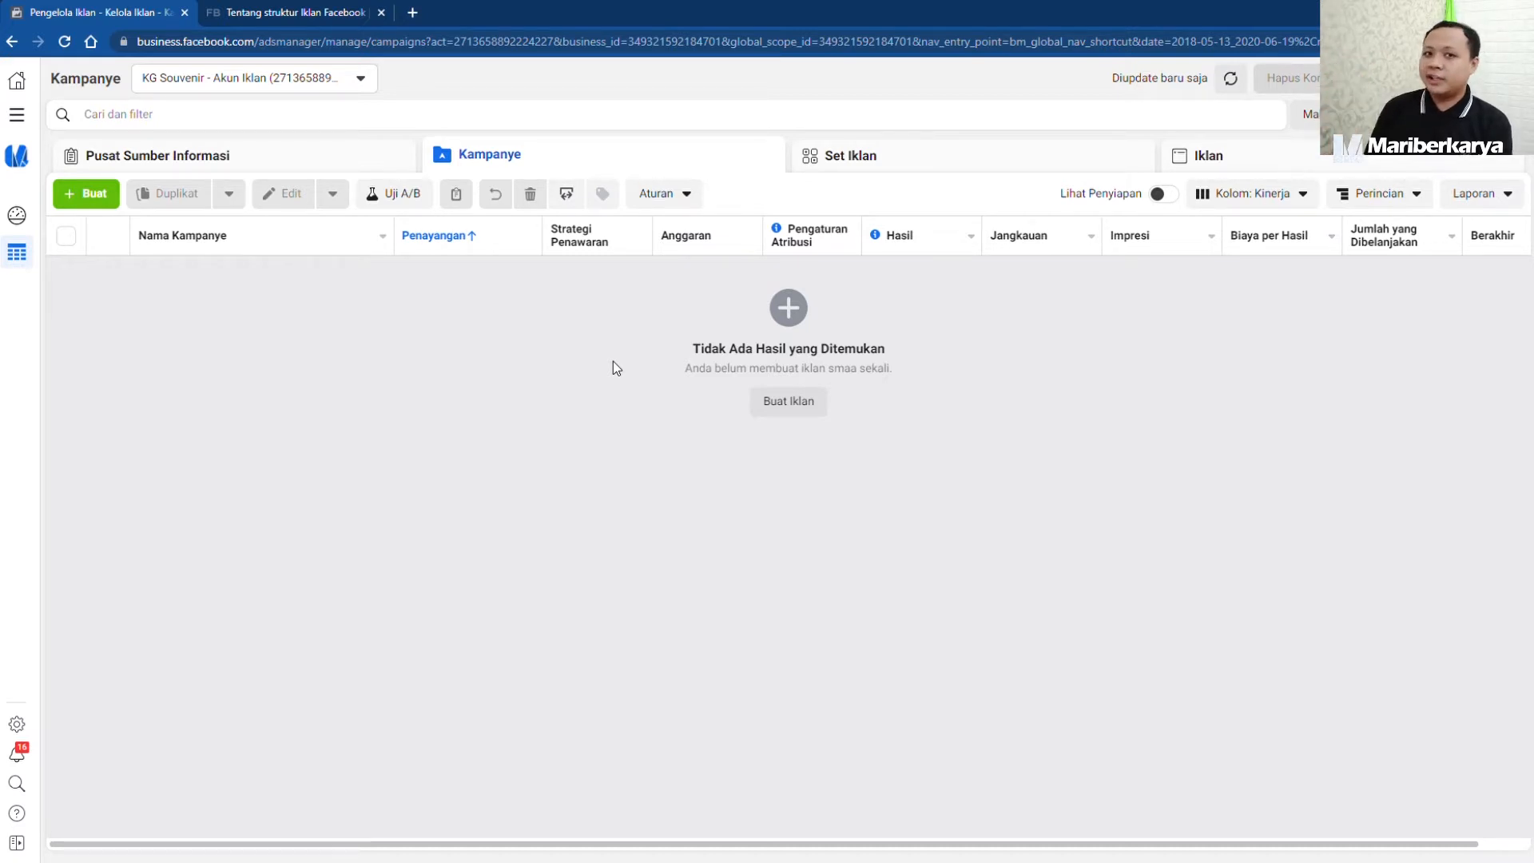
{"action": "left_click", "coordinate": [90, 199]}
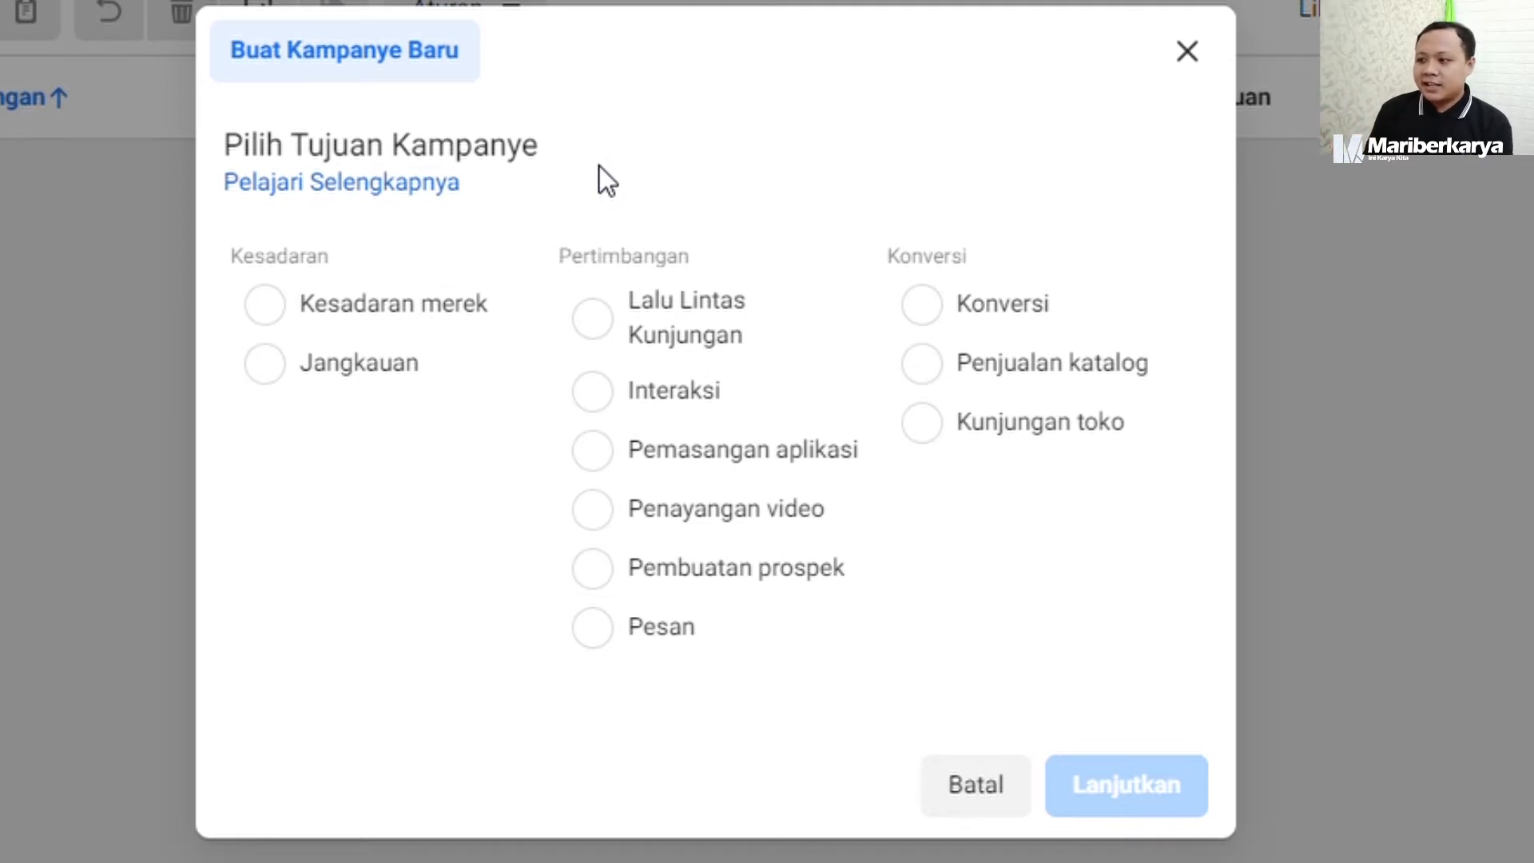
Review the descriptions of the awareness and consideration objectives, from Kesadaran merek to Pesan, including the Interaksi types.
{"action": "left_click", "coordinate": [462, 310]}
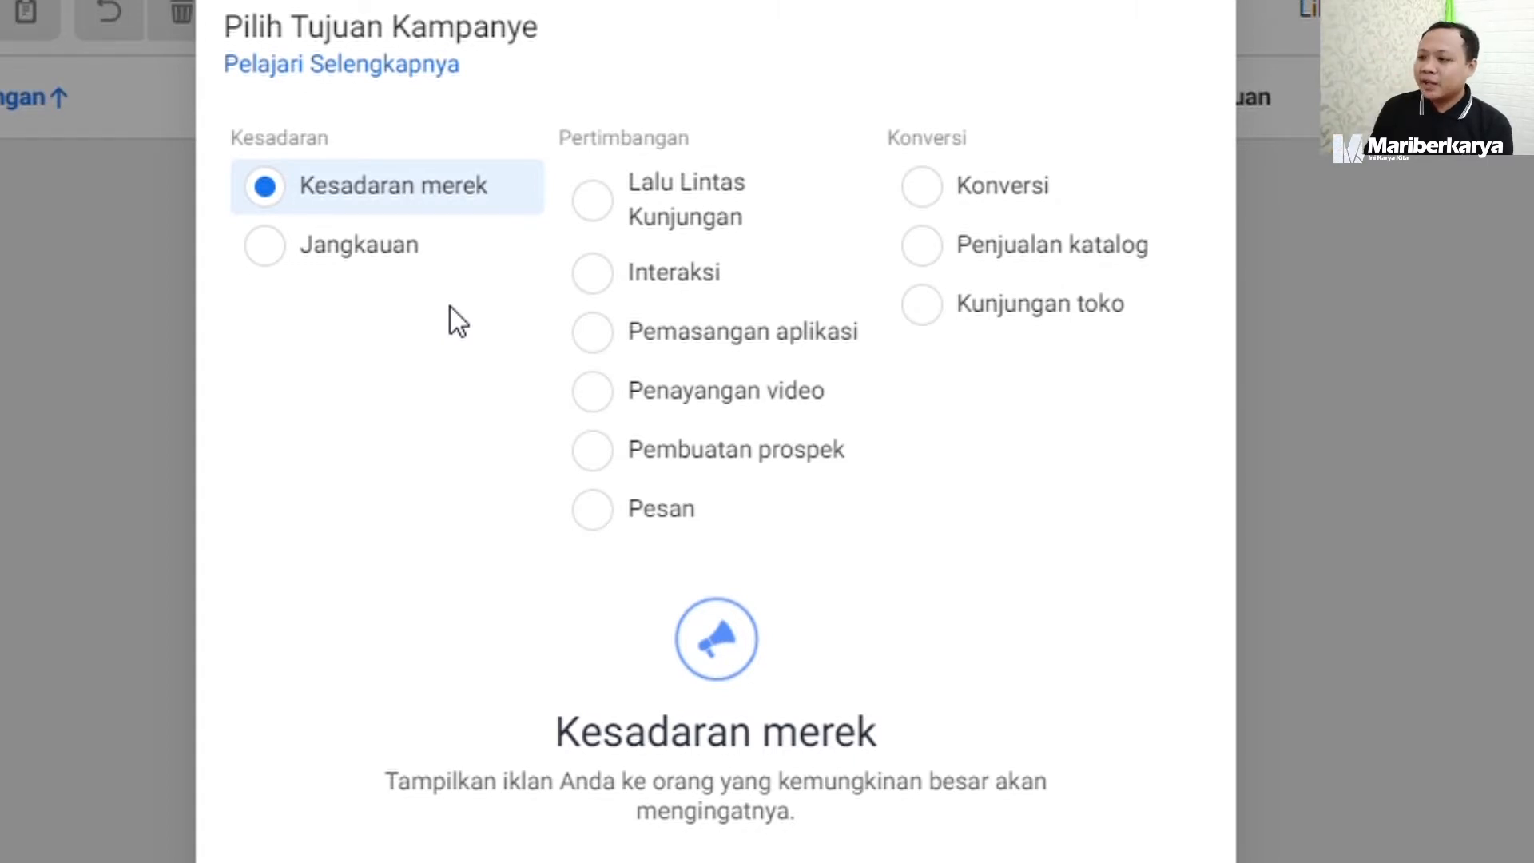
{"action": "left_click", "coordinate": [403, 254]}
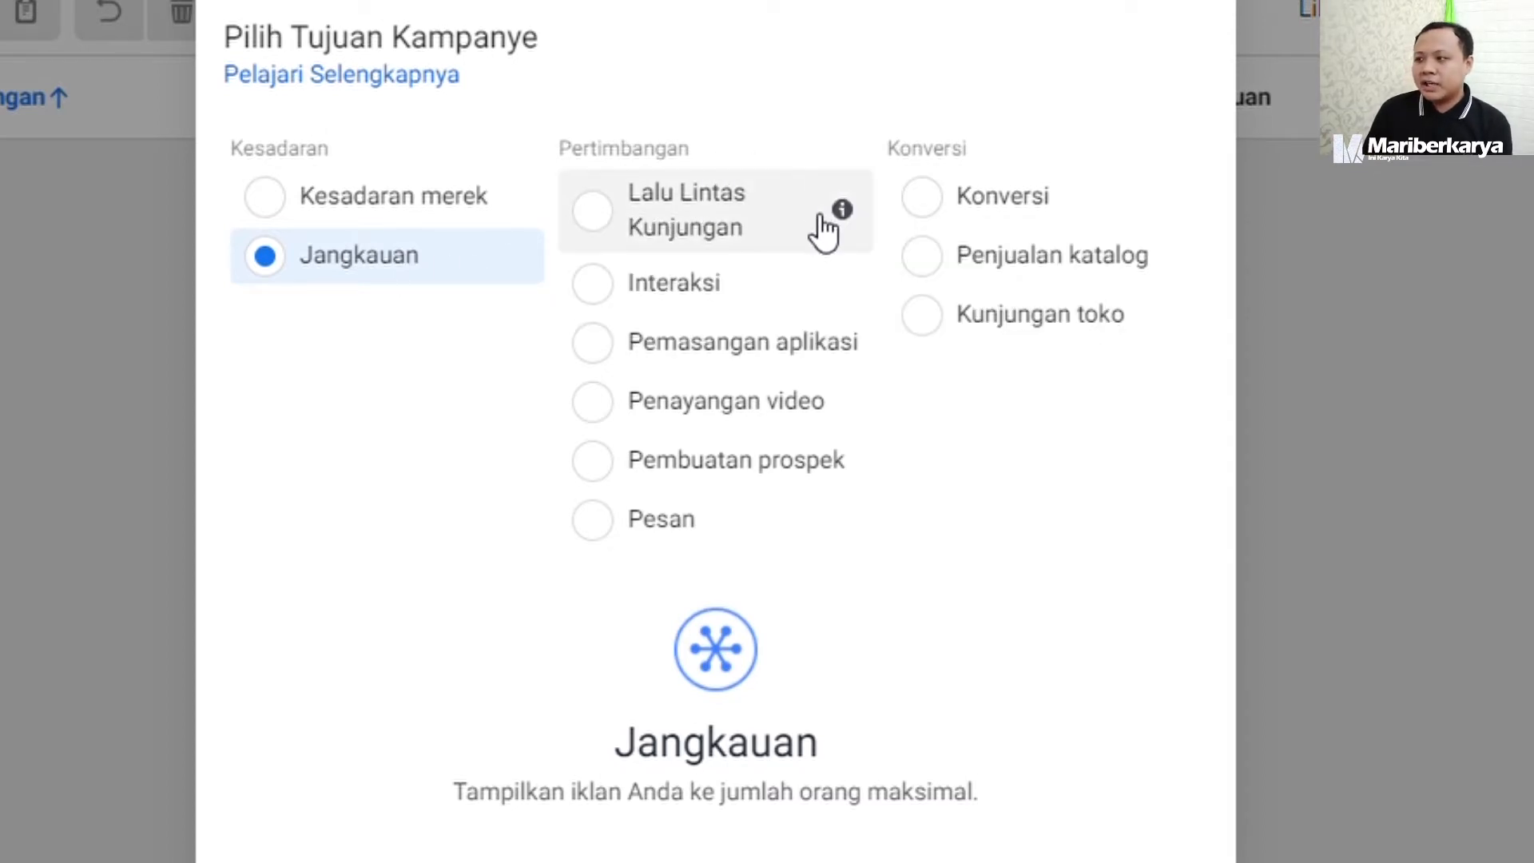
{"action": "left_click", "coordinate": [811, 218]}
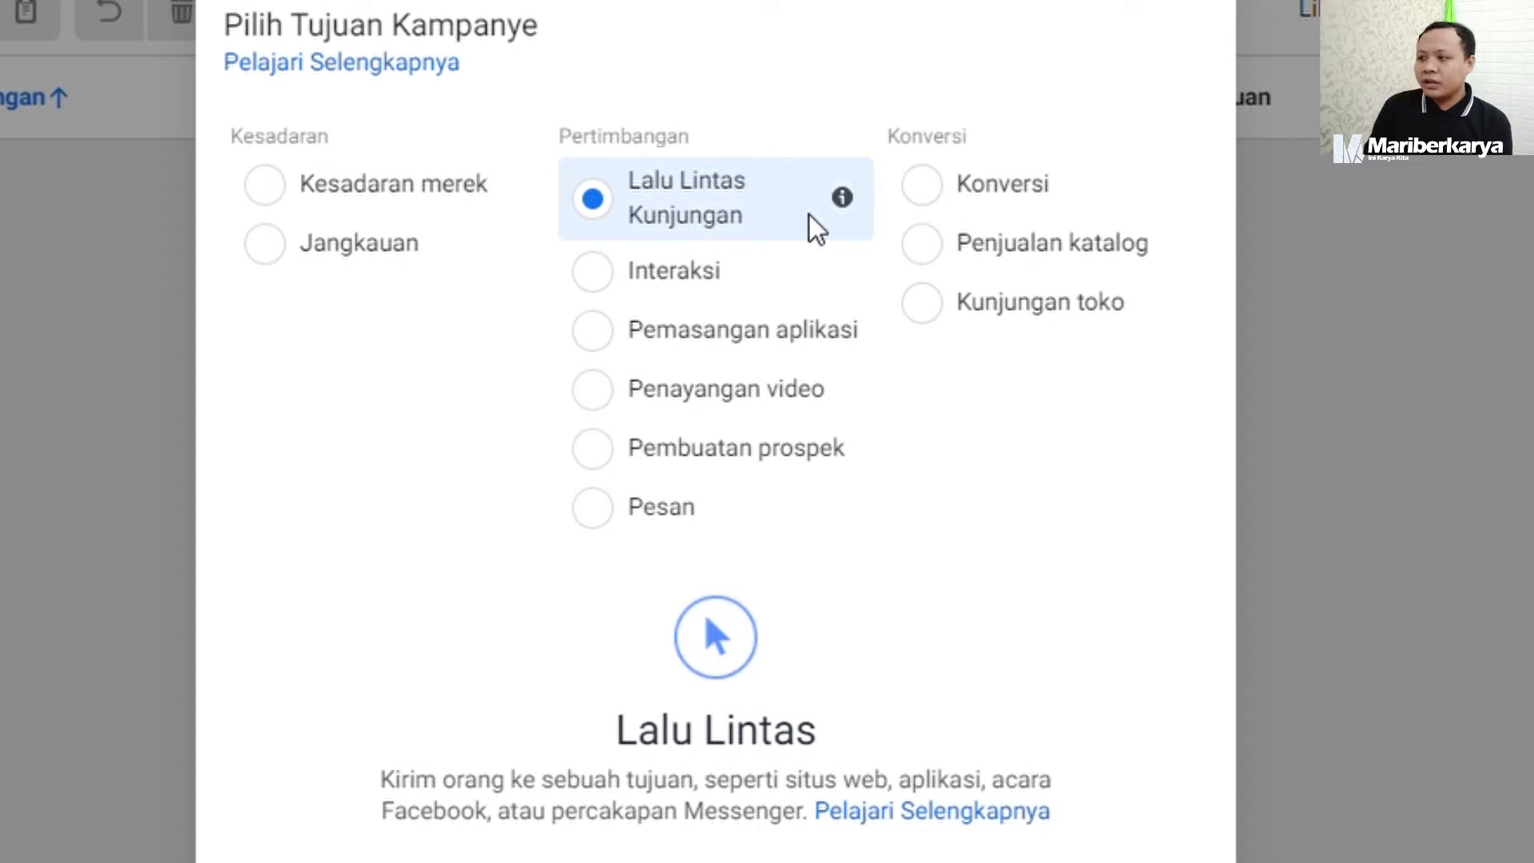
{"action": "left_click", "coordinate": [606, 279]}
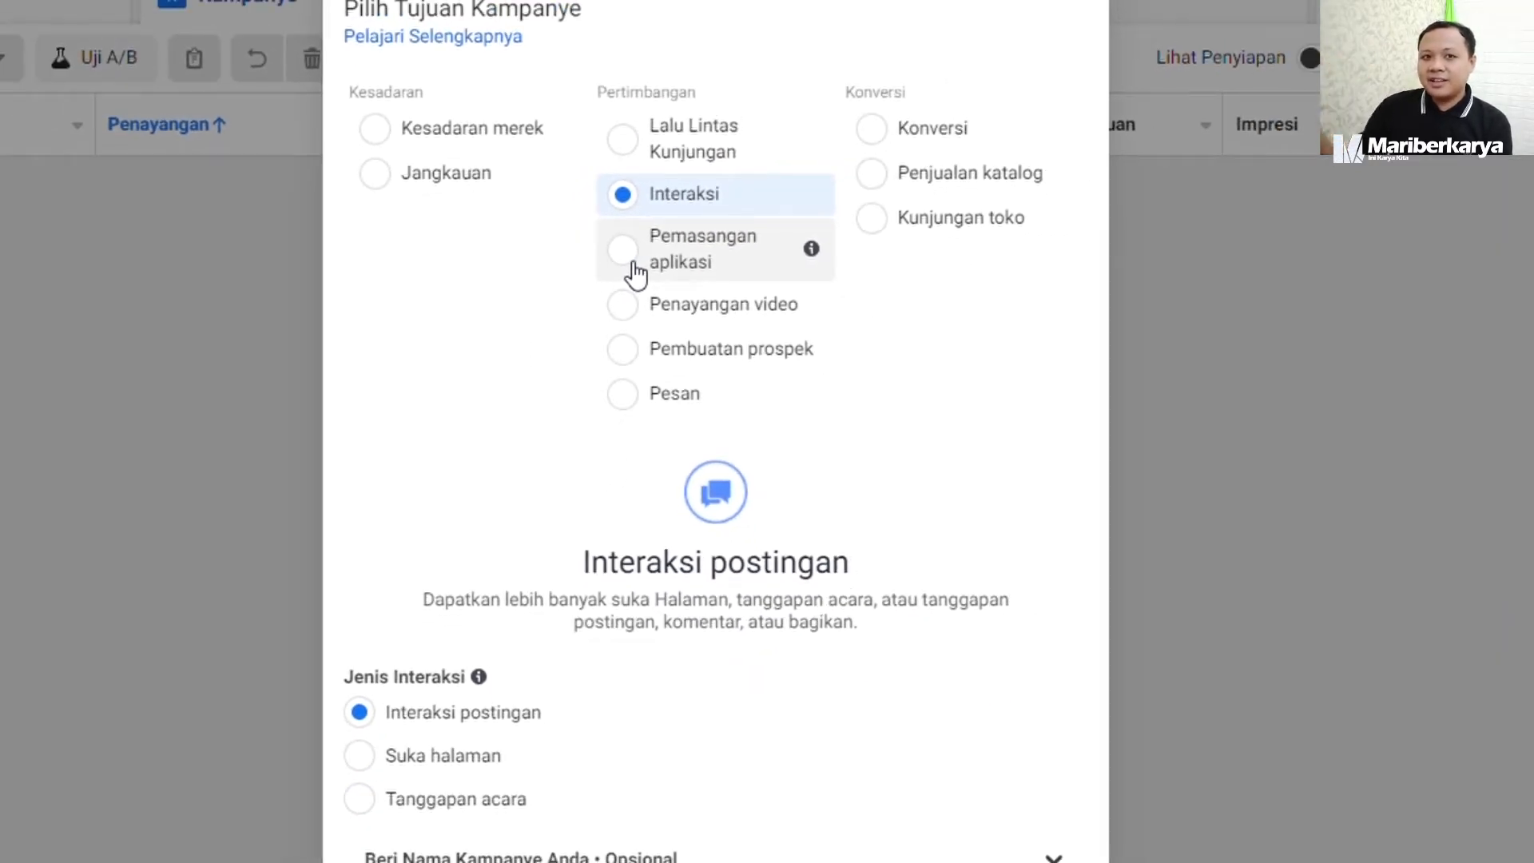
{"action": "left_click", "coordinate": [447, 748]}
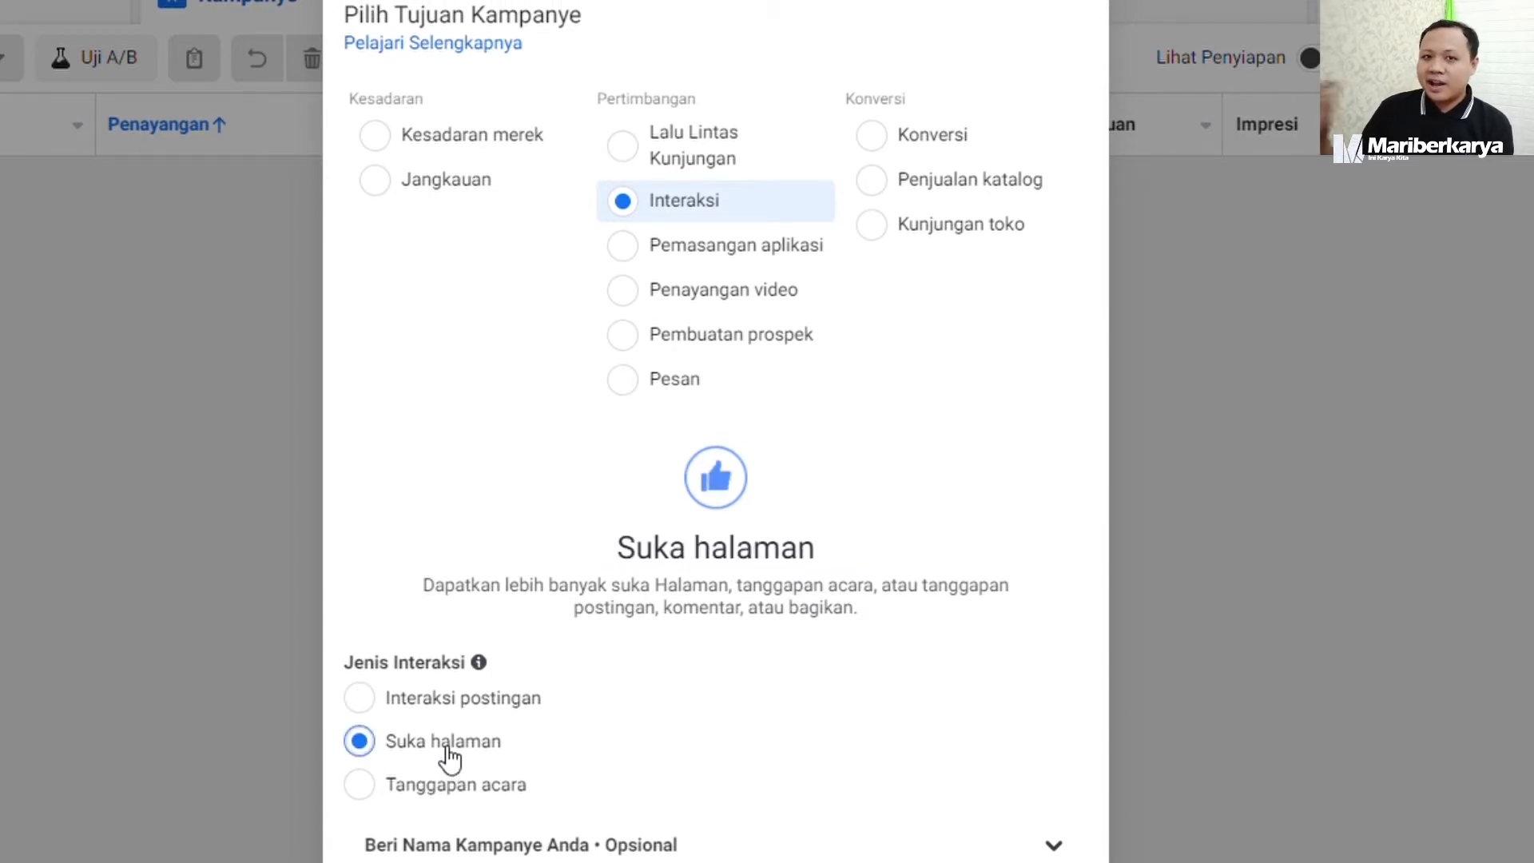
{"action": "left_click", "coordinate": [451, 793]}
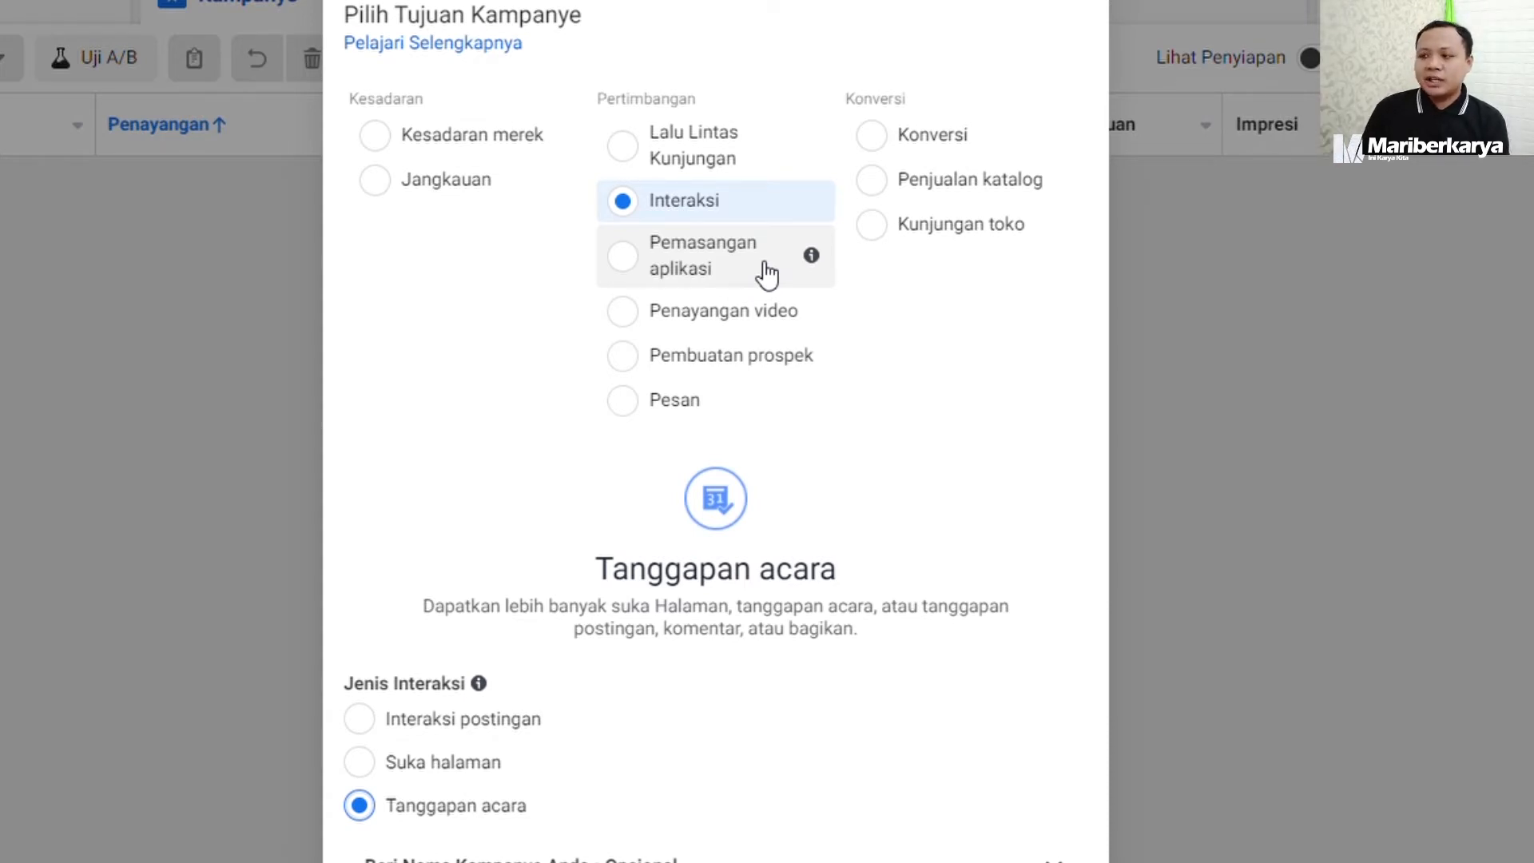
{"action": "left_click", "coordinate": [755, 316]}
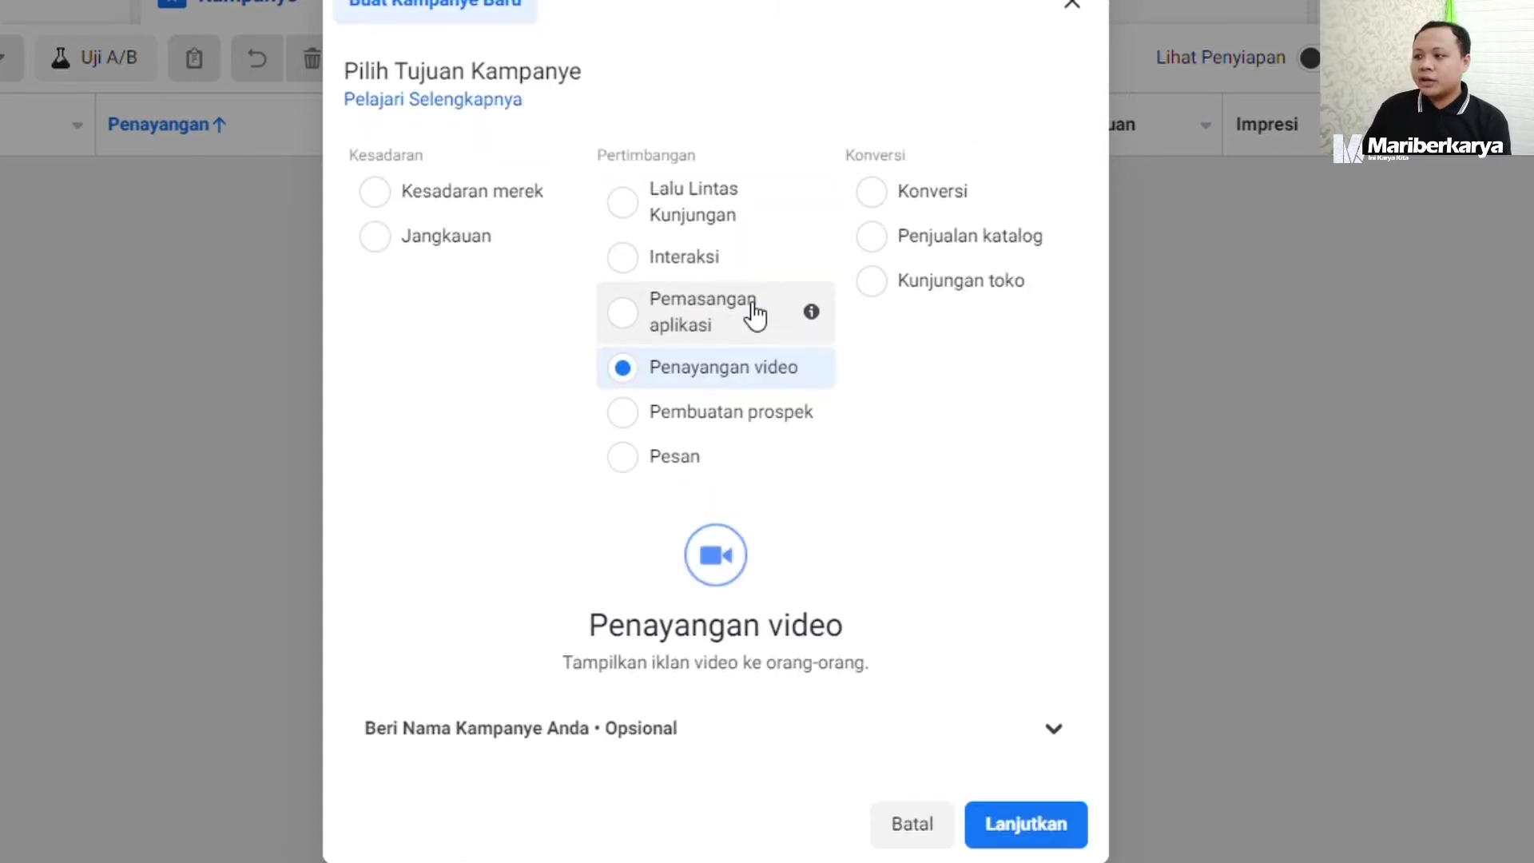
{"action": "left_click", "coordinate": [779, 417]}
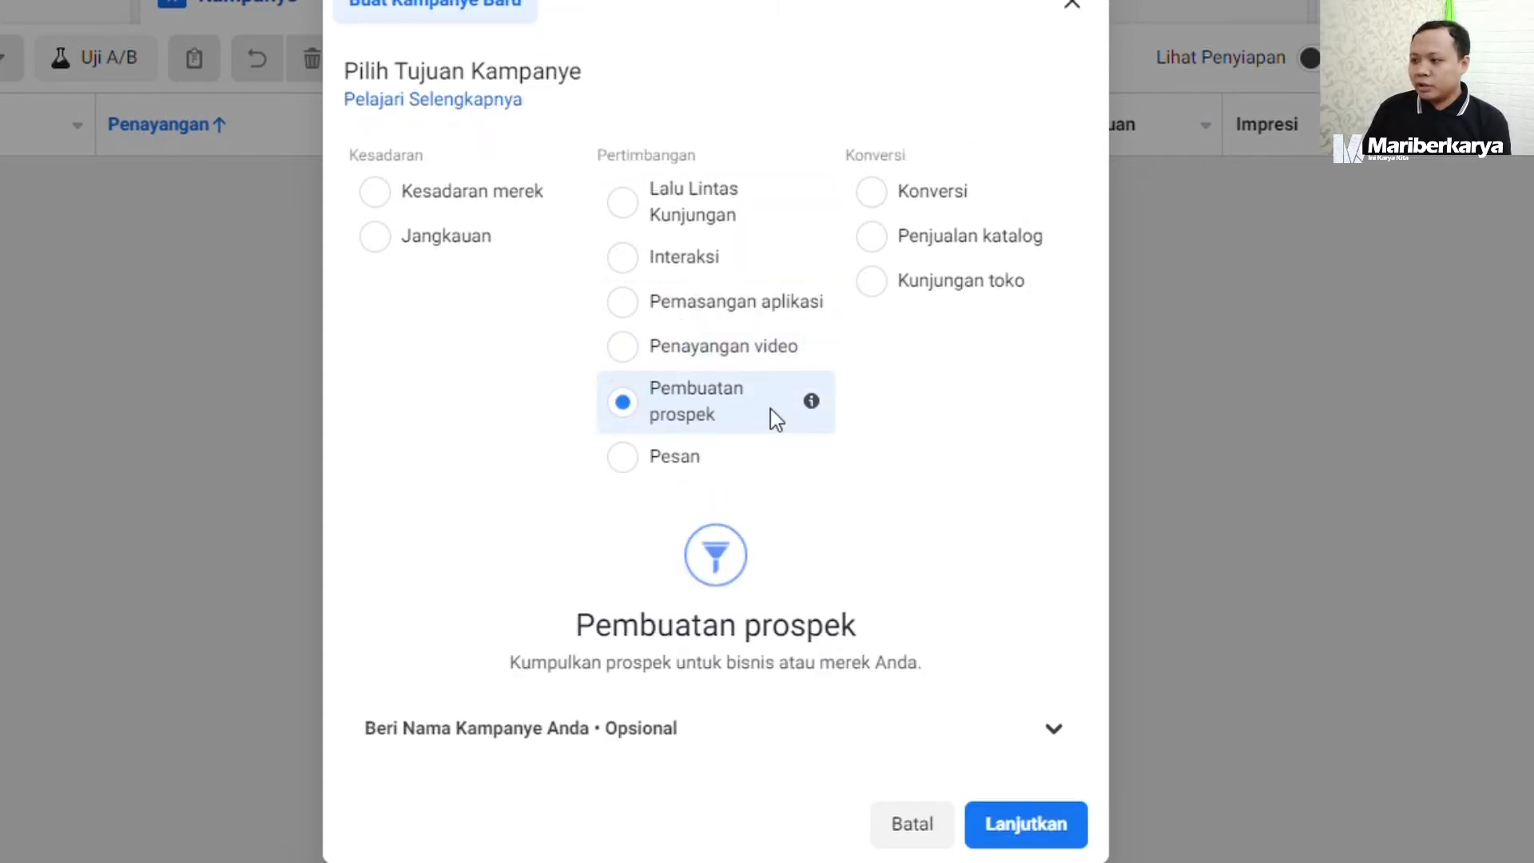
{"action": "left_click", "coordinate": [758, 454]}
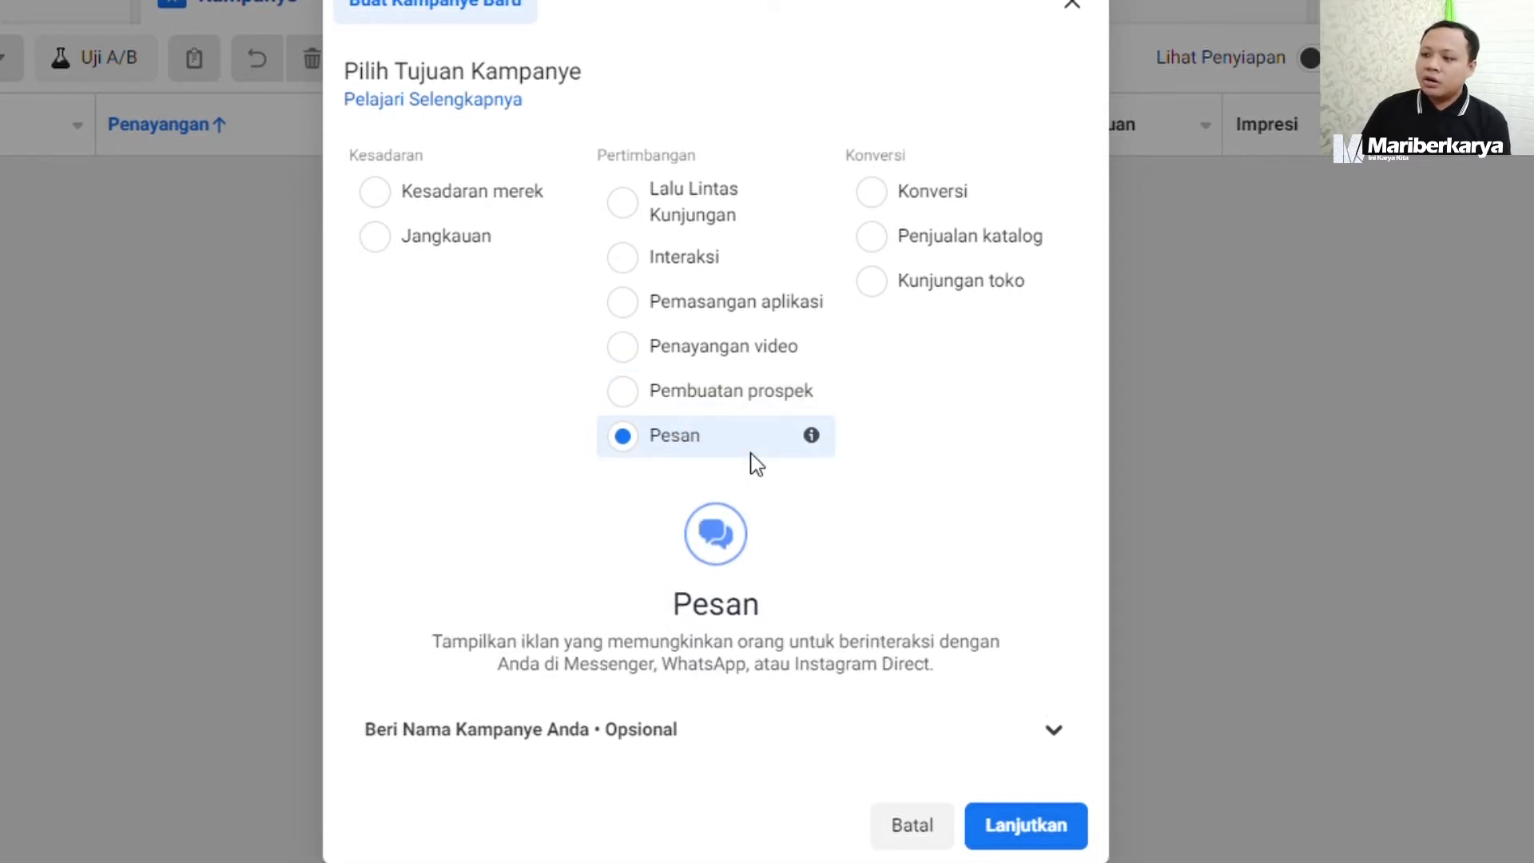
Compare the Lalu Lintas Kunjungan, Interaksi with Suka halaman, and Konversi campaign objectives.
{"action": "left_click", "coordinate": [763, 213]}
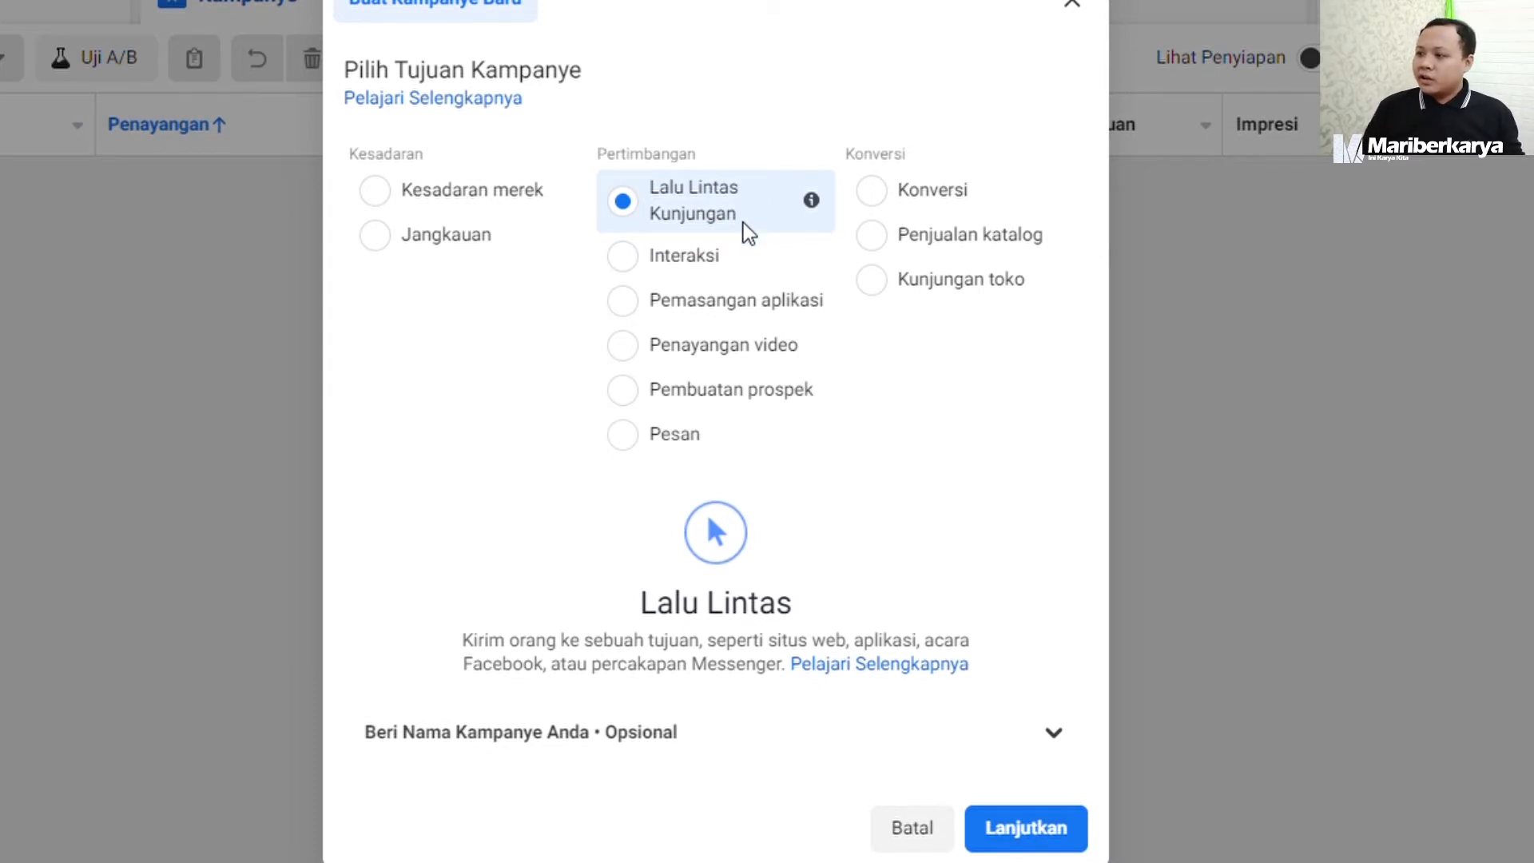
{"action": "left_click", "coordinate": [753, 257]}
{"action": "scroll", "coordinate": [751, 267], "scroll_direction": "down", "scroll_amount": 1}
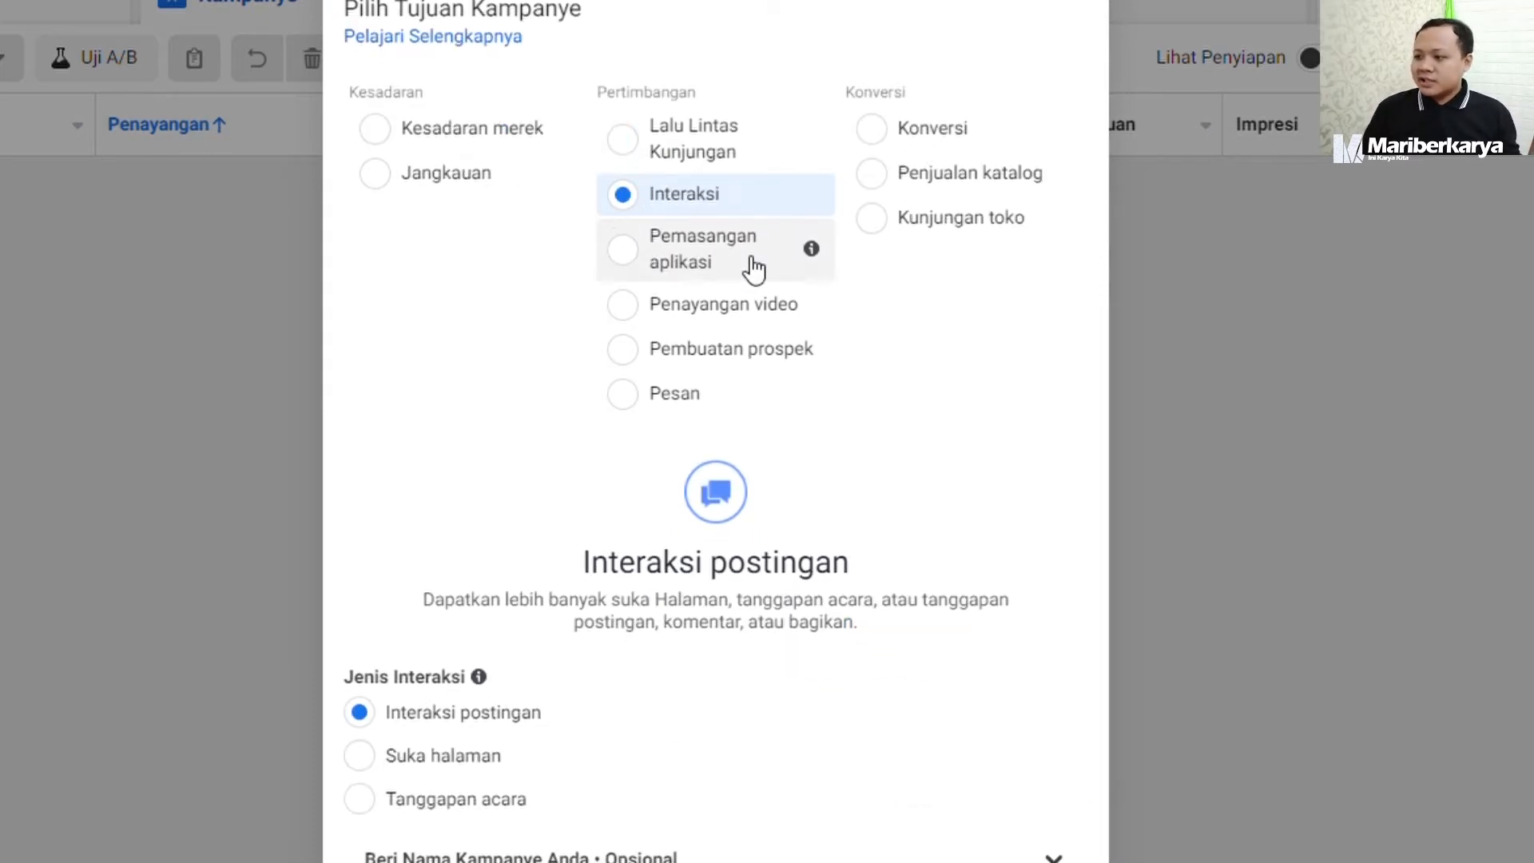
{"action": "left_click", "coordinate": [438, 748]}
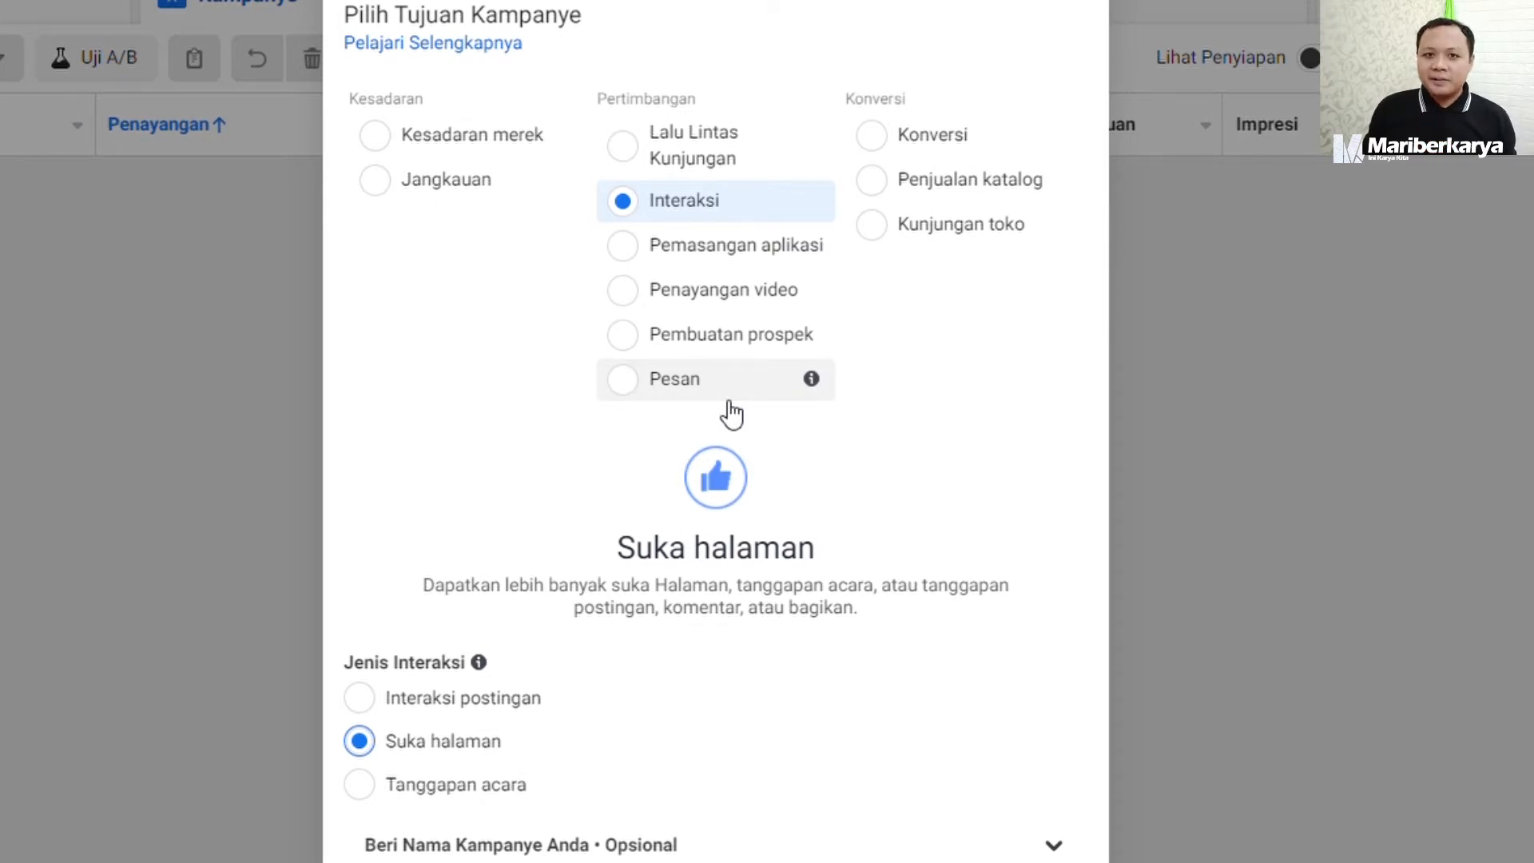
{"action": "left_click", "coordinate": [725, 156]}
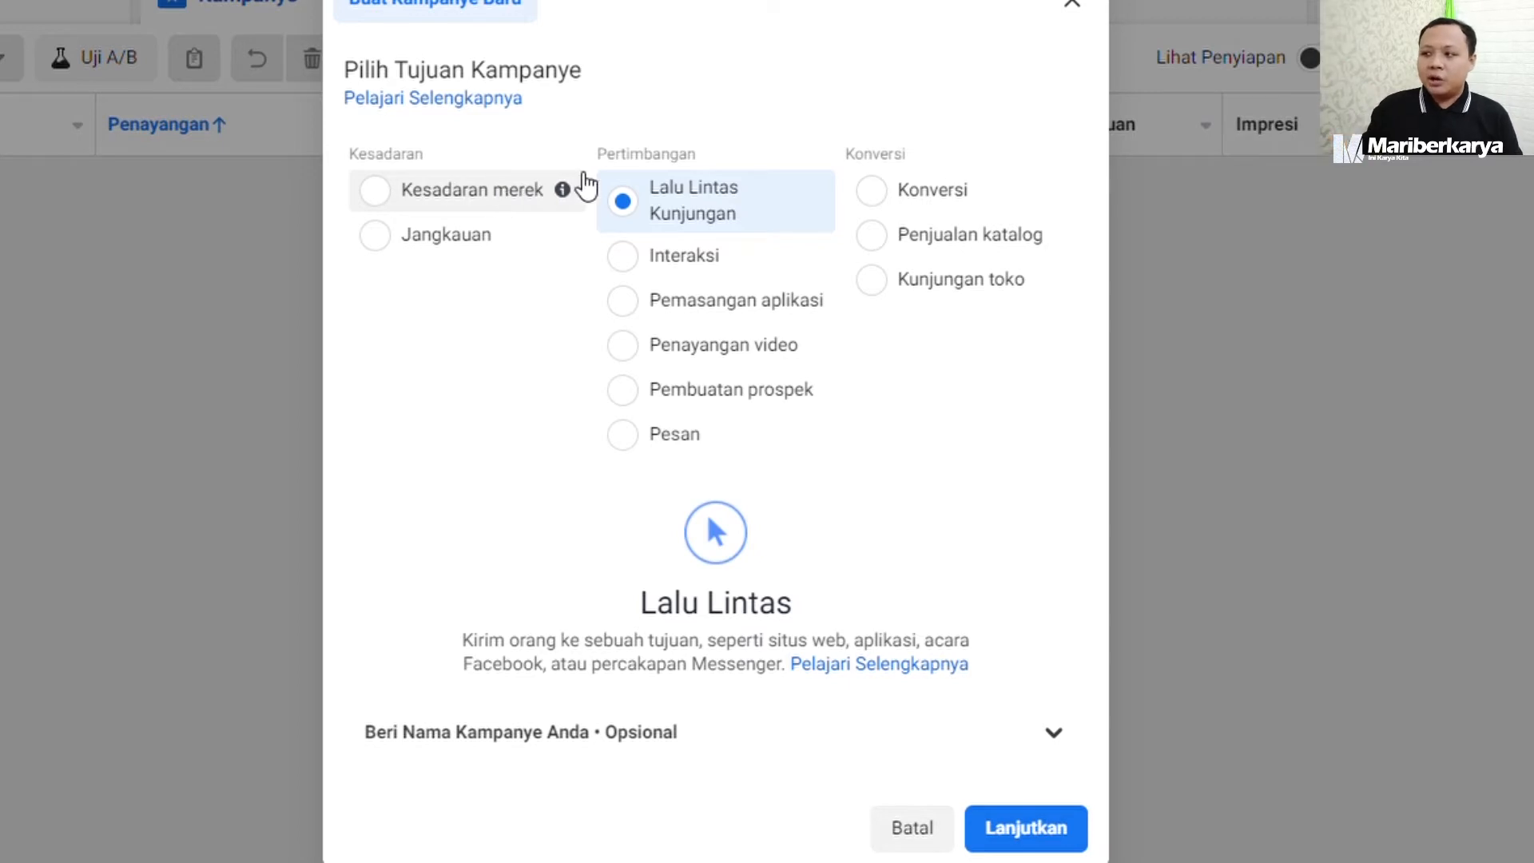
{"action": "left_click", "coordinate": [958, 192]}
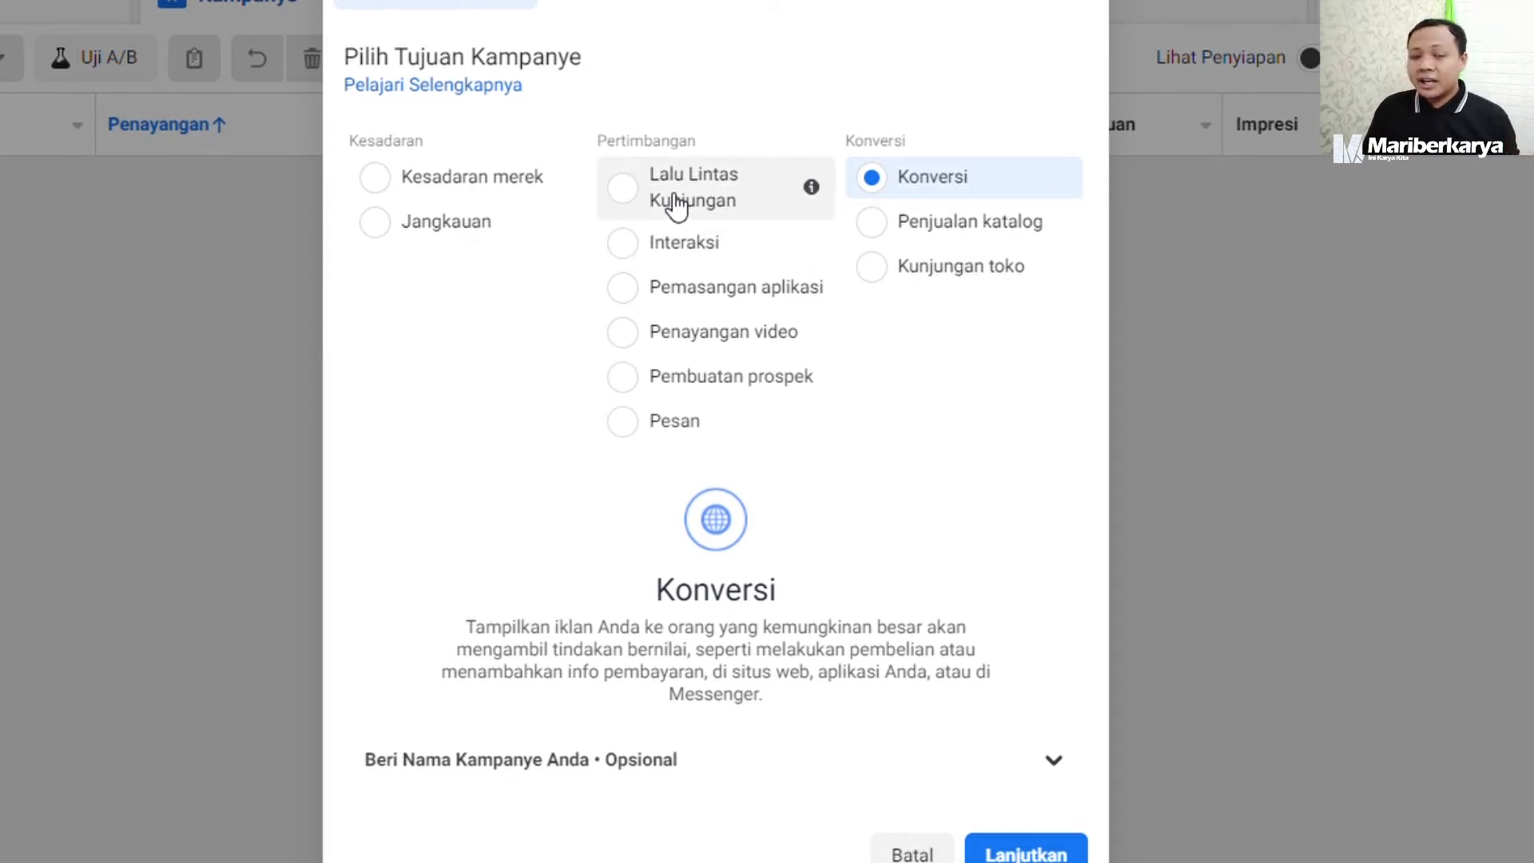
Choose Jangkauan as the campaign objective and continue to the campaign setup without naming the campaign.
{"action": "left_click", "coordinate": [479, 224]}
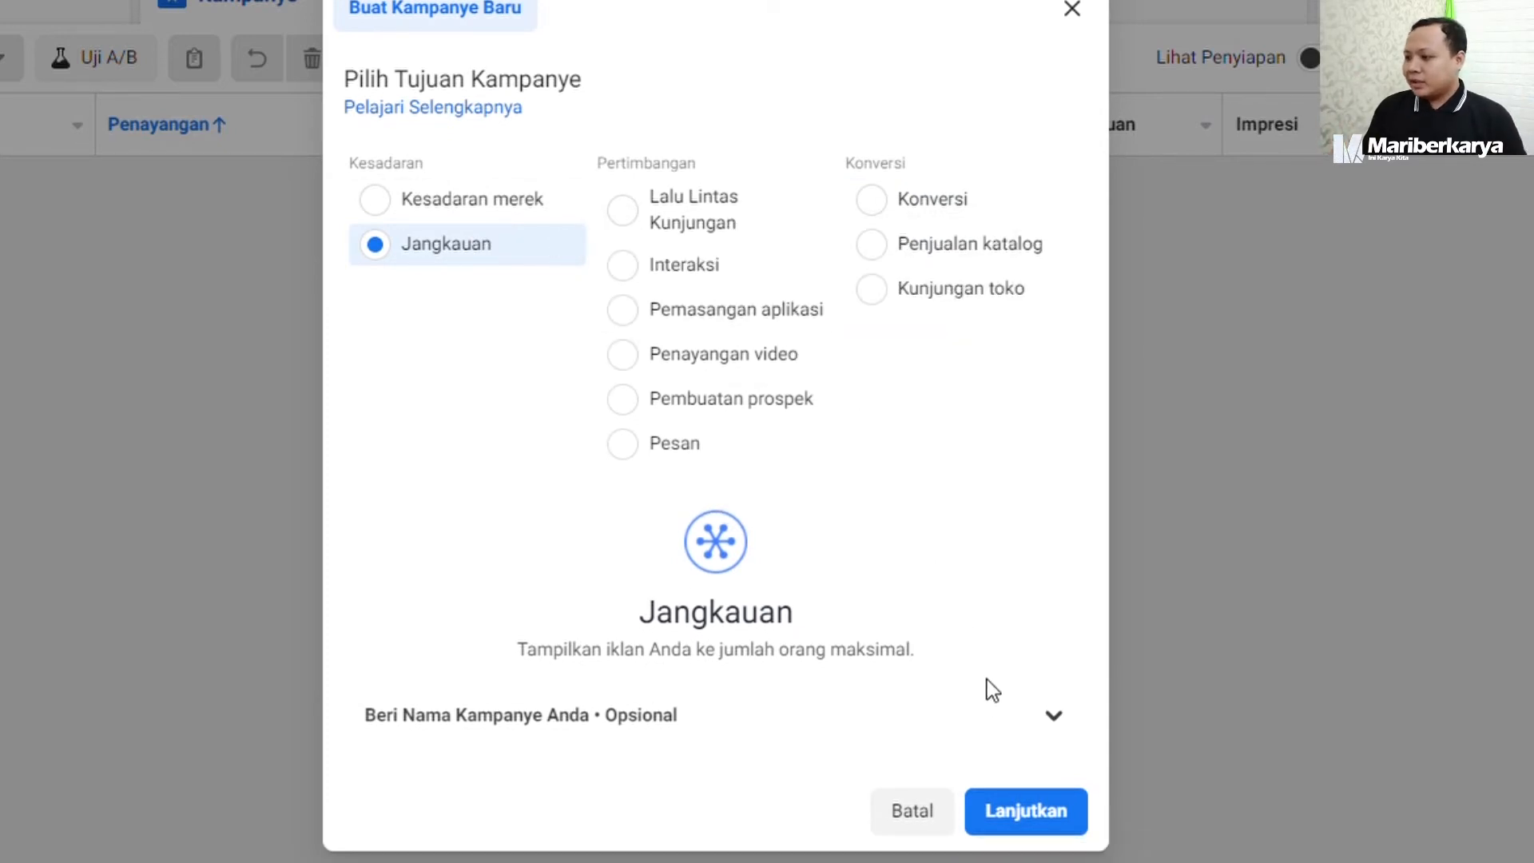
{"action": "left_click", "coordinate": [1053, 719]}
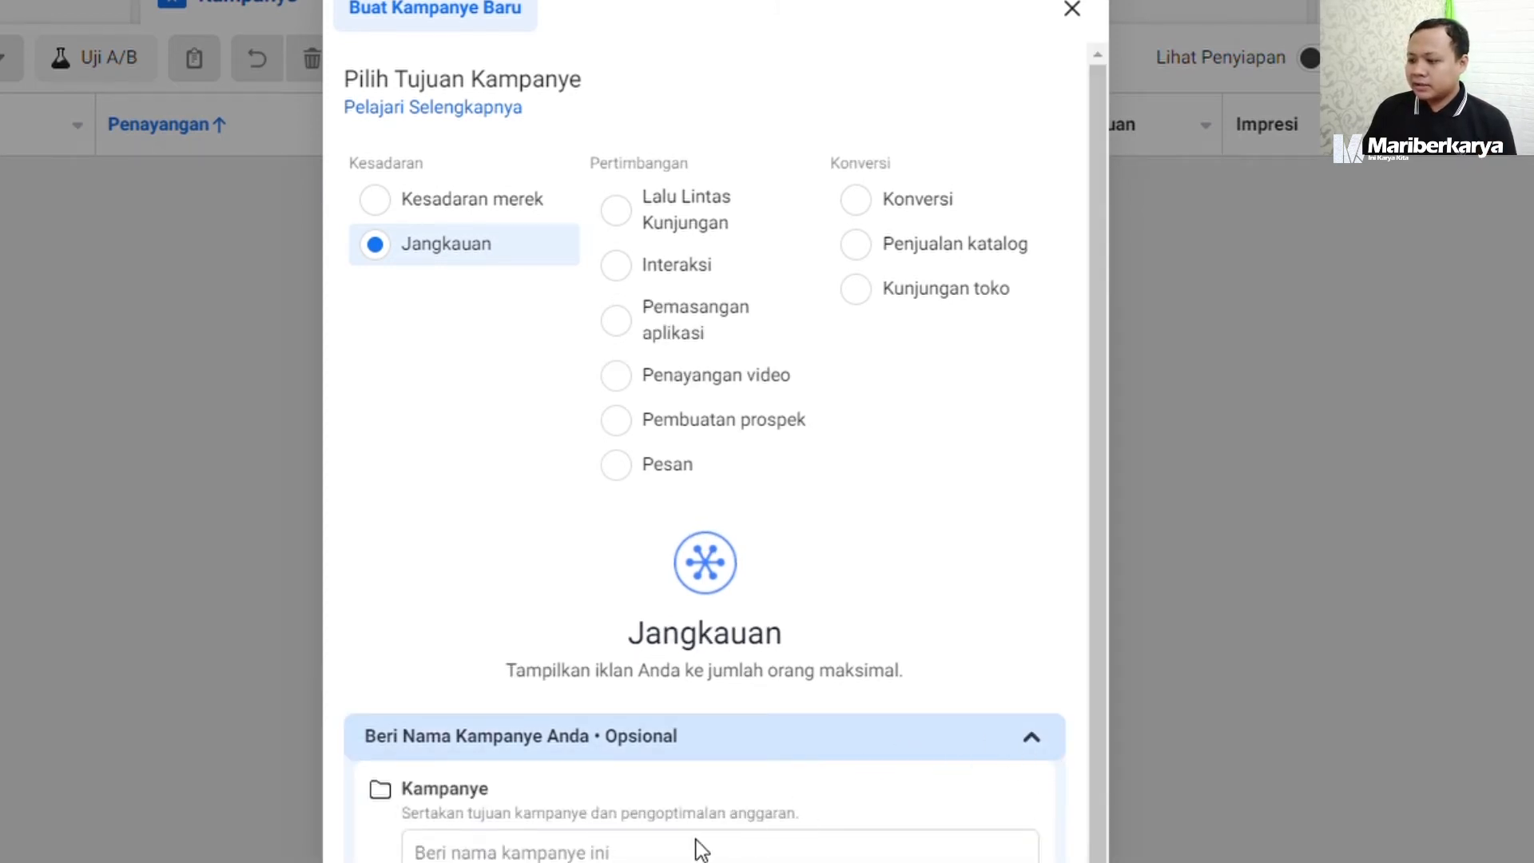
{"action": "left_click", "coordinate": [1030, 738]}
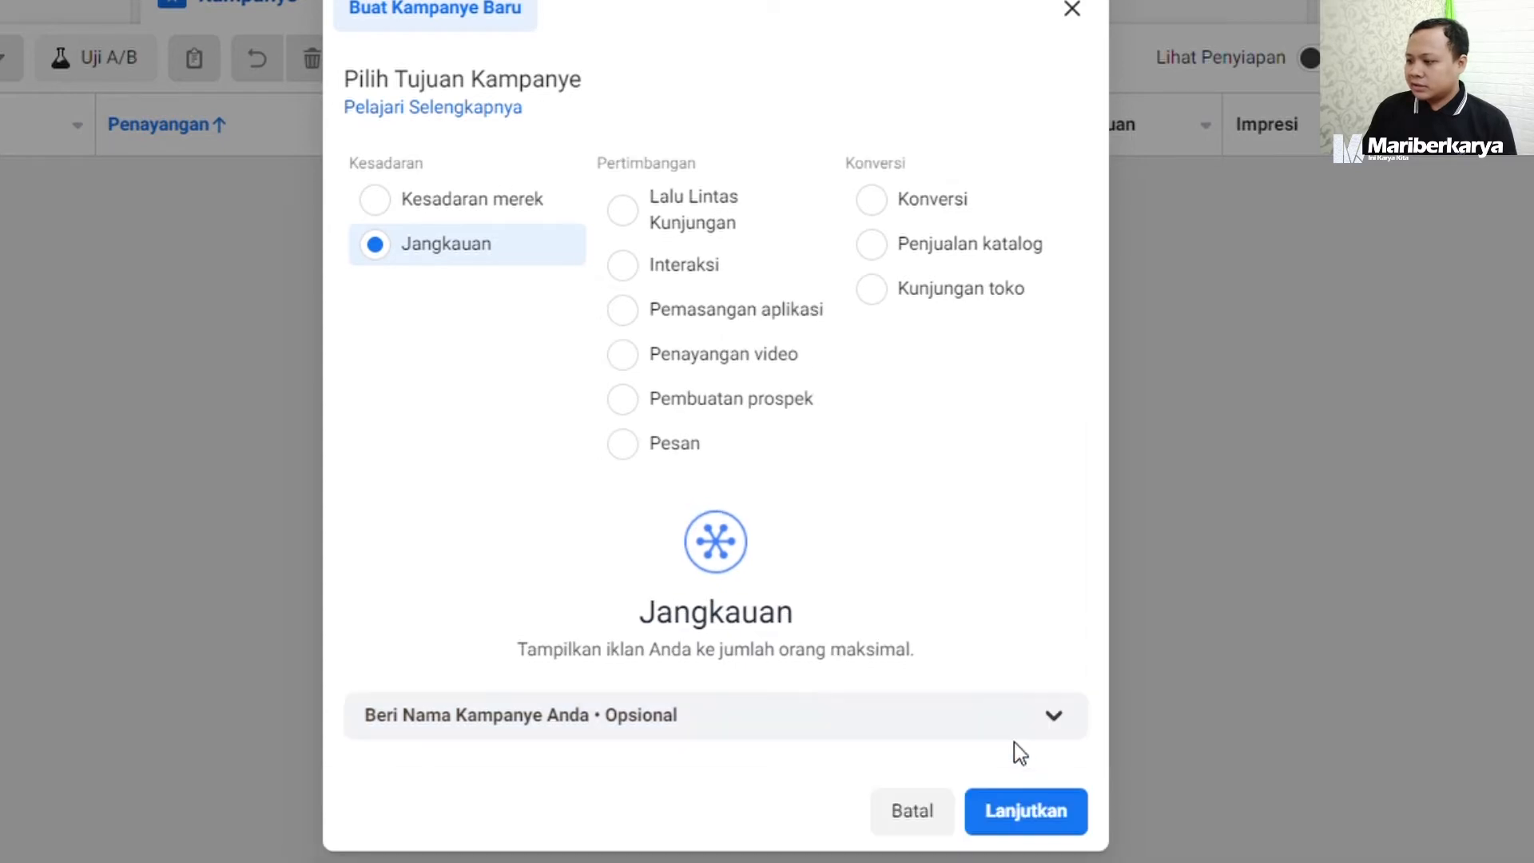
{"action": "left_click", "coordinate": [1039, 815]}
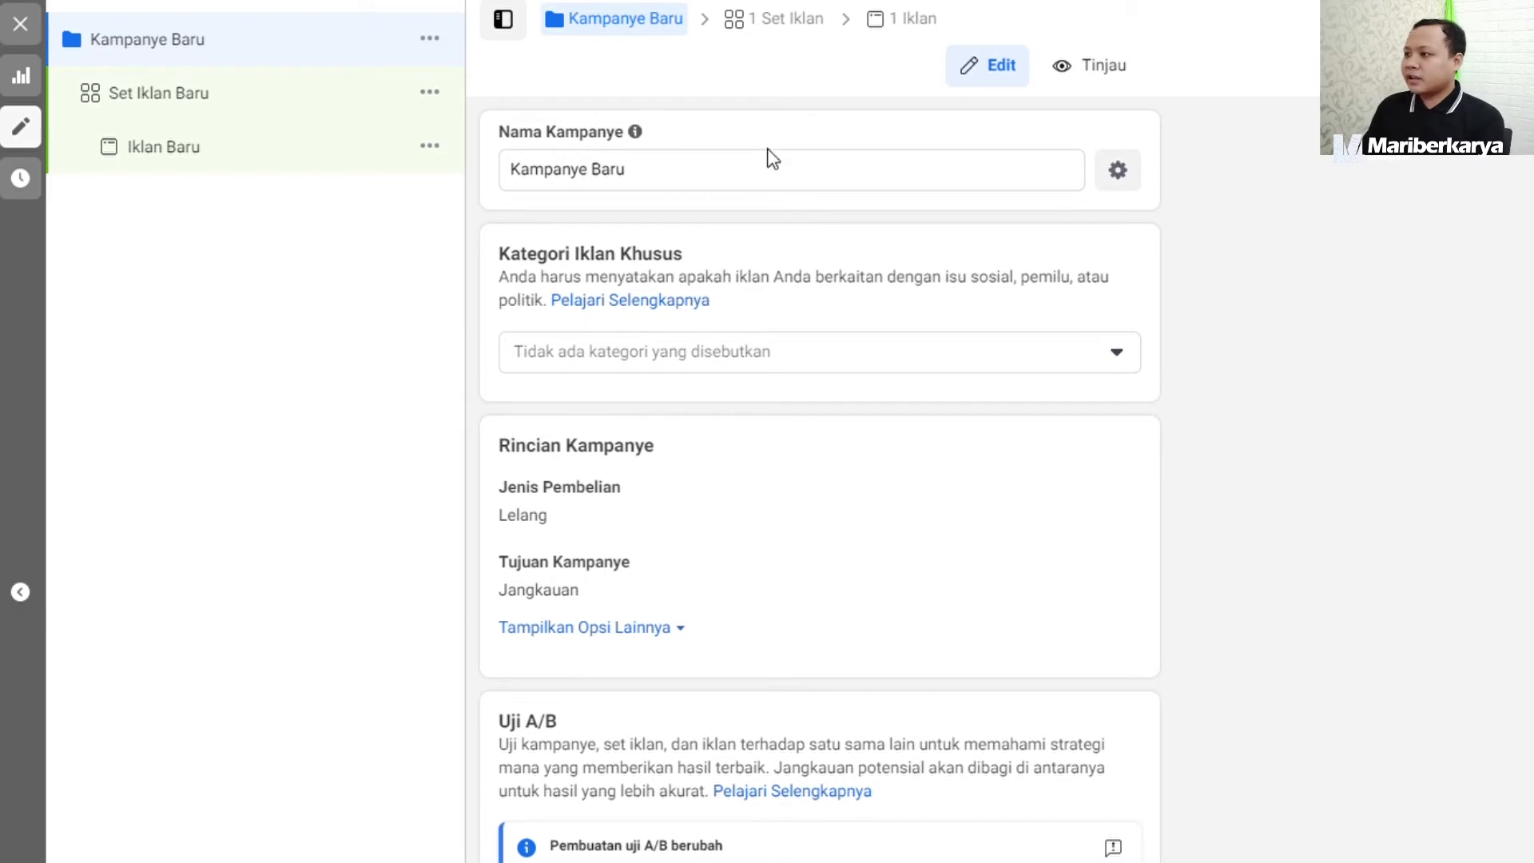
Rename the campaign as "Promo Launching Sepatu Mariberkarya Baru".
{"action": "left_click_drag", "start_coordinate": [624, 170], "coordinate": [520, 170]}
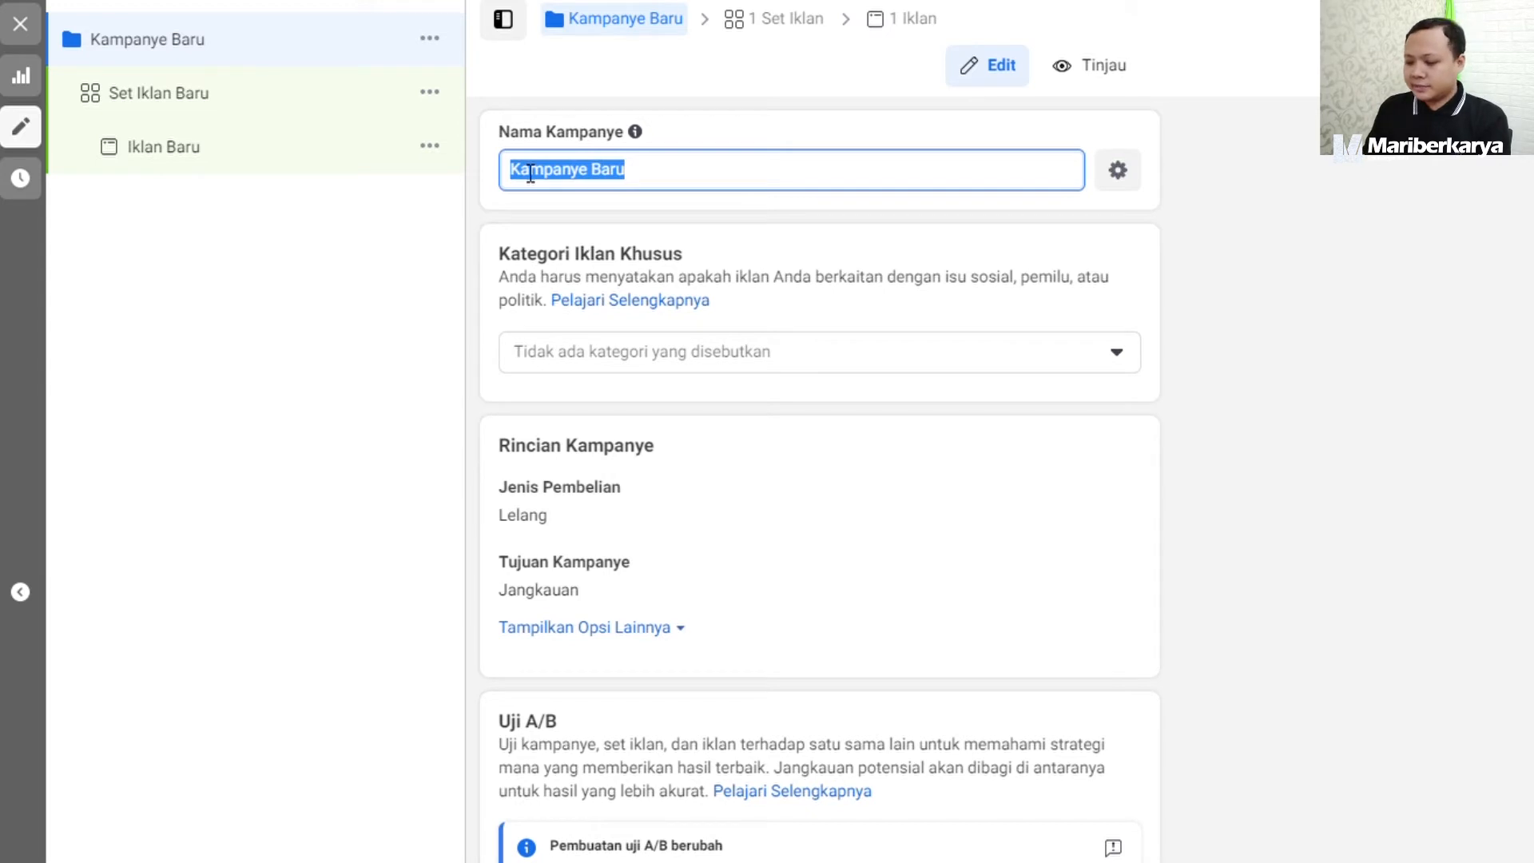
{"action": "type", "text": "P"}
{"action": "key", "text": "BackSpace"}
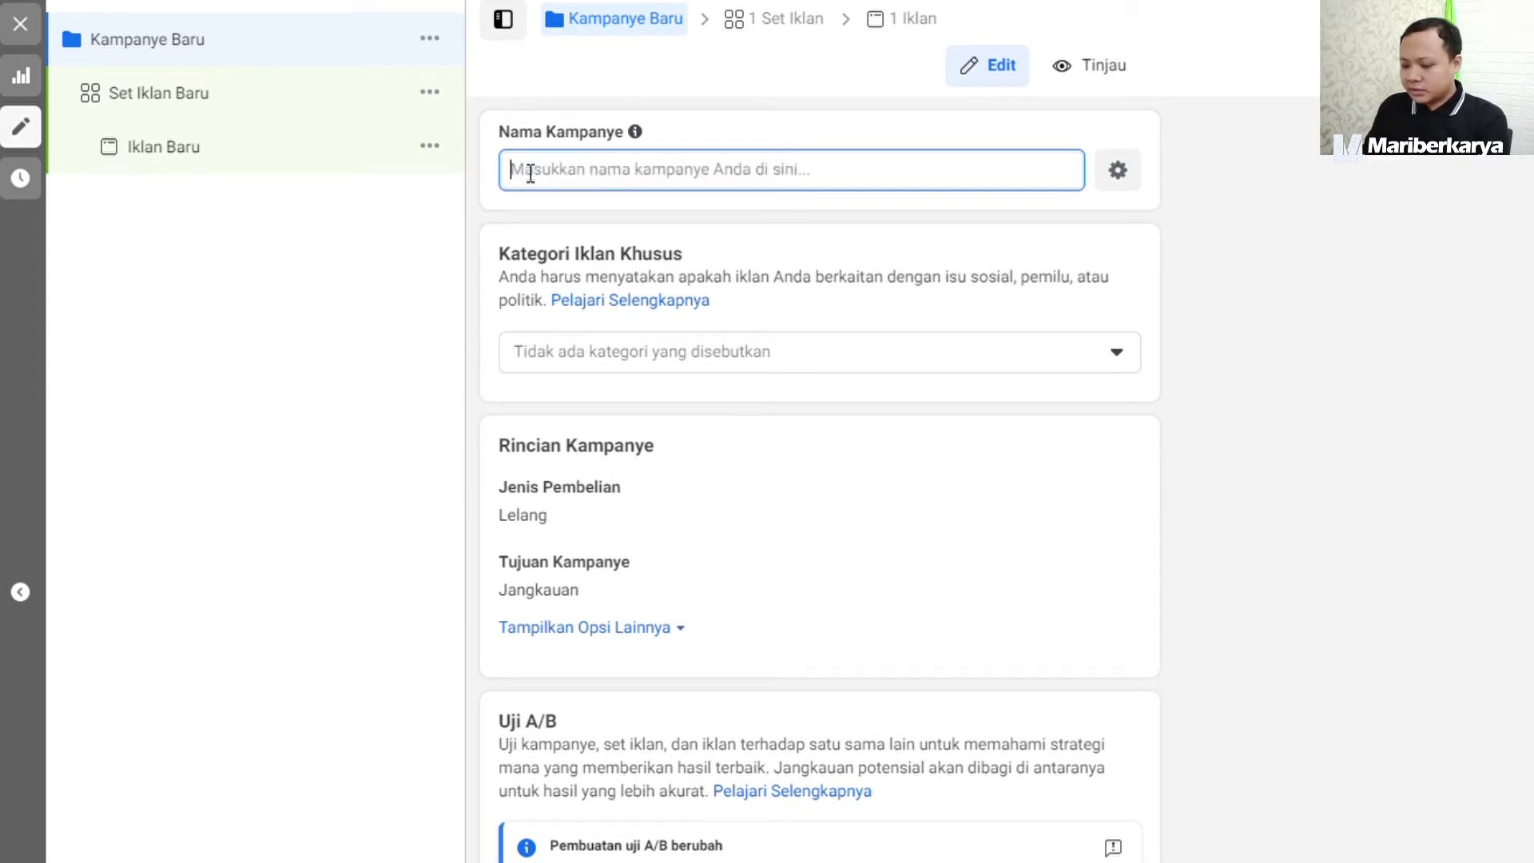
{"action": "type", "text": "Promo L"}
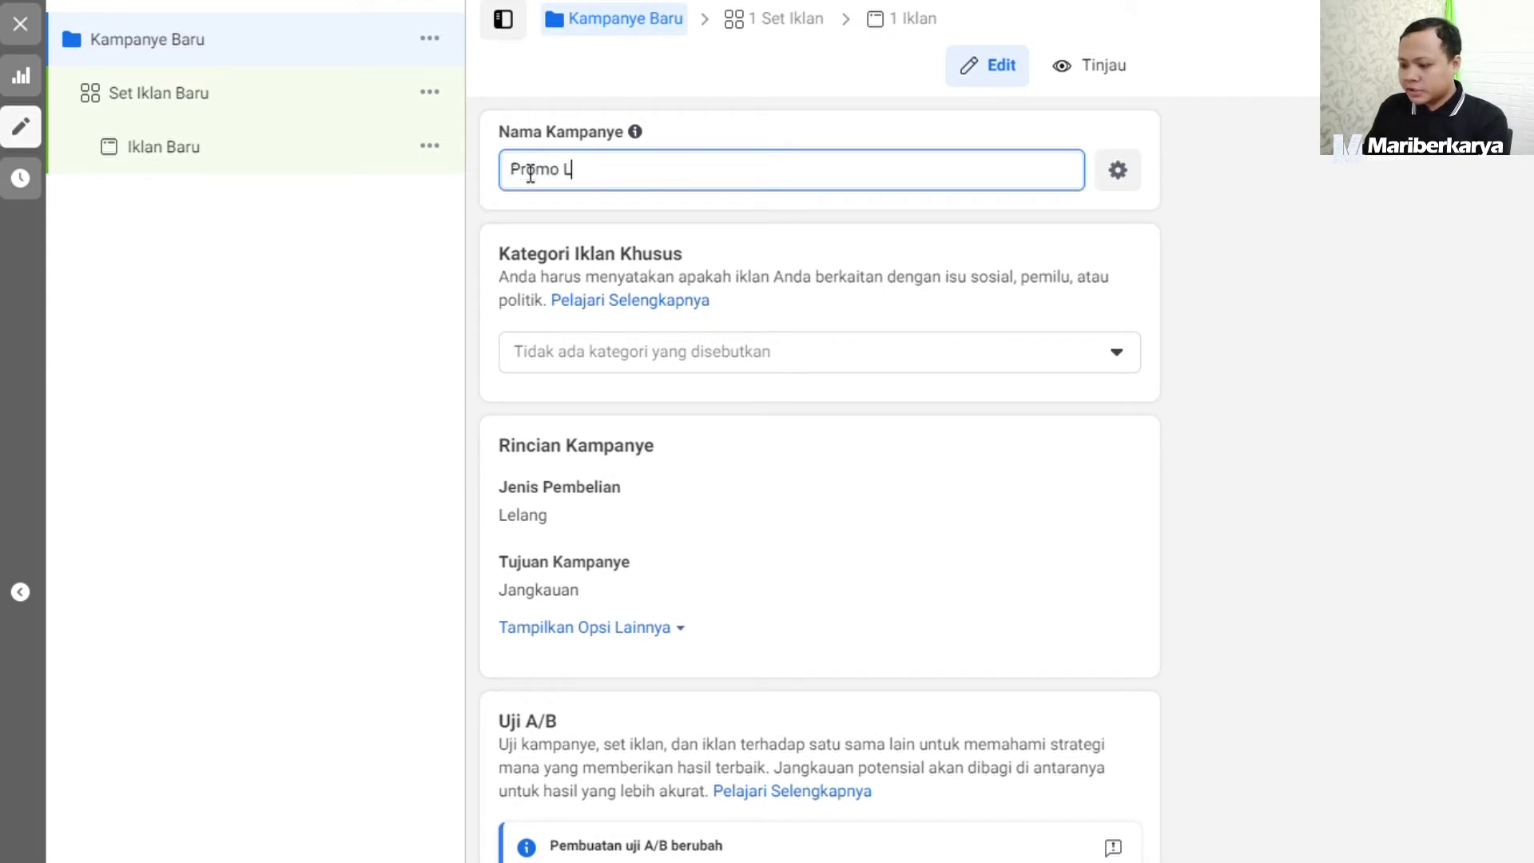
{"action": "type", "text": "aunching "}
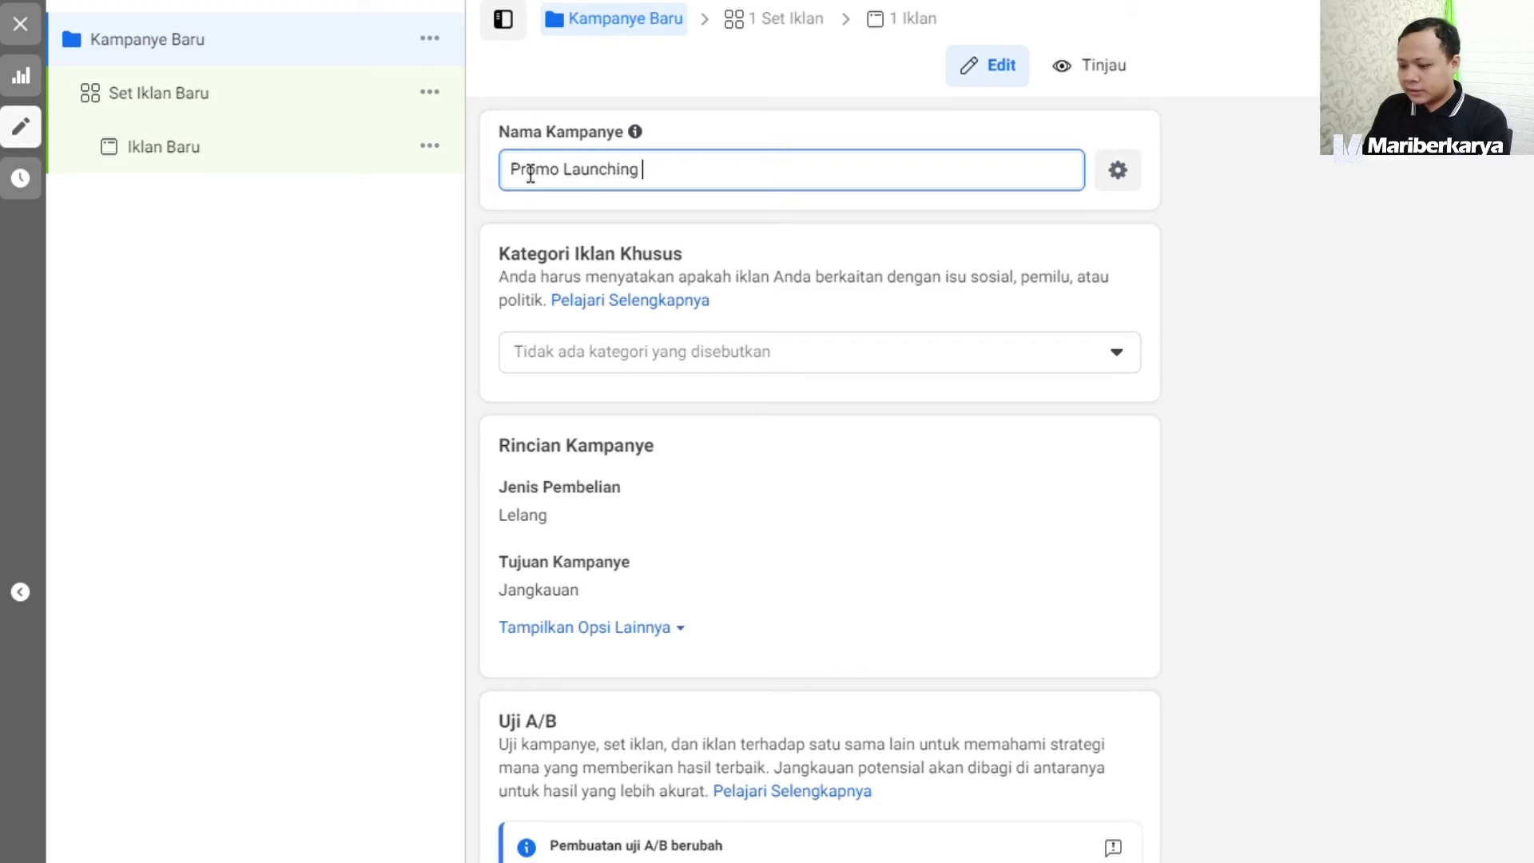
{"action": "type", "text": "Sepatu "}
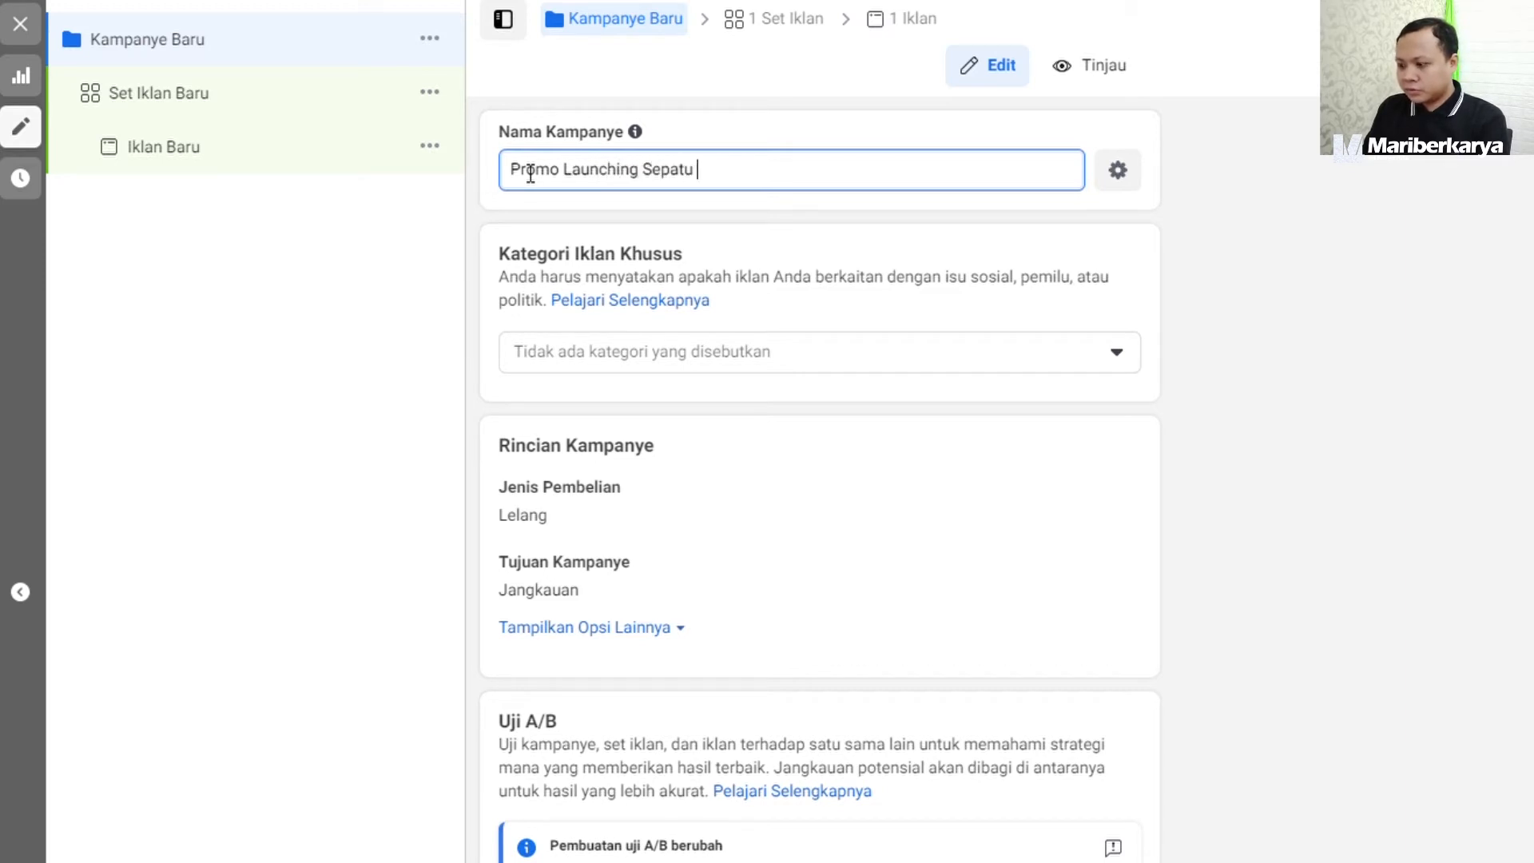
{"action": "type", "text": "Mariber"}
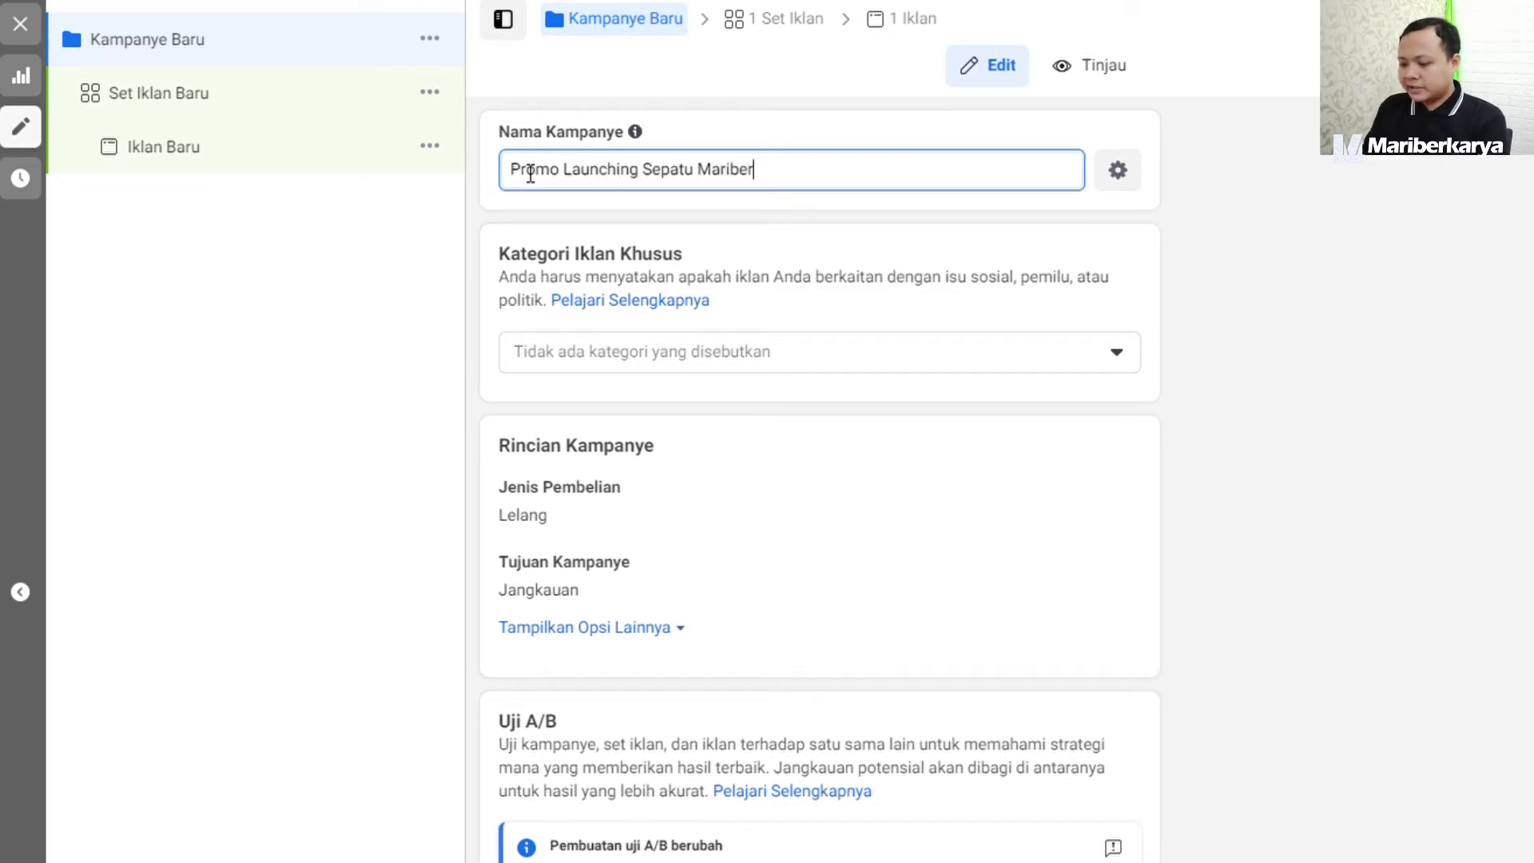
{"action": "type", "text": "karya B"}
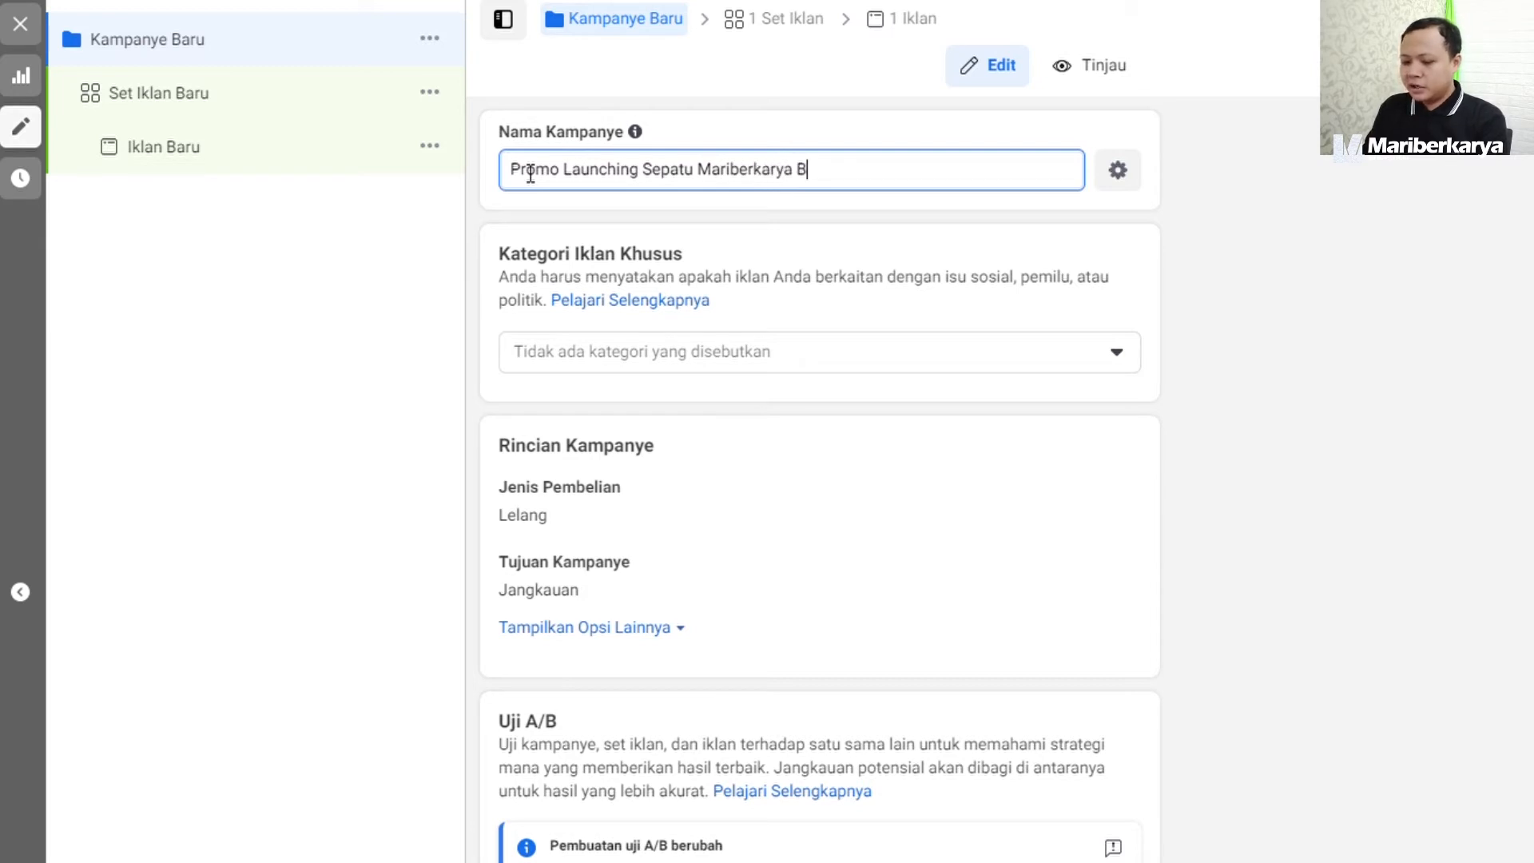
{"action": "type", "text": "aru"}
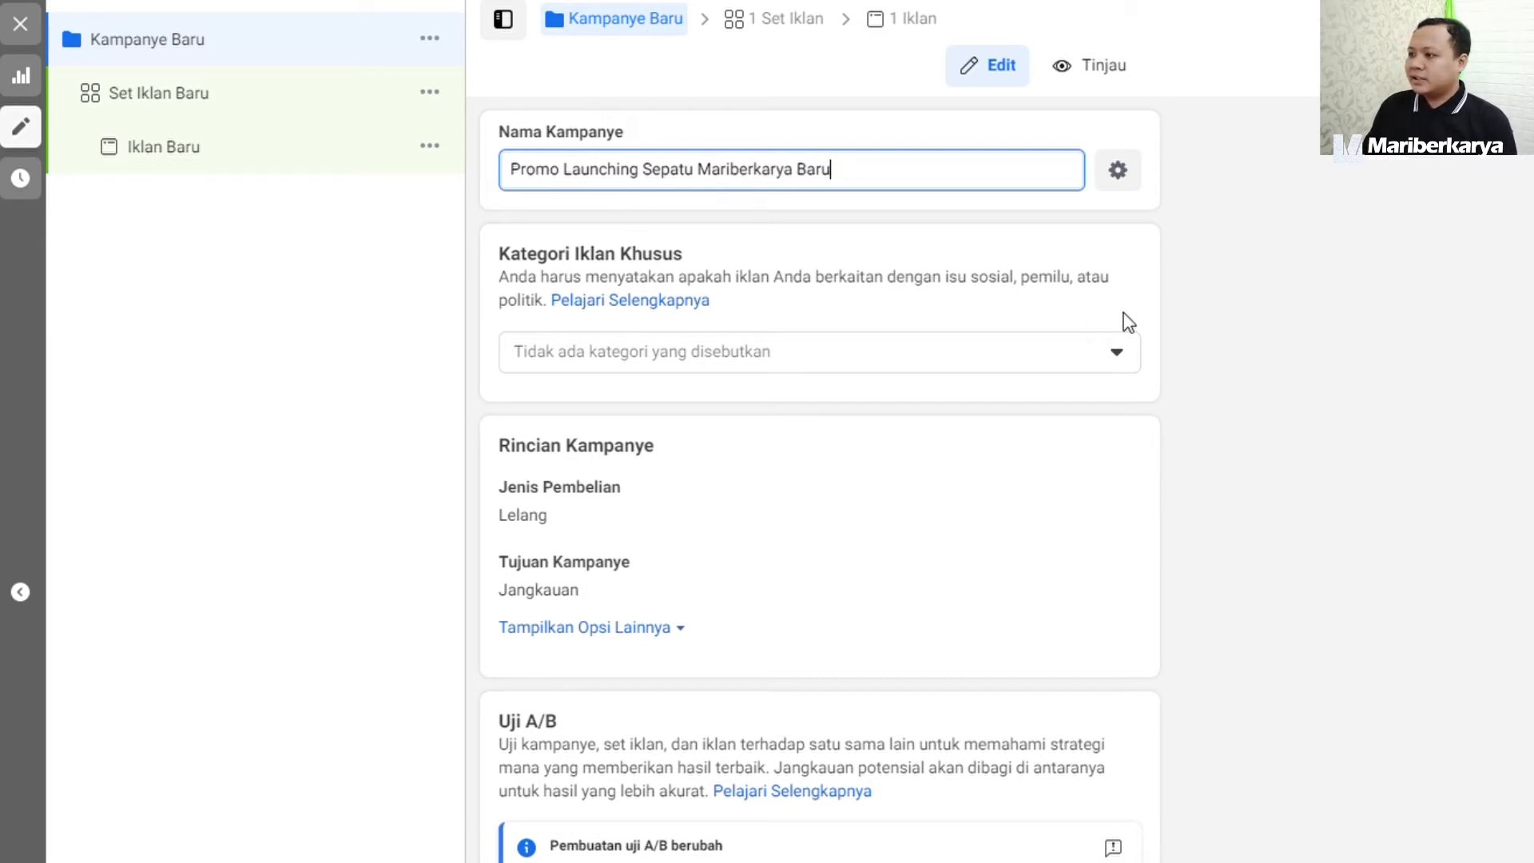
{"action": "left_click", "coordinate": [1234, 310]}
Check the available options for the campaign's special ad category (Kategori Iklan Khusus) without selecting any.
{"action": "scroll", "coordinate": [1235, 309], "scroll_direction": "down", "scroll_amount": 2}
{"action": "scroll", "coordinate": [1118, 336], "scroll_direction": "up", "scroll_amount": 2}
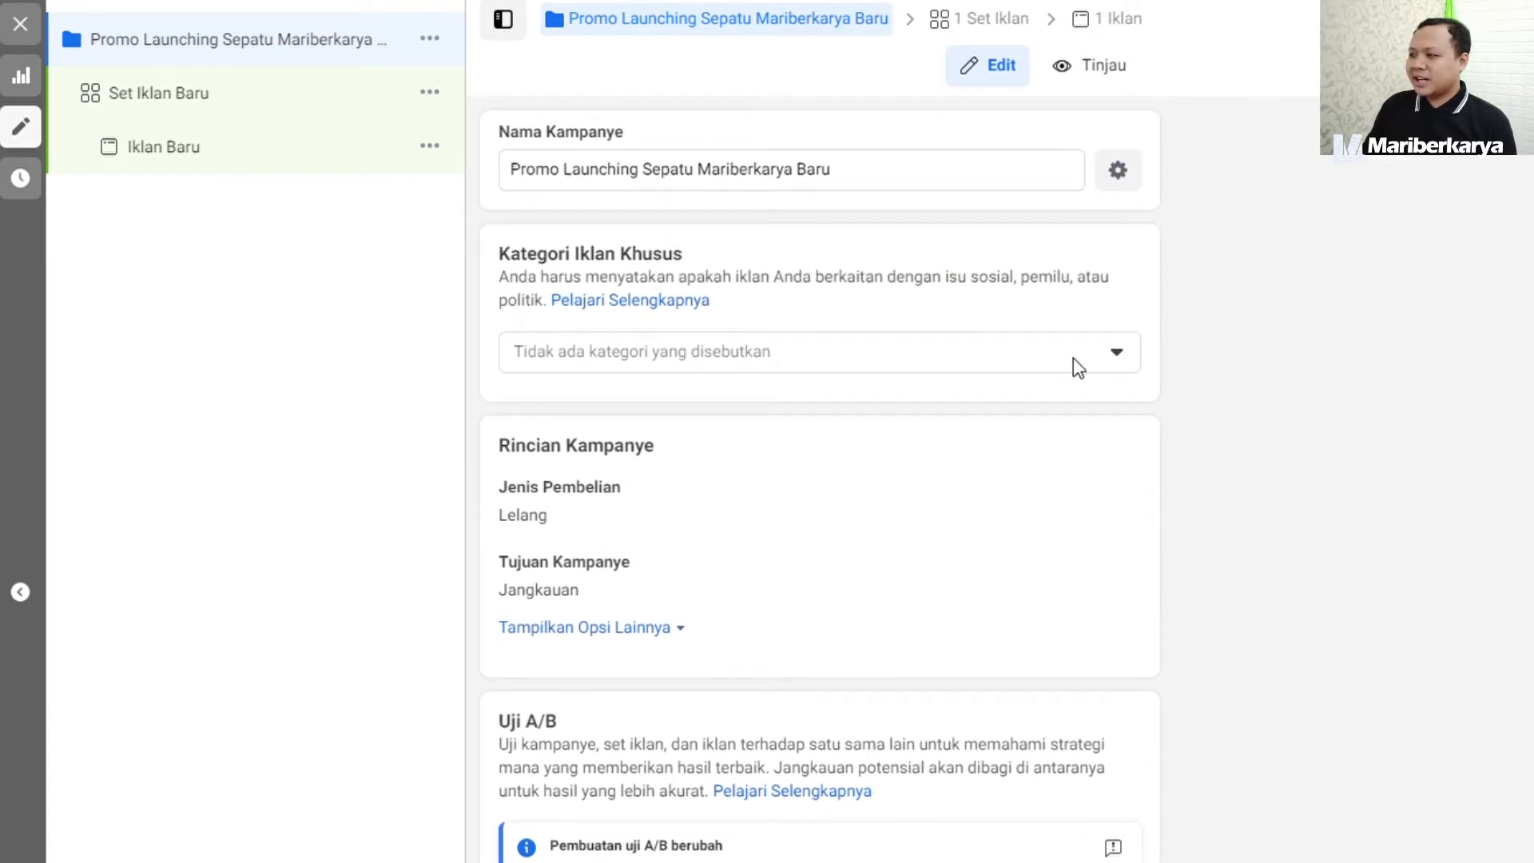
{"action": "left_click", "coordinate": [1072, 357]}
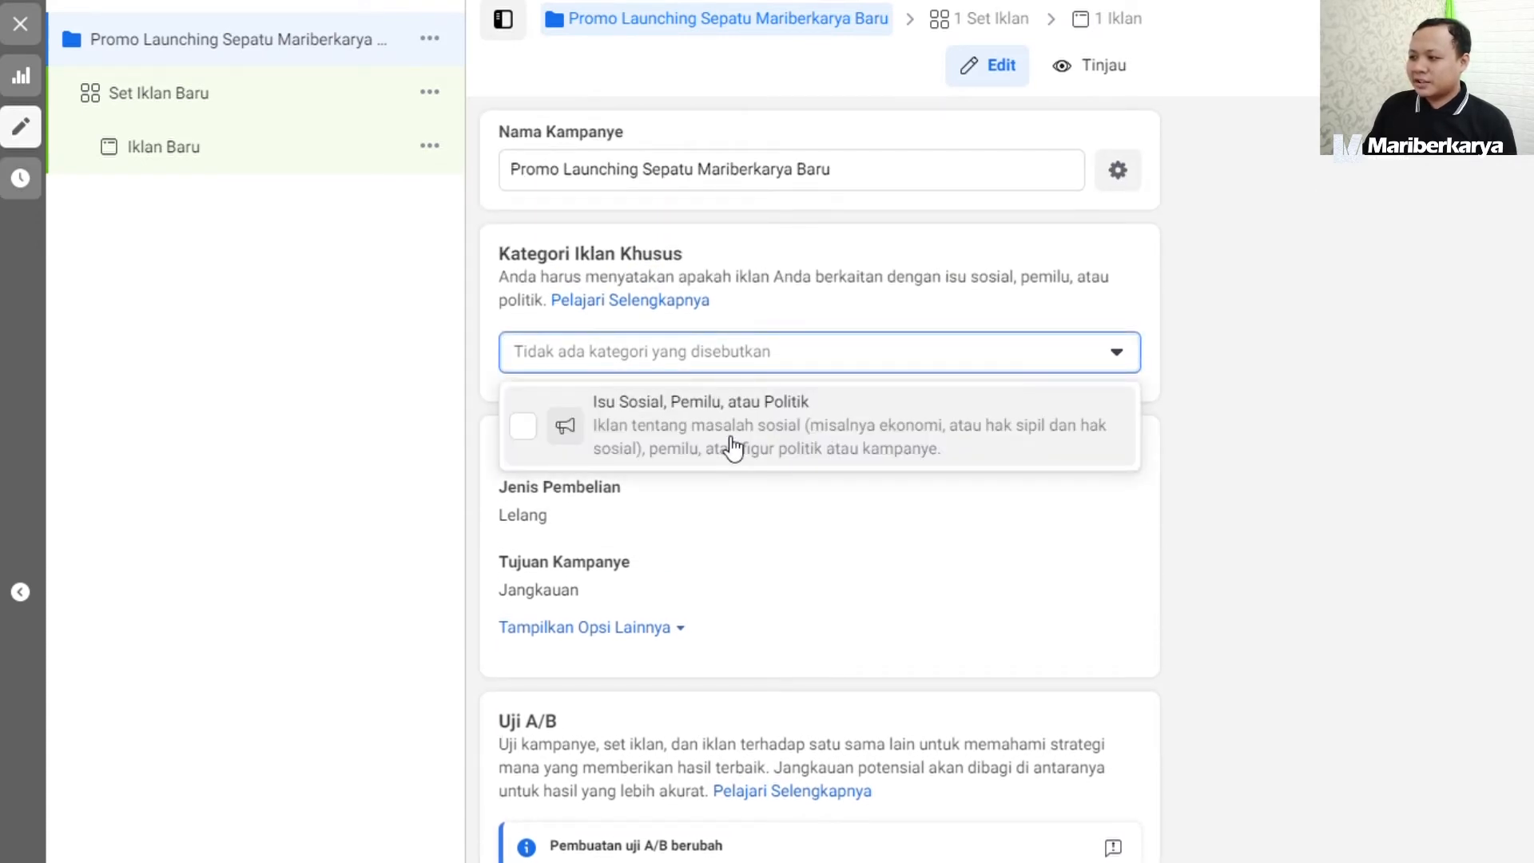
{"action": "left_click", "coordinate": [1278, 364]}
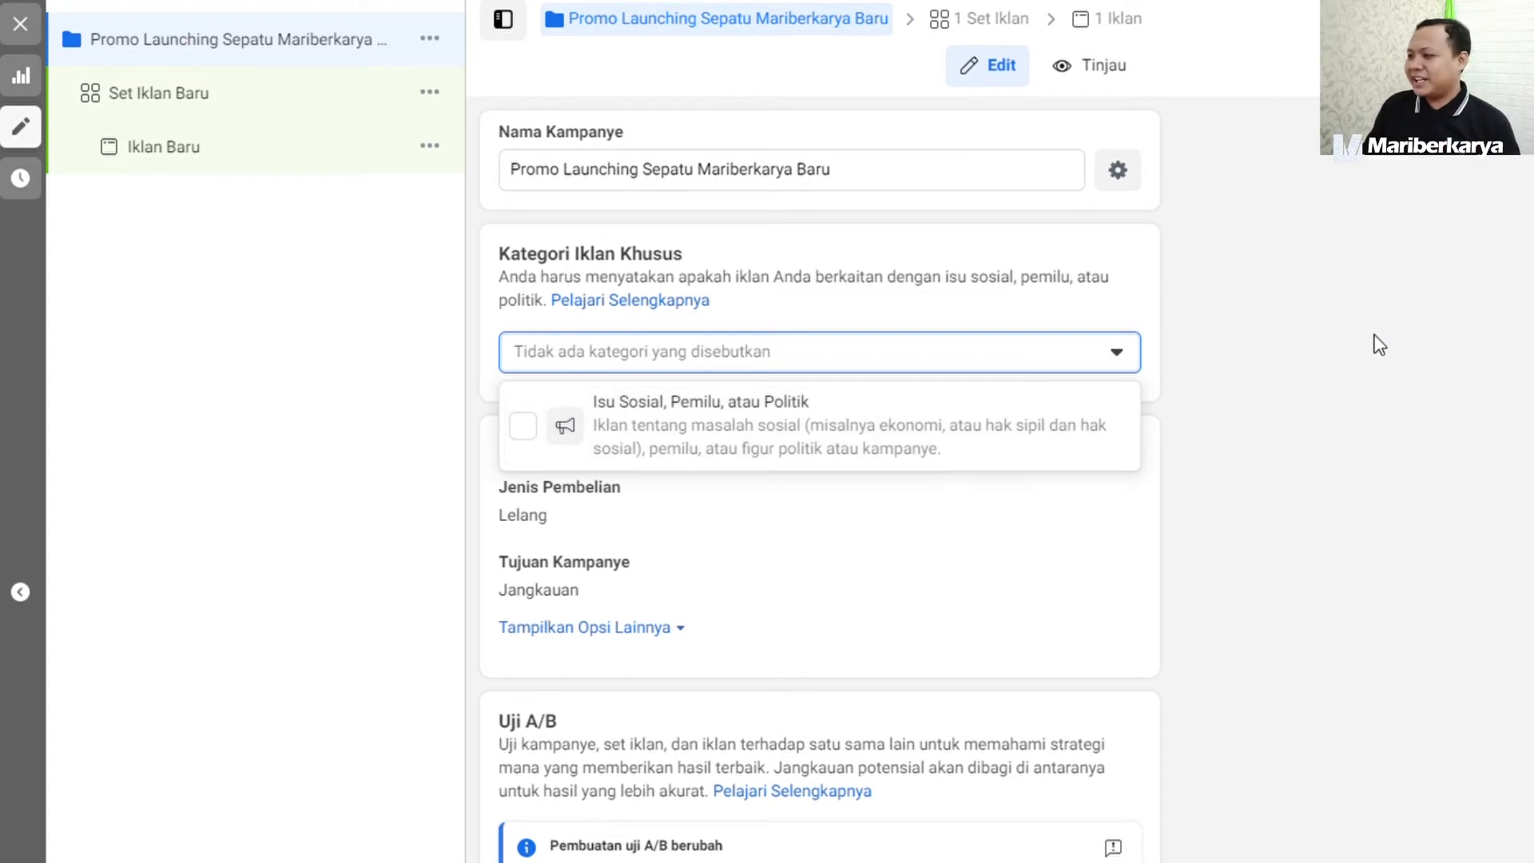
Open the campaign objective (Tujuan Kampanye) for editing and review its choices and the Uji A/B section.
{"action": "scroll", "coordinate": [788, 507], "scroll_direction": "down", "scroll_amount": 2}
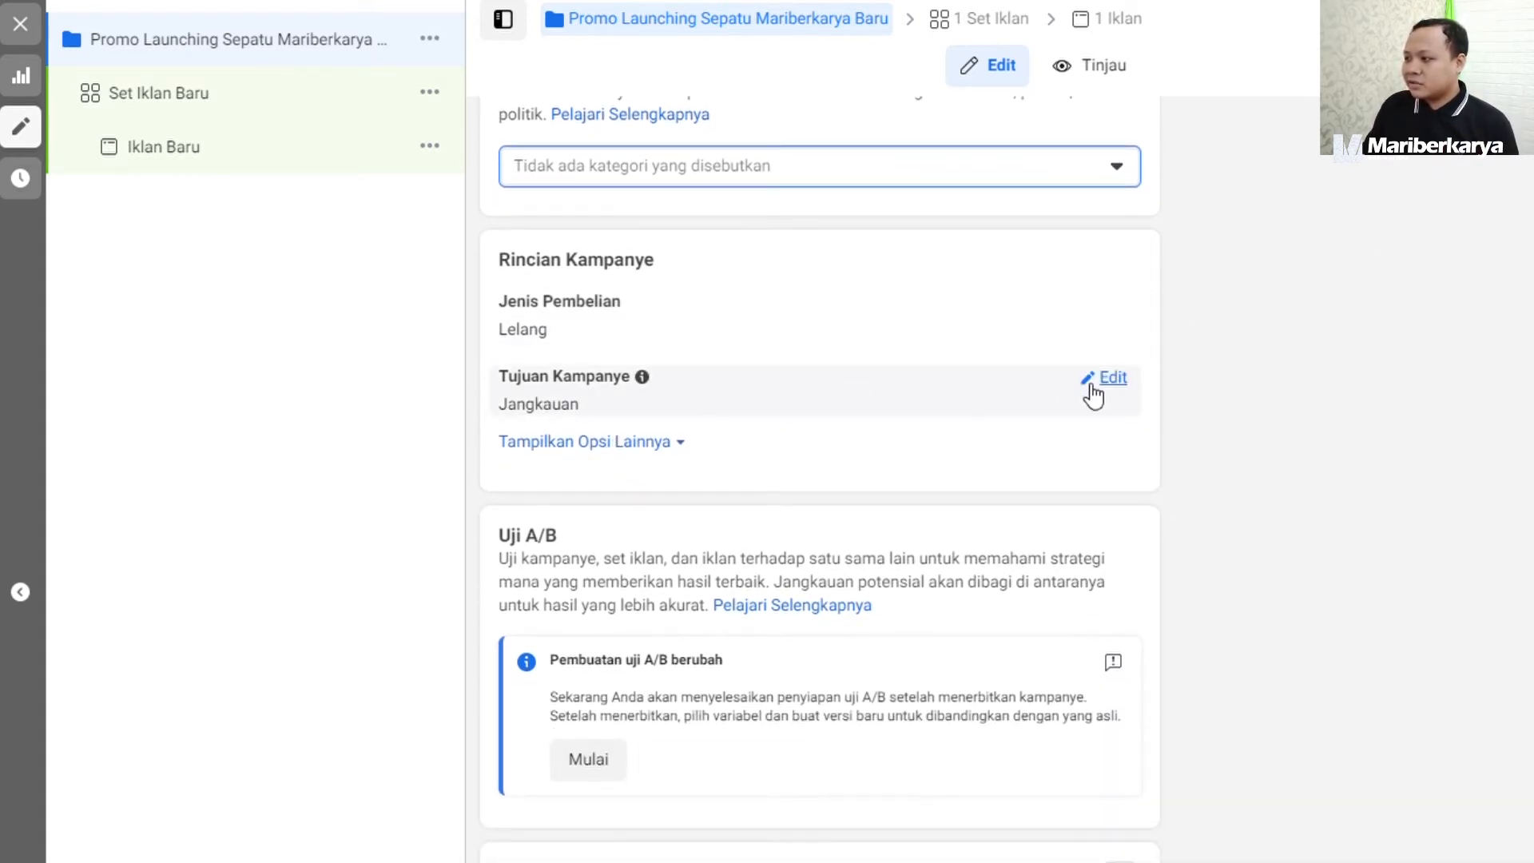
{"action": "left_click", "coordinate": [1091, 386]}
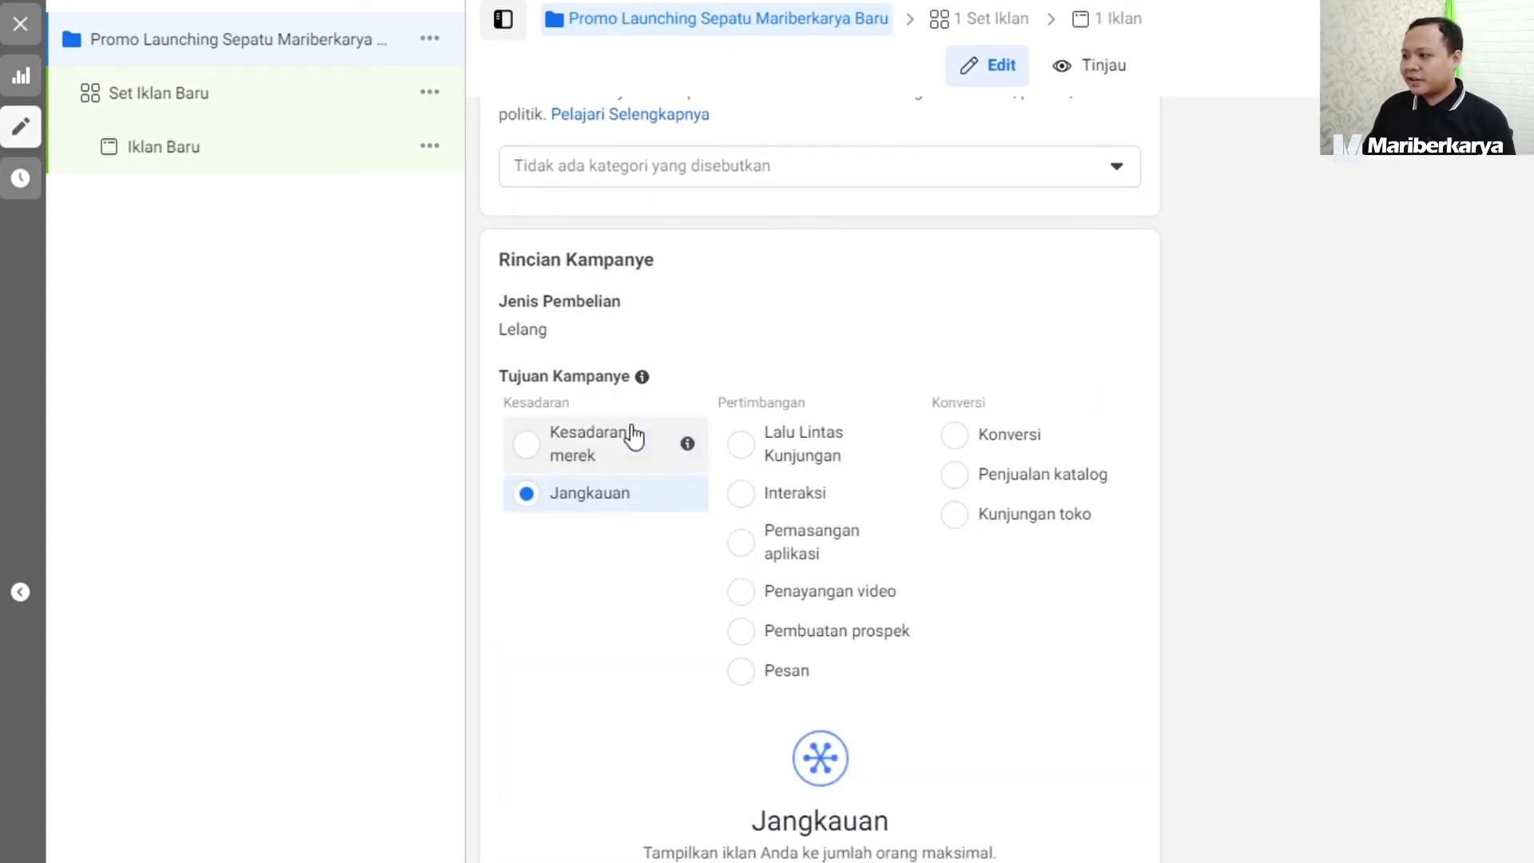
{"action": "mouse_move", "coordinate": [892, 450]}
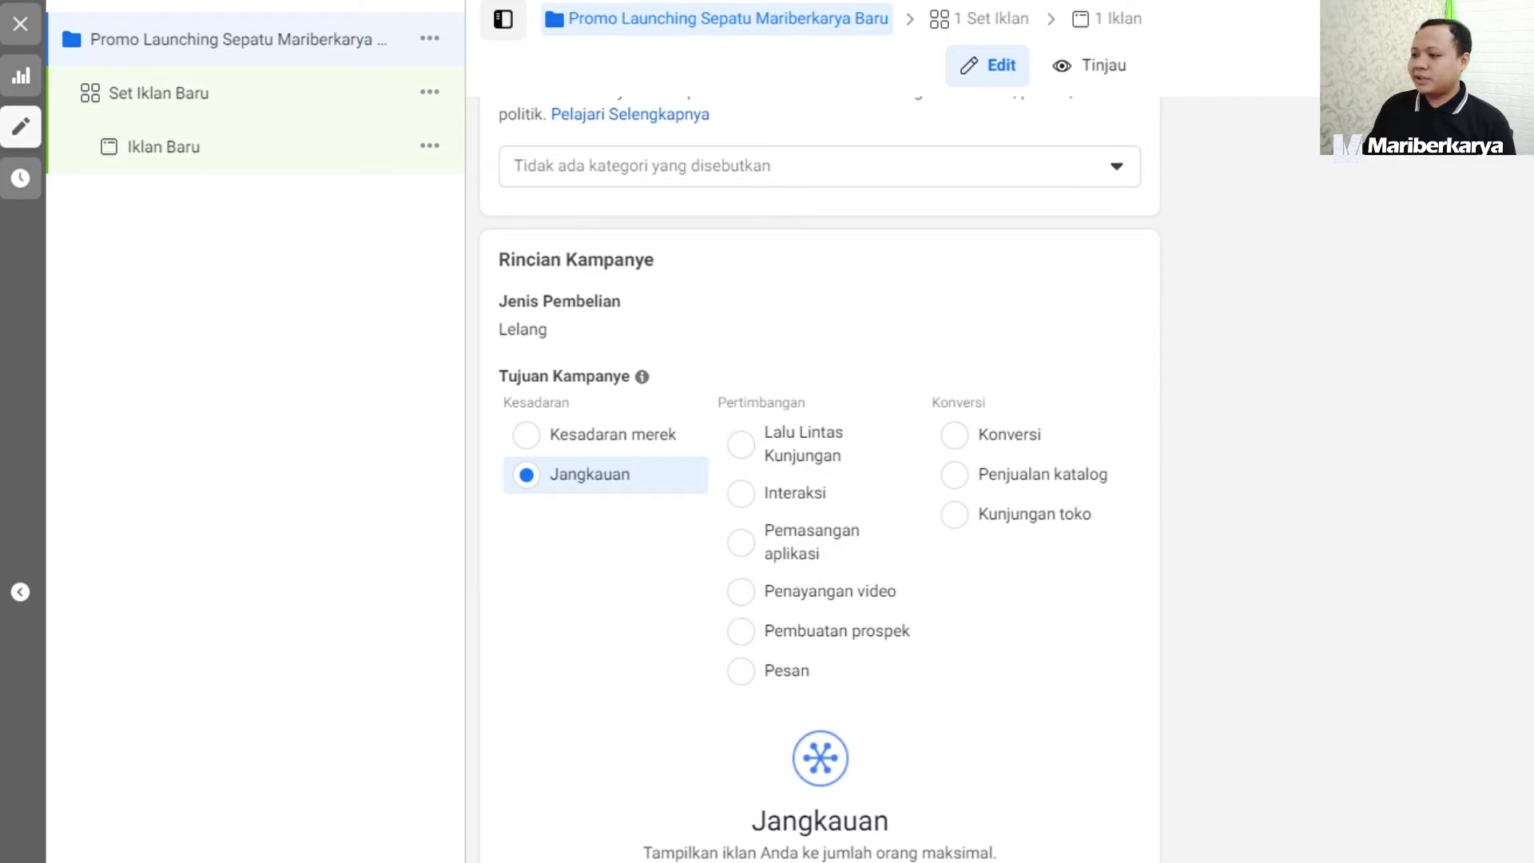
{"action": "scroll", "coordinate": [1261, 535], "scroll_direction": "down", "scroll_amount": 6}
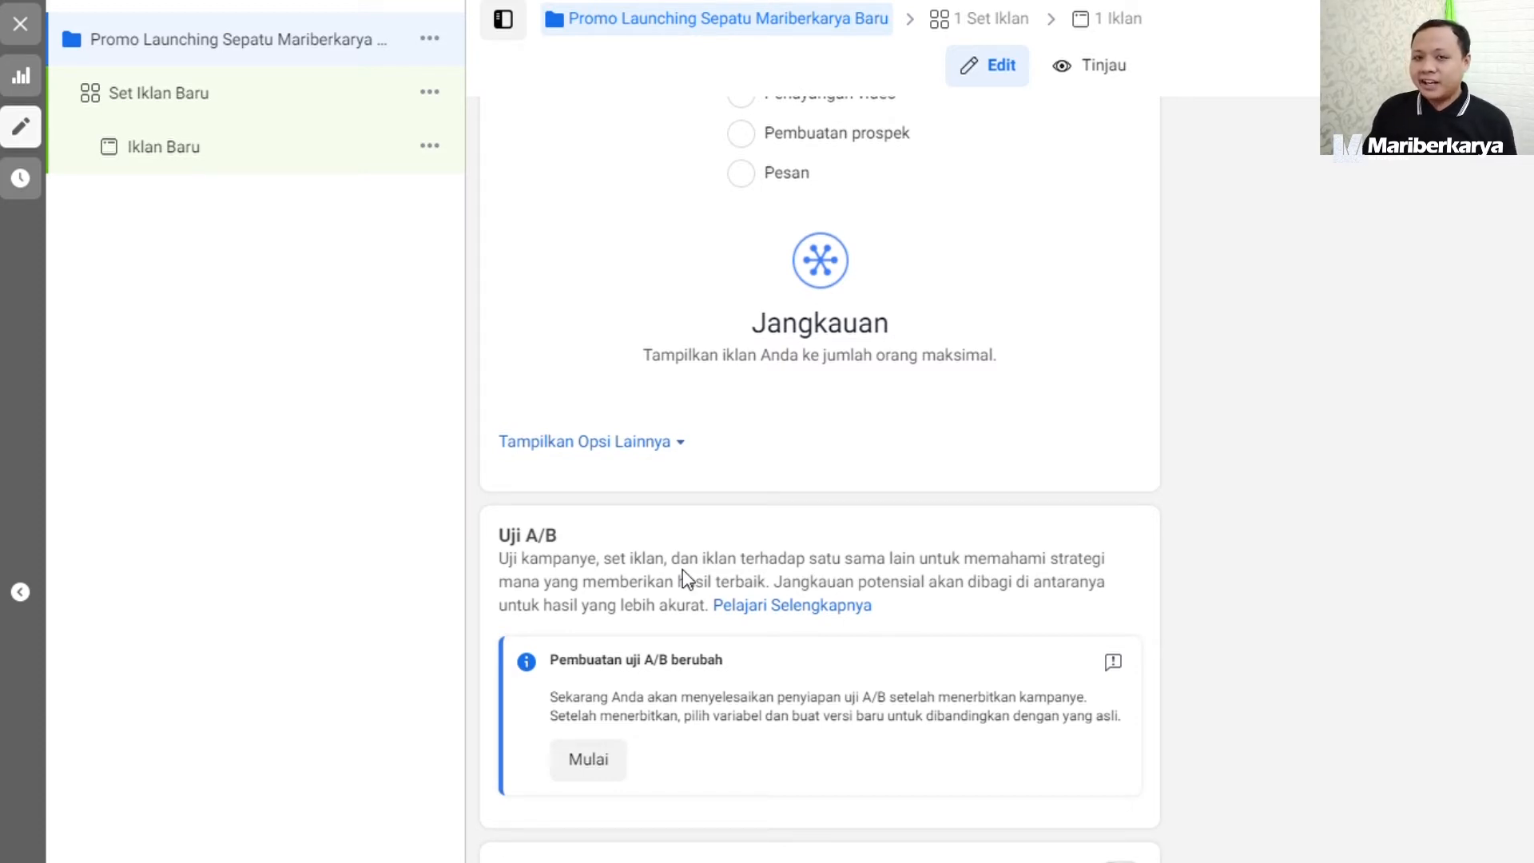
Turn on campaign budget optimization (Pengoptimalan Anggaran Kampanye) and set the budget type to Anggaran Sepanjang Masa Promosi.
{"action": "scroll", "coordinate": [1342, 616], "scroll_direction": "down", "scroll_amount": 2}
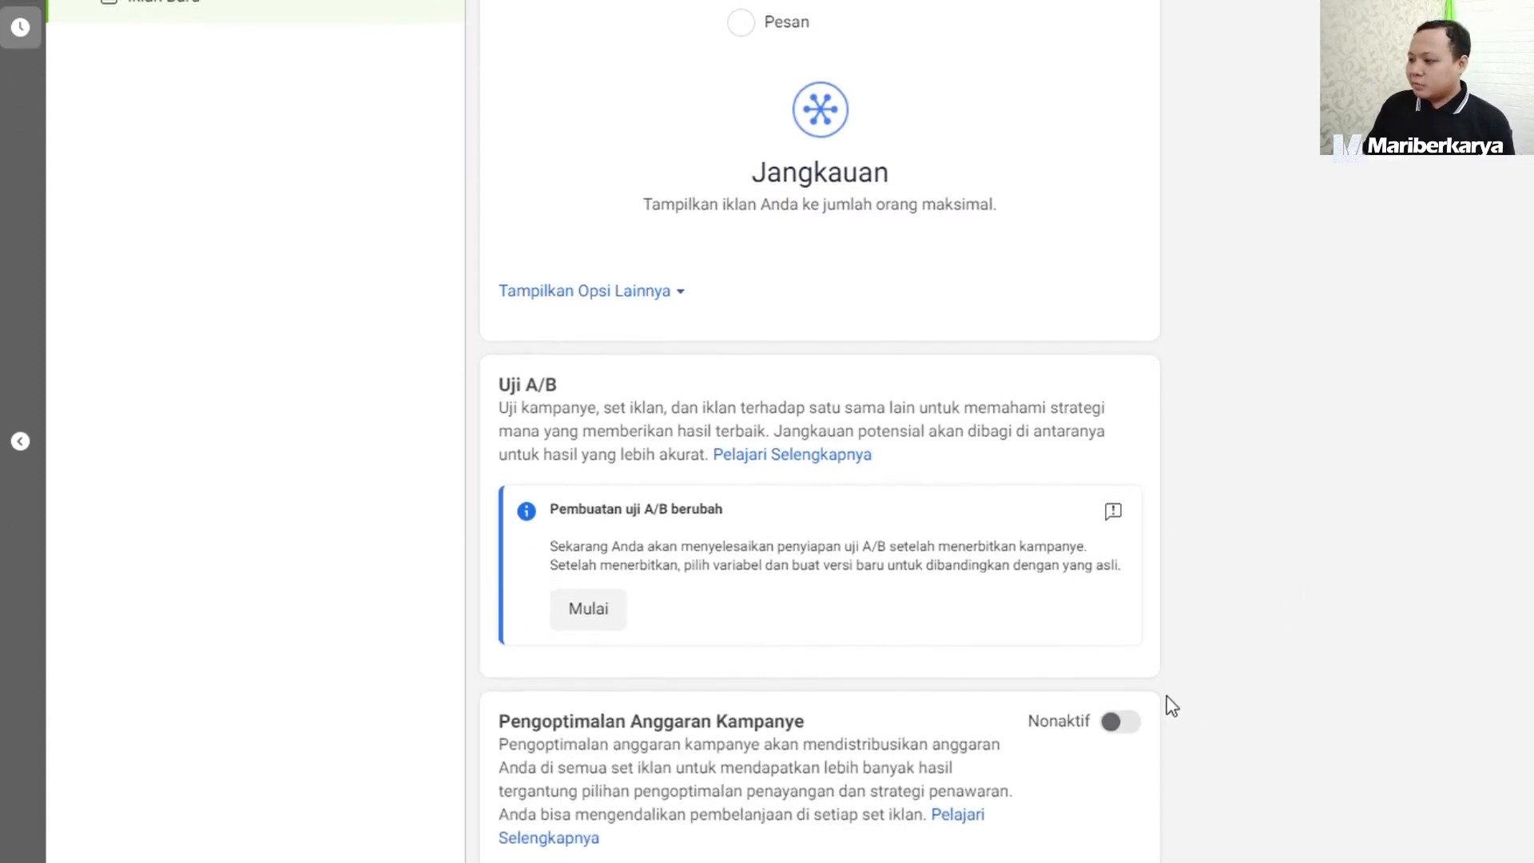
{"action": "scroll", "coordinate": [1169, 706], "scroll_direction": "down", "scroll_amount": 2}
{"action": "left_click", "coordinate": [1126, 603]}
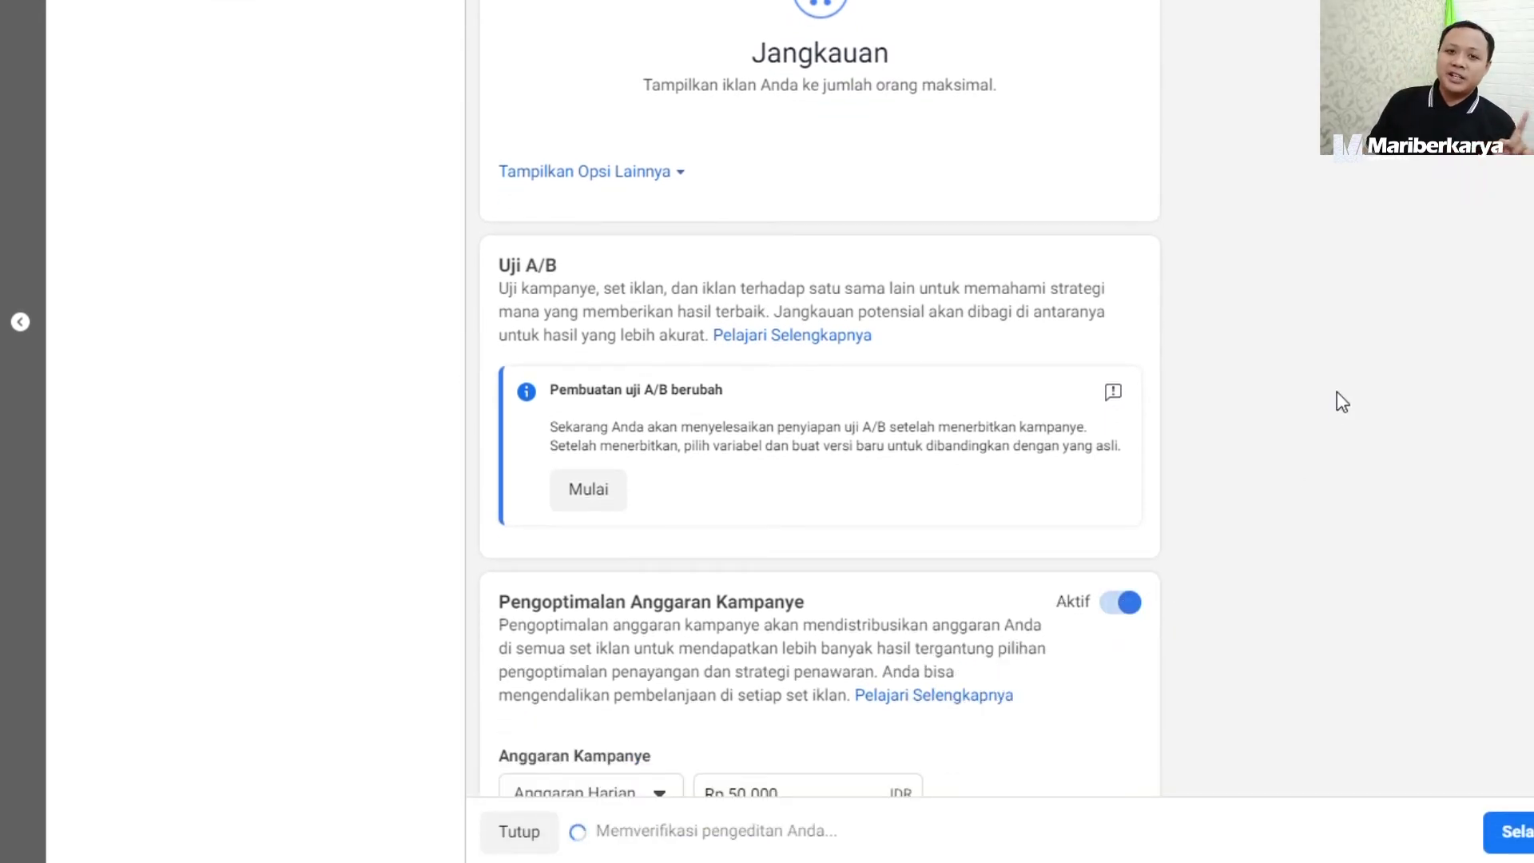
{"action": "scroll", "coordinate": [1327, 408], "scroll_direction": "down", "scroll_amount": 3}
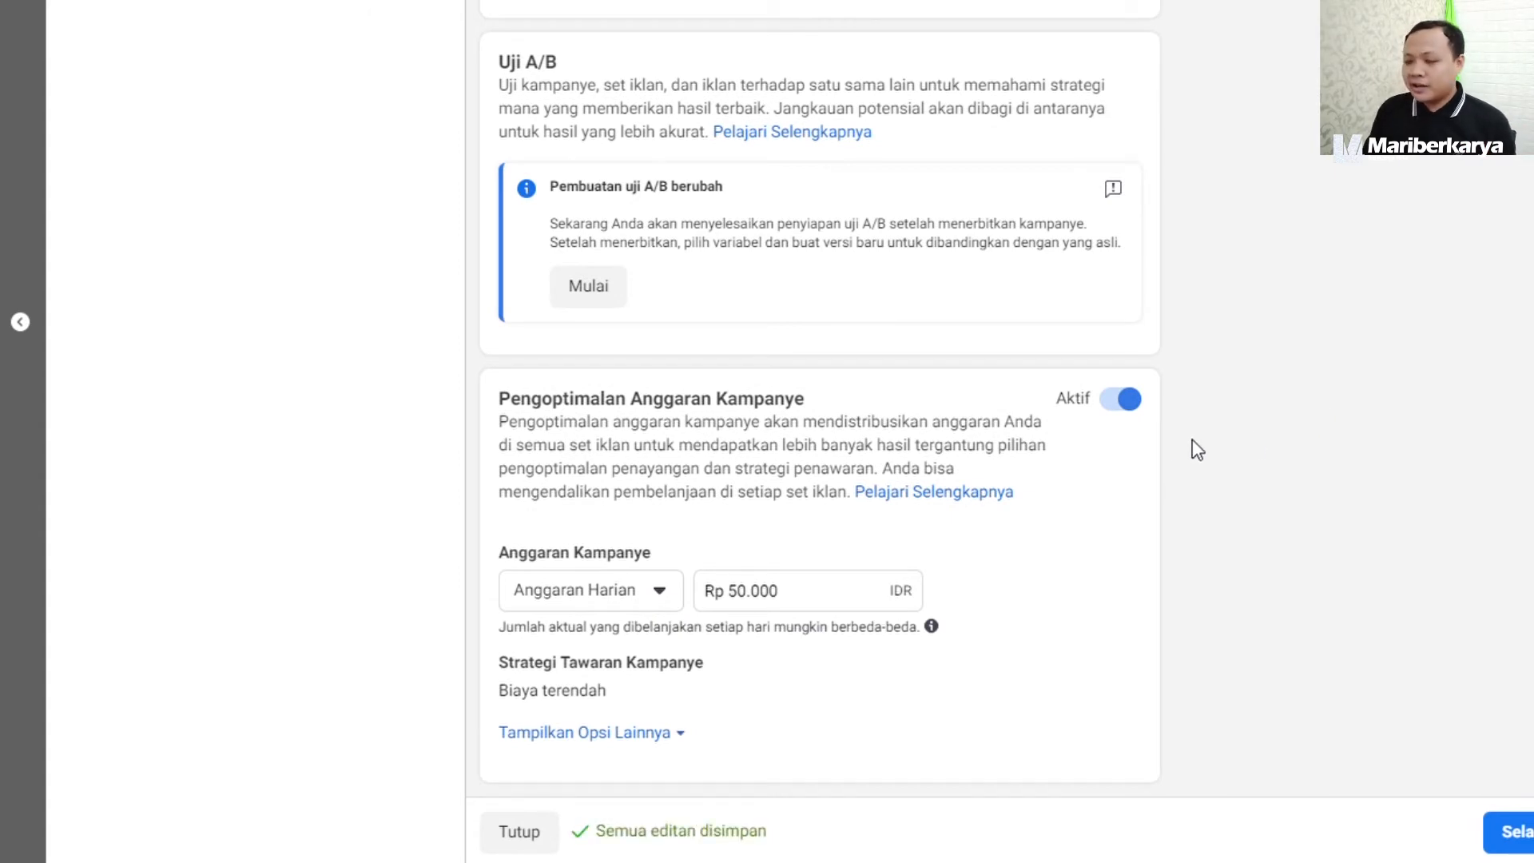
{"action": "left_click", "coordinate": [621, 598]}
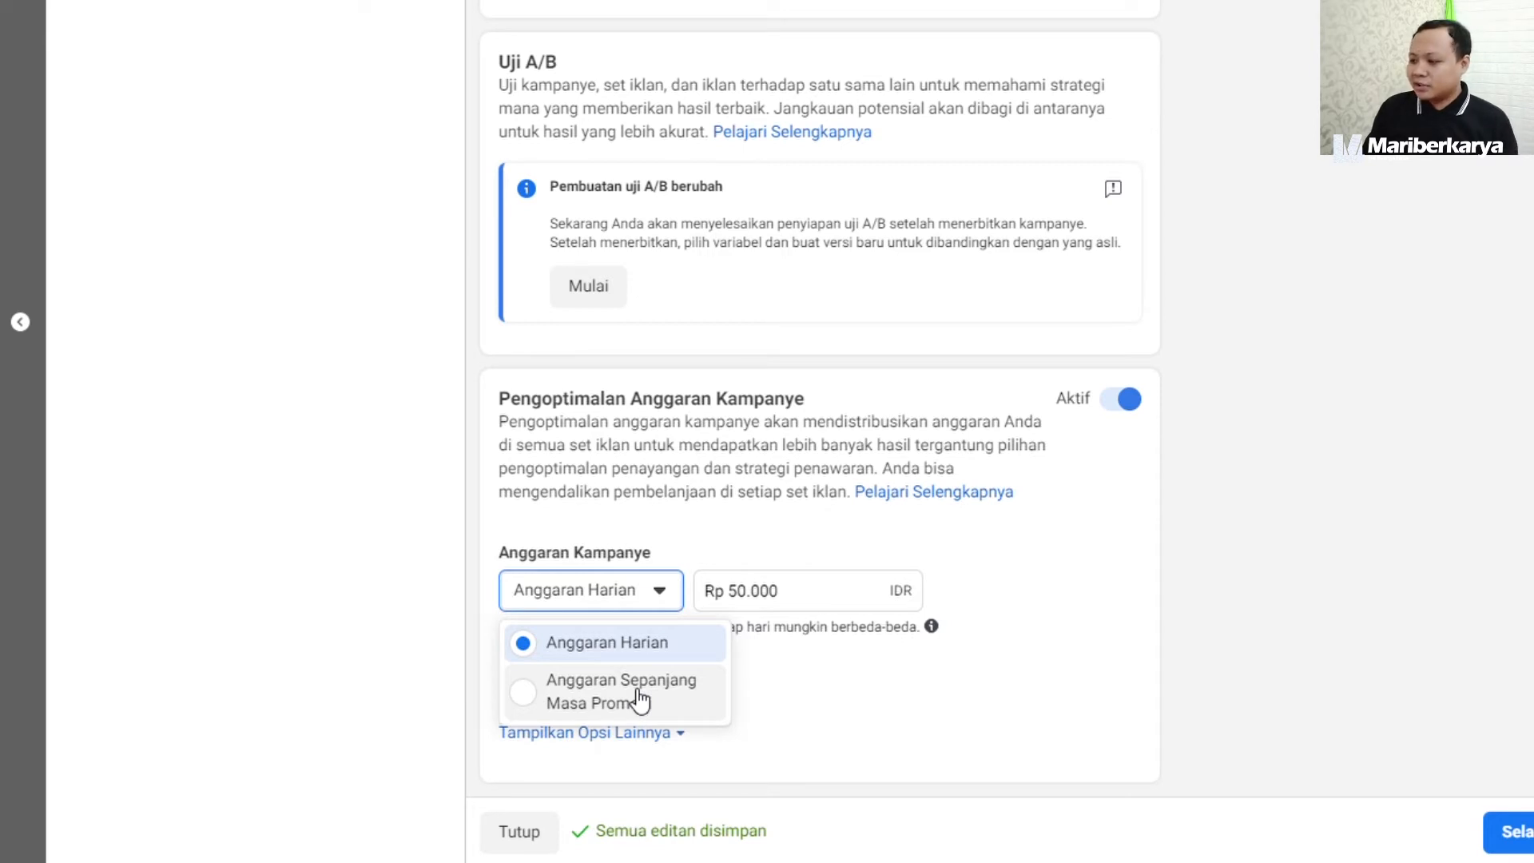
{"action": "left_click", "coordinate": [640, 700]}
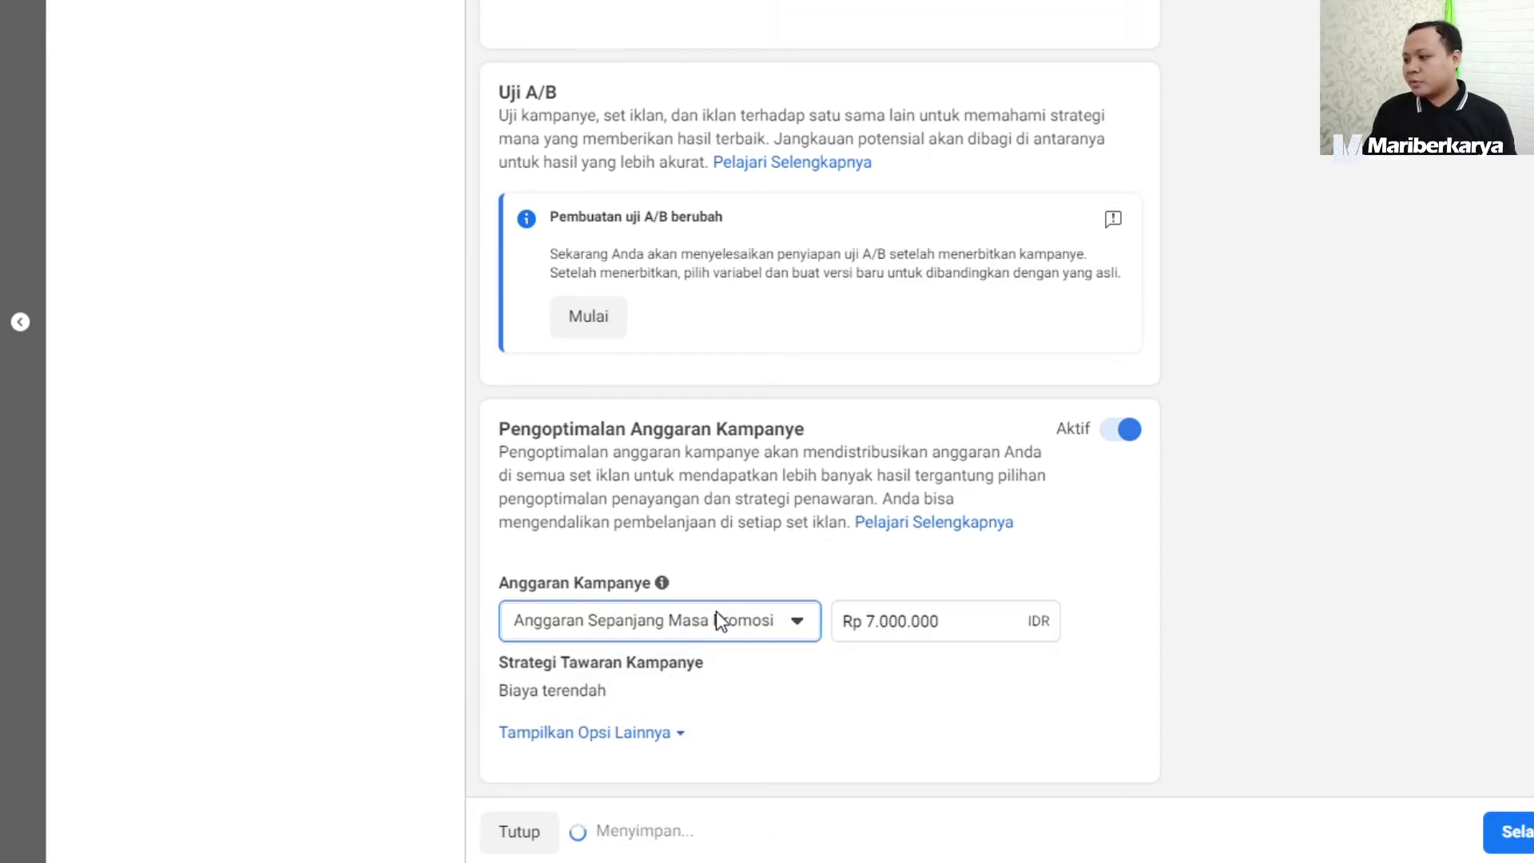
Set the campaign's lifetime budget to Rp 500.000 and continue to the ad set level.
{"action": "left_click", "coordinate": [870, 621]}
{"action": "key", "text": "Delete"}
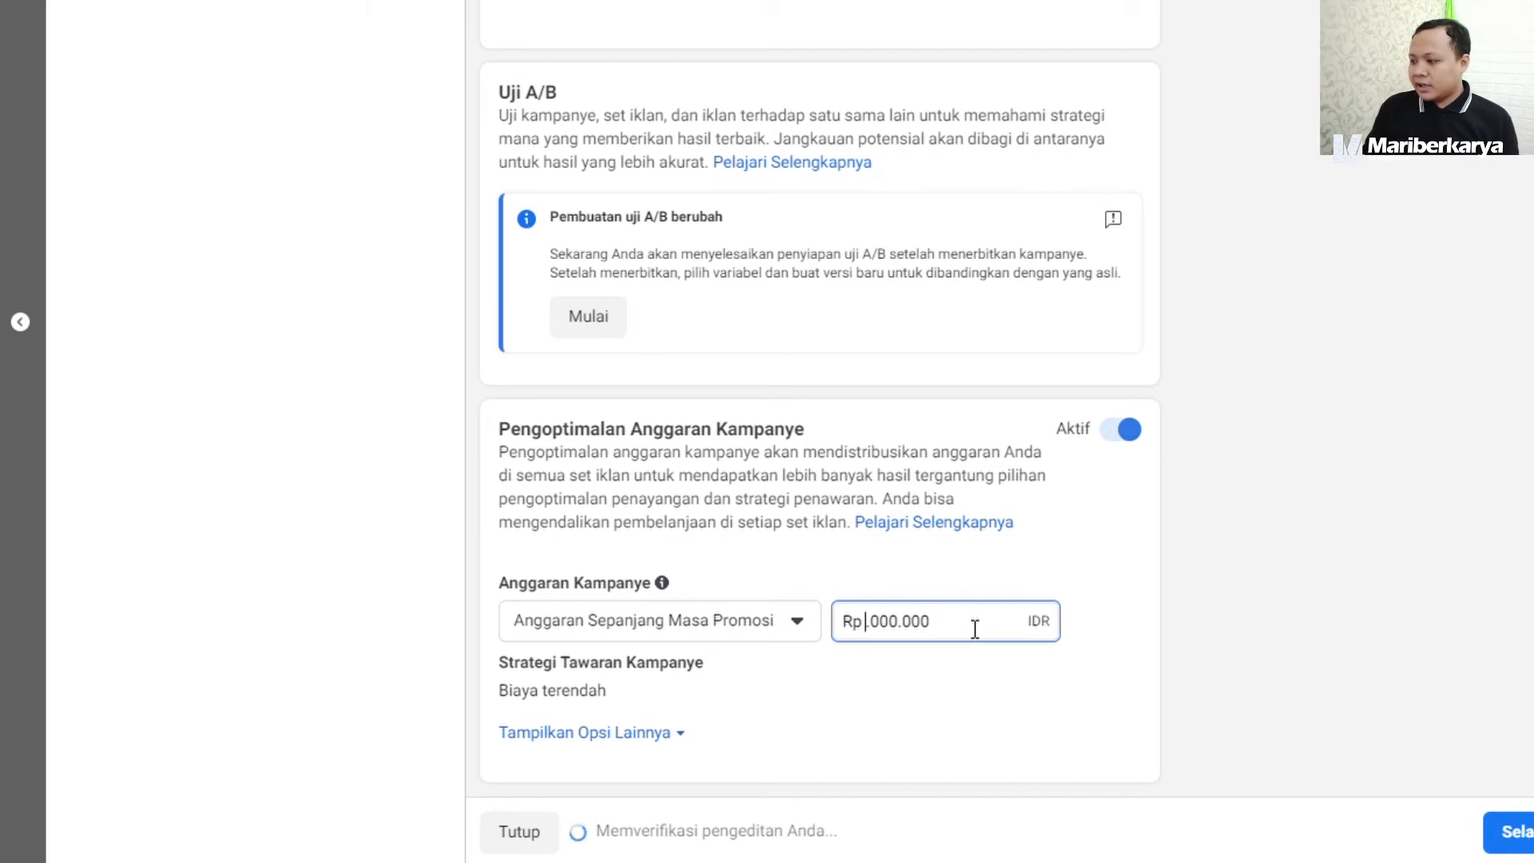
{"action": "key", "text": "Delete"}
{"action": "key", "text": "Delete"}
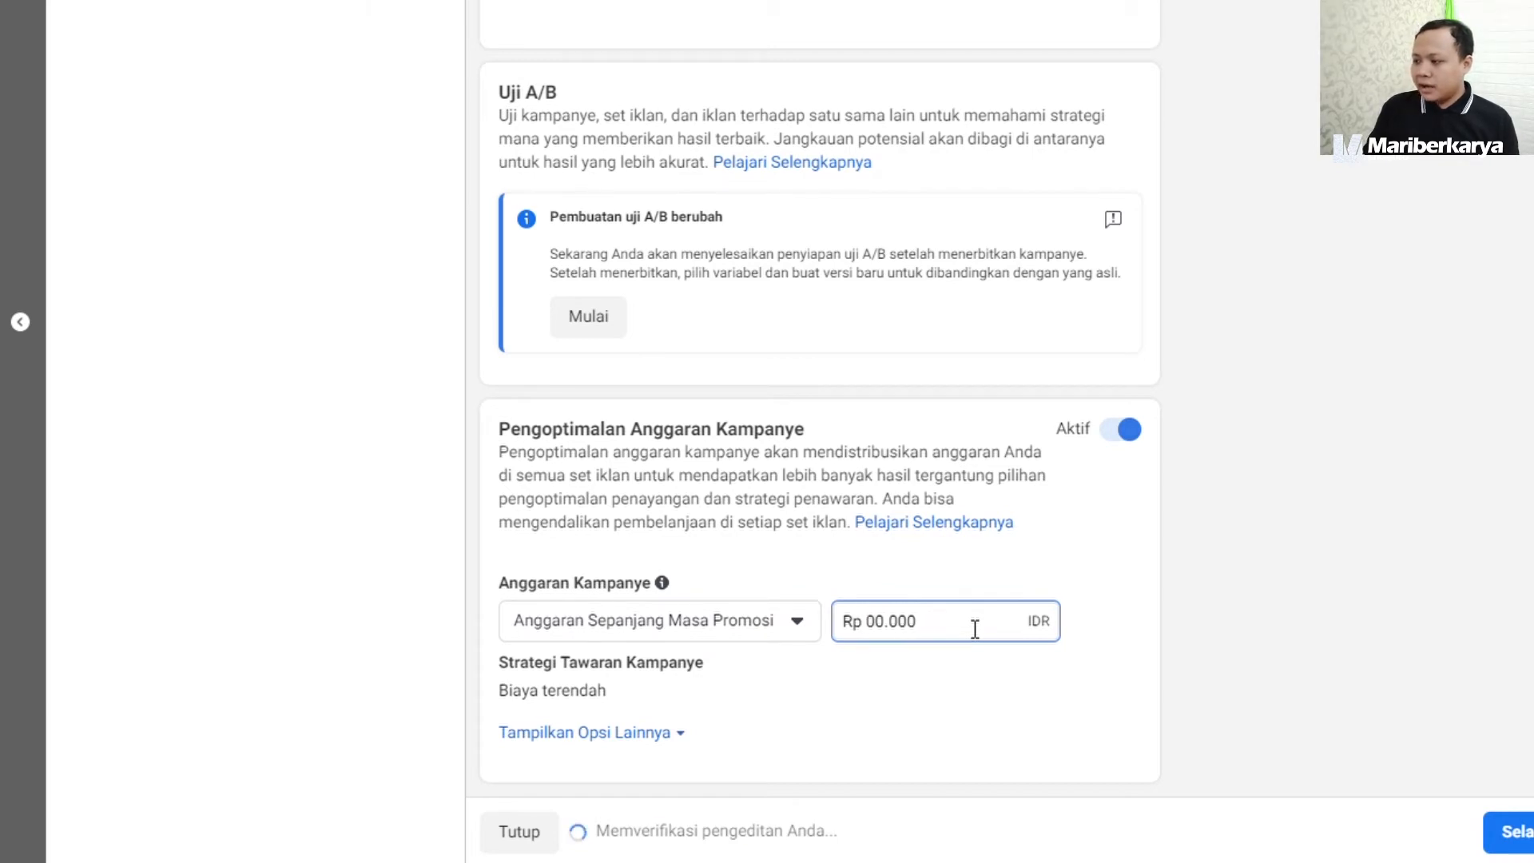
{"action": "type", "text": "5"}
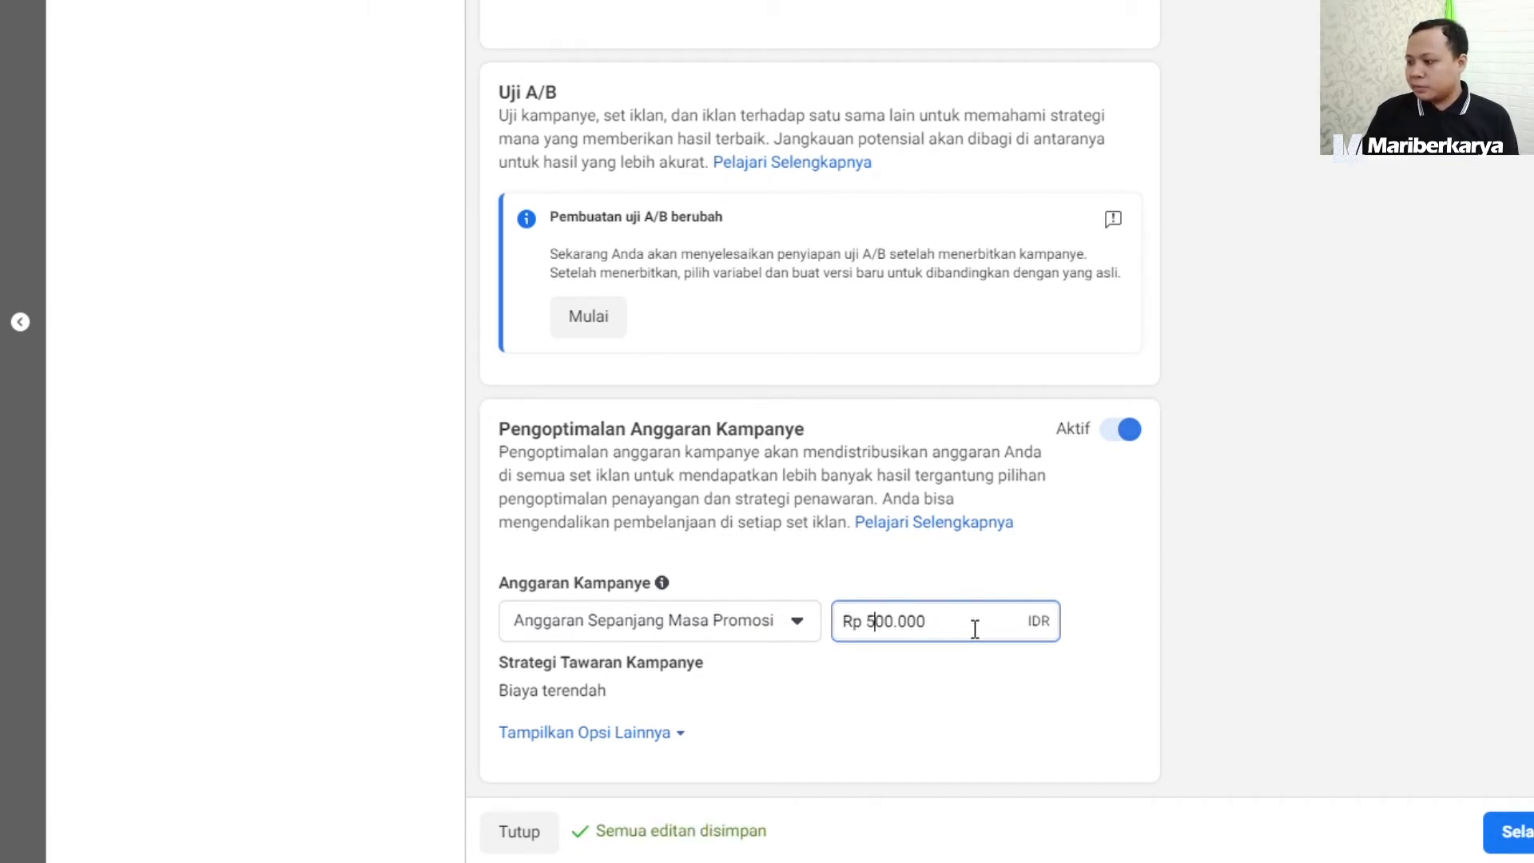
{"action": "left_click", "coordinate": [1215, 522]}
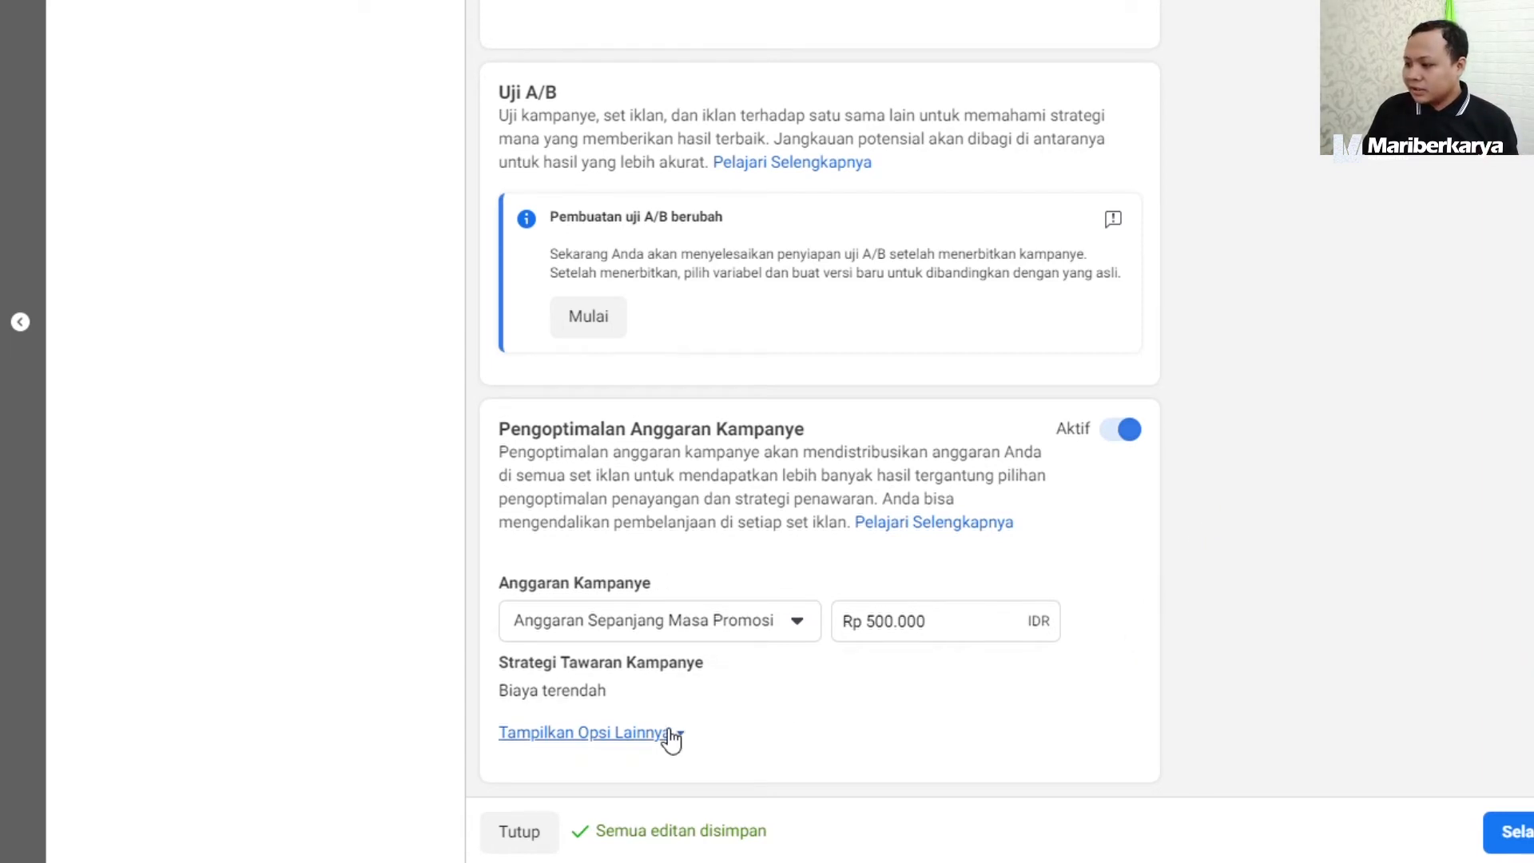
{"action": "mouse_move", "coordinate": [711, 683]}
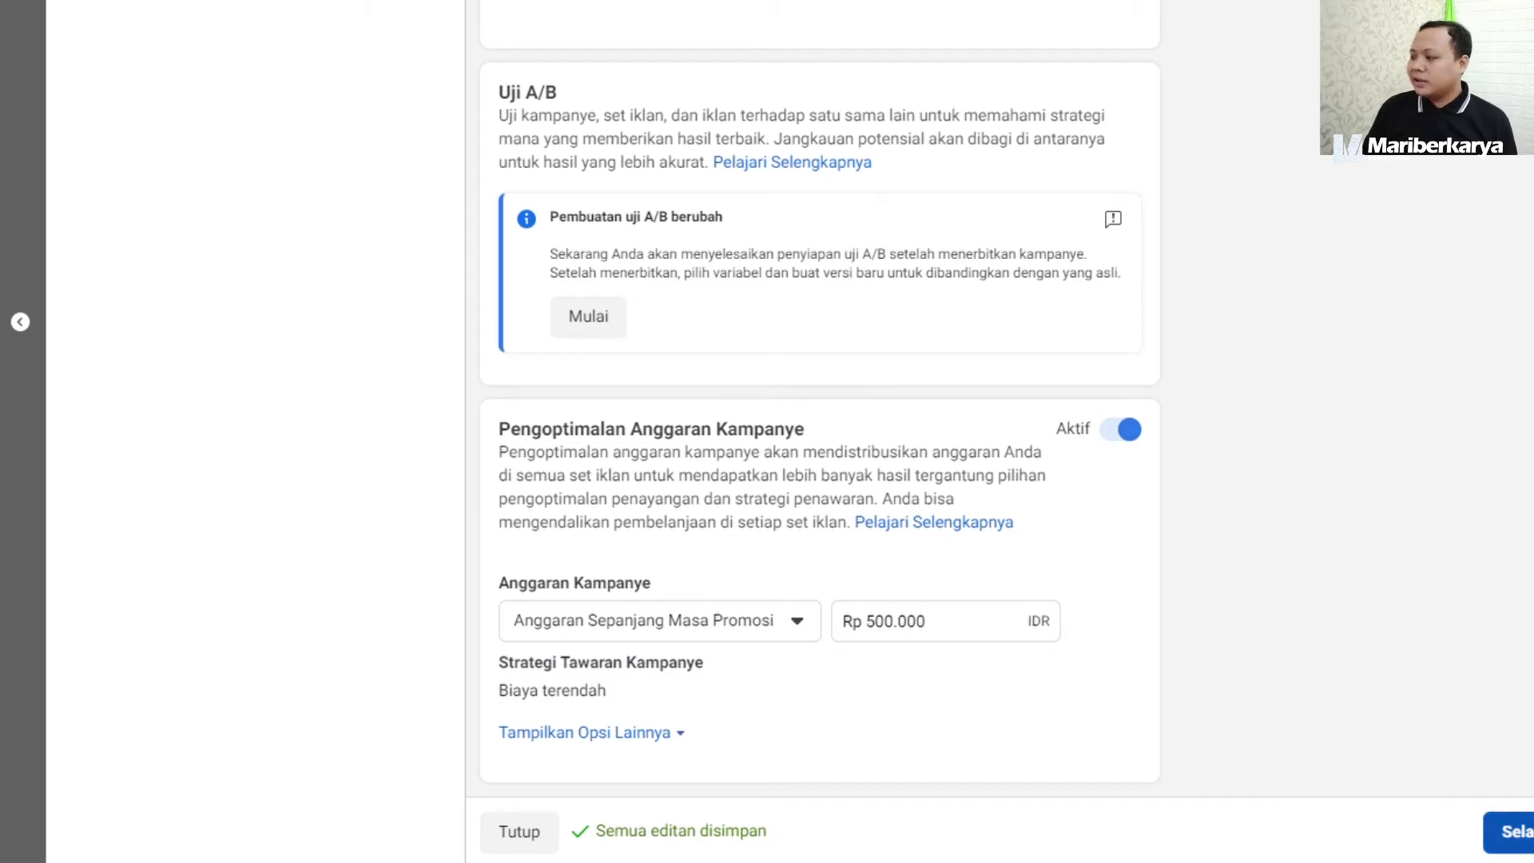
{"action": "left_click", "coordinate": [1518, 832]}
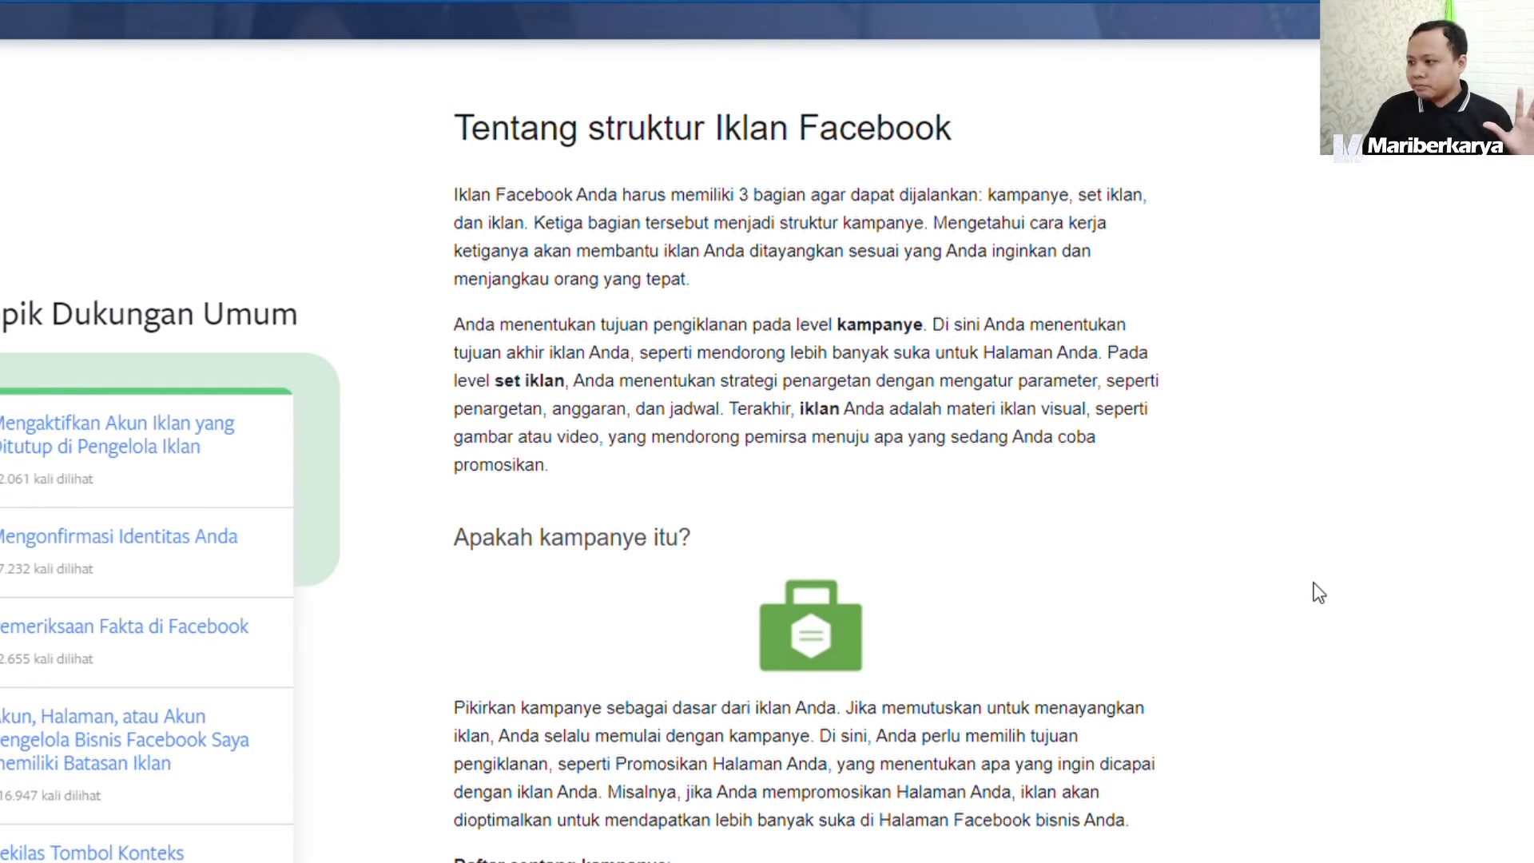
Read the help article's explanations of what a campaign and an ad set (set iklan) are.
{"action": "scroll", "coordinate": [1319, 593], "scroll_direction": "down", "scroll_amount": 4}
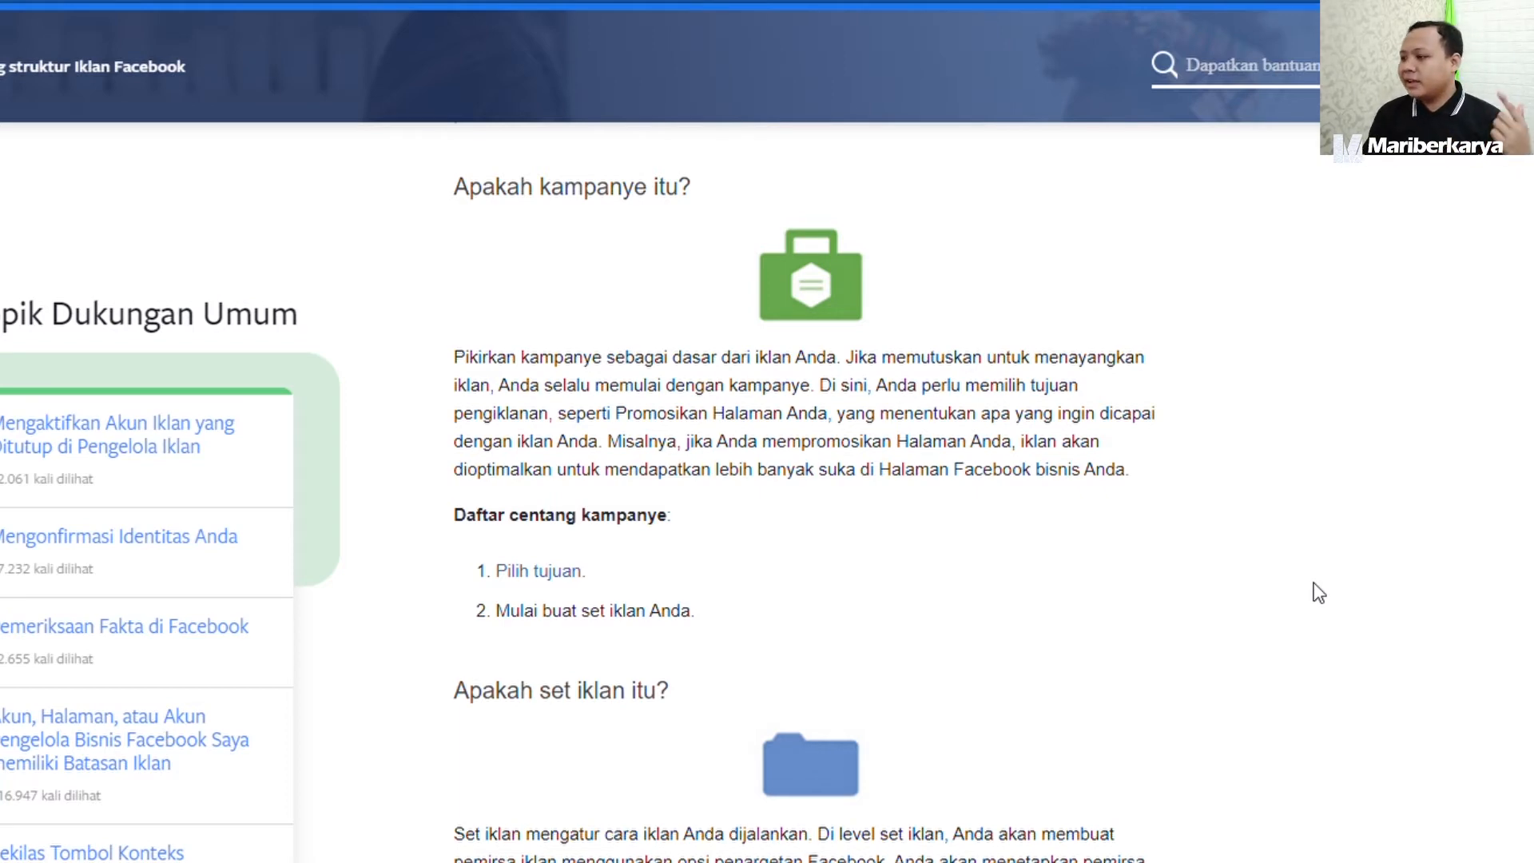
{"action": "scroll", "coordinate": [1318, 593], "scroll_direction": "down", "scroll_amount": 5}
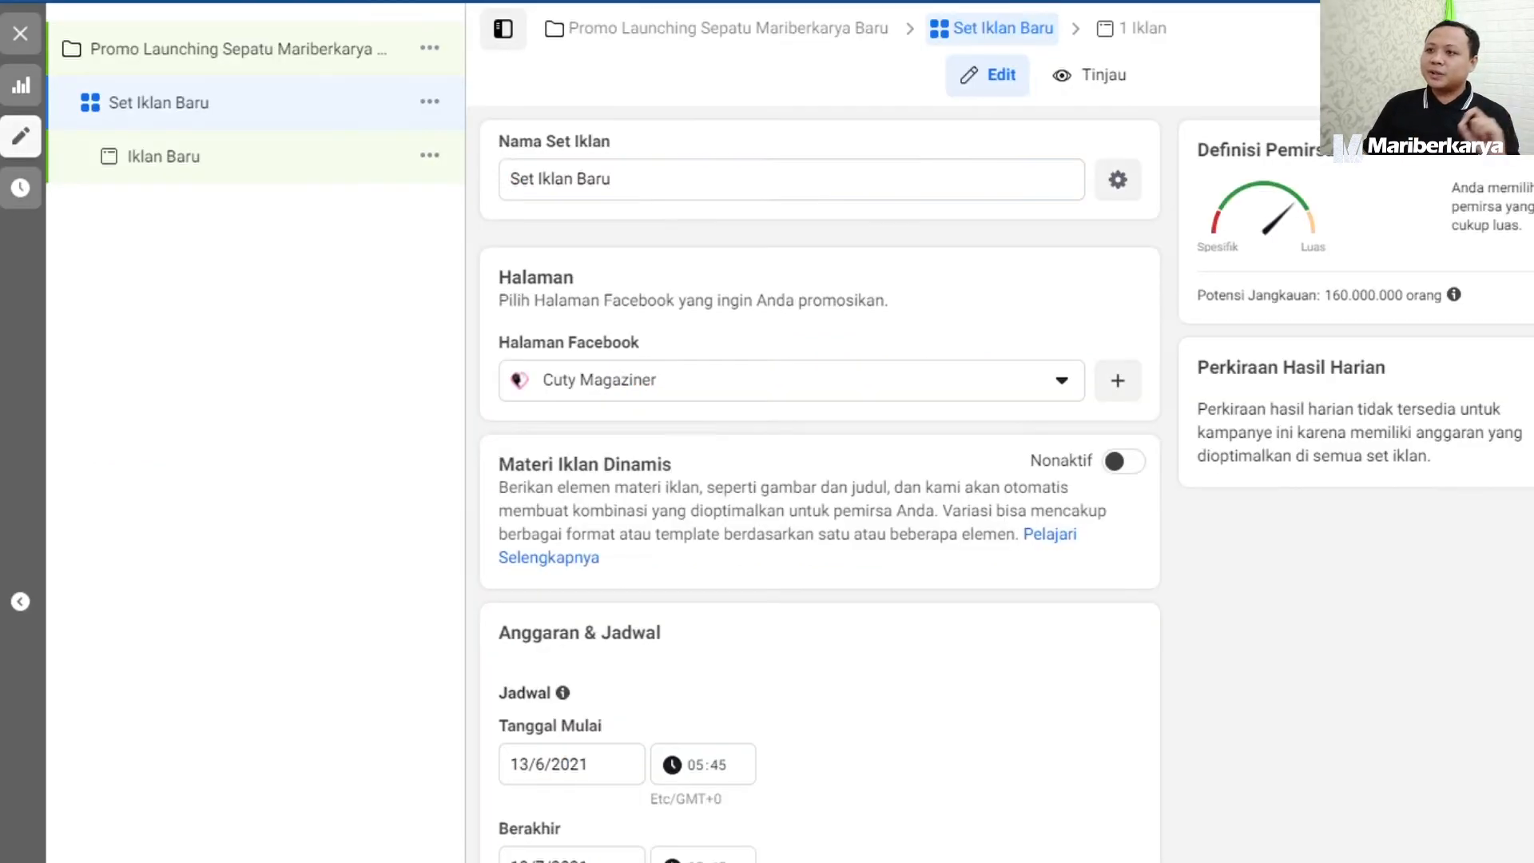
Choose Mariberkarya as the Facebook Page to promote in the ad set, keeping the default ad set name.
{"action": "triple_click", "coordinate": [658, 184]}
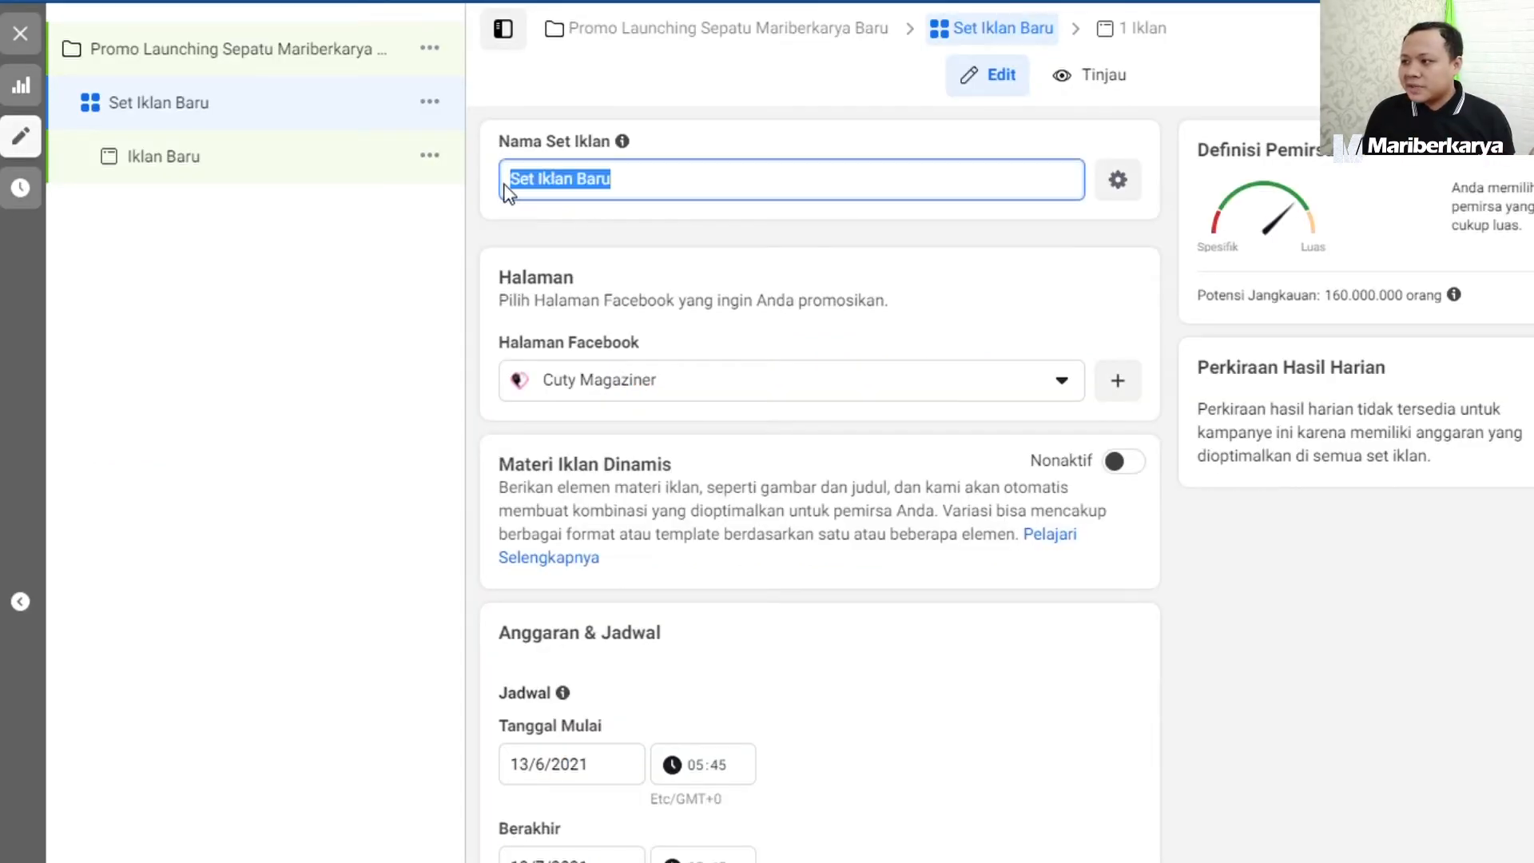
{"action": "left_click", "coordinate": [802, 385]}
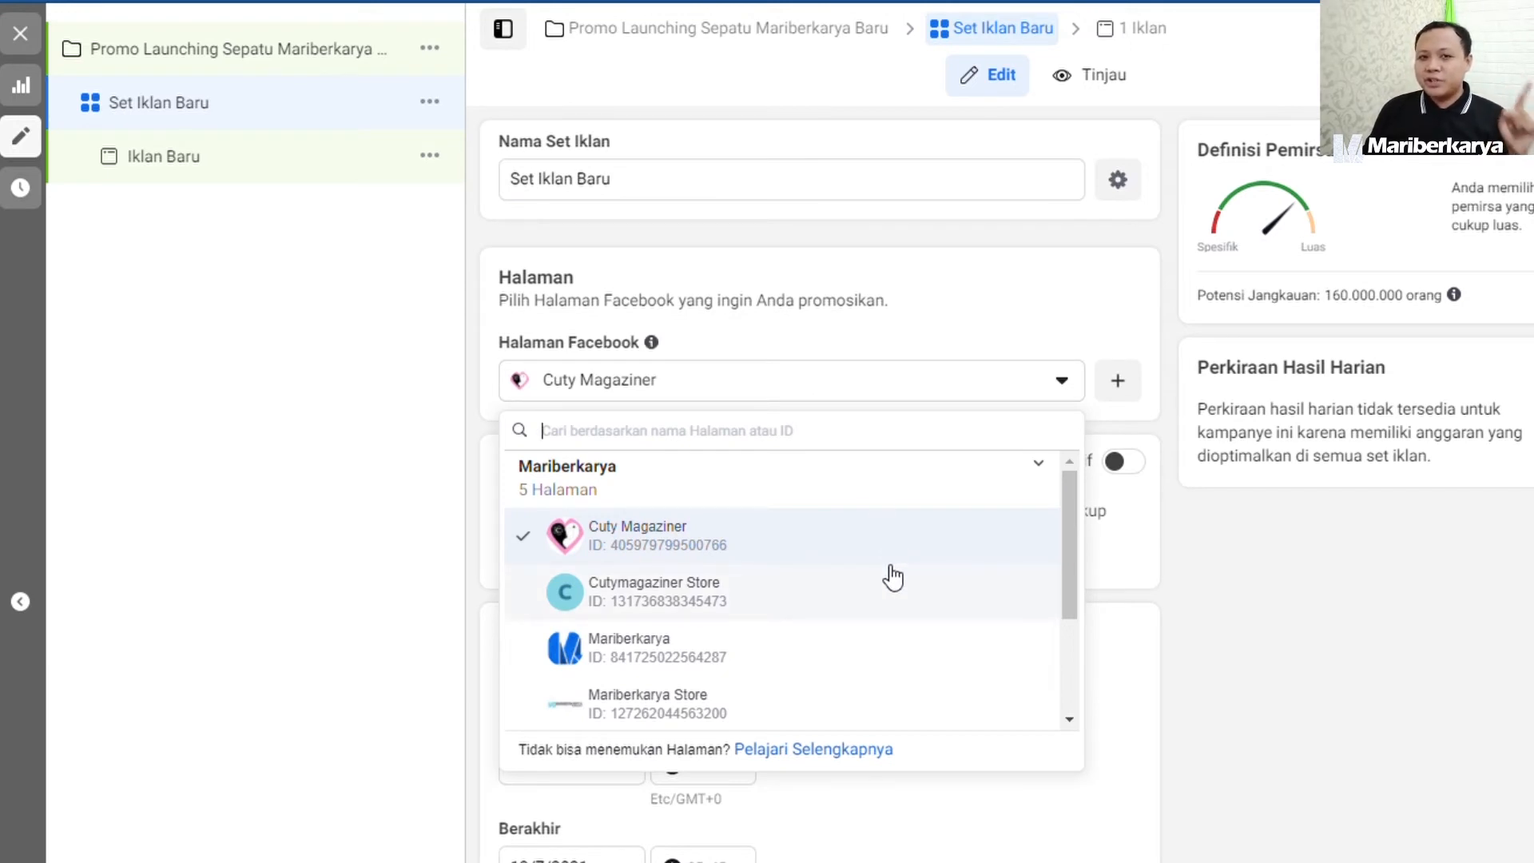
{"action": "scroll", "coordinate": [831, 571], "scroll_direction": "down", "scroll_amount": 2}
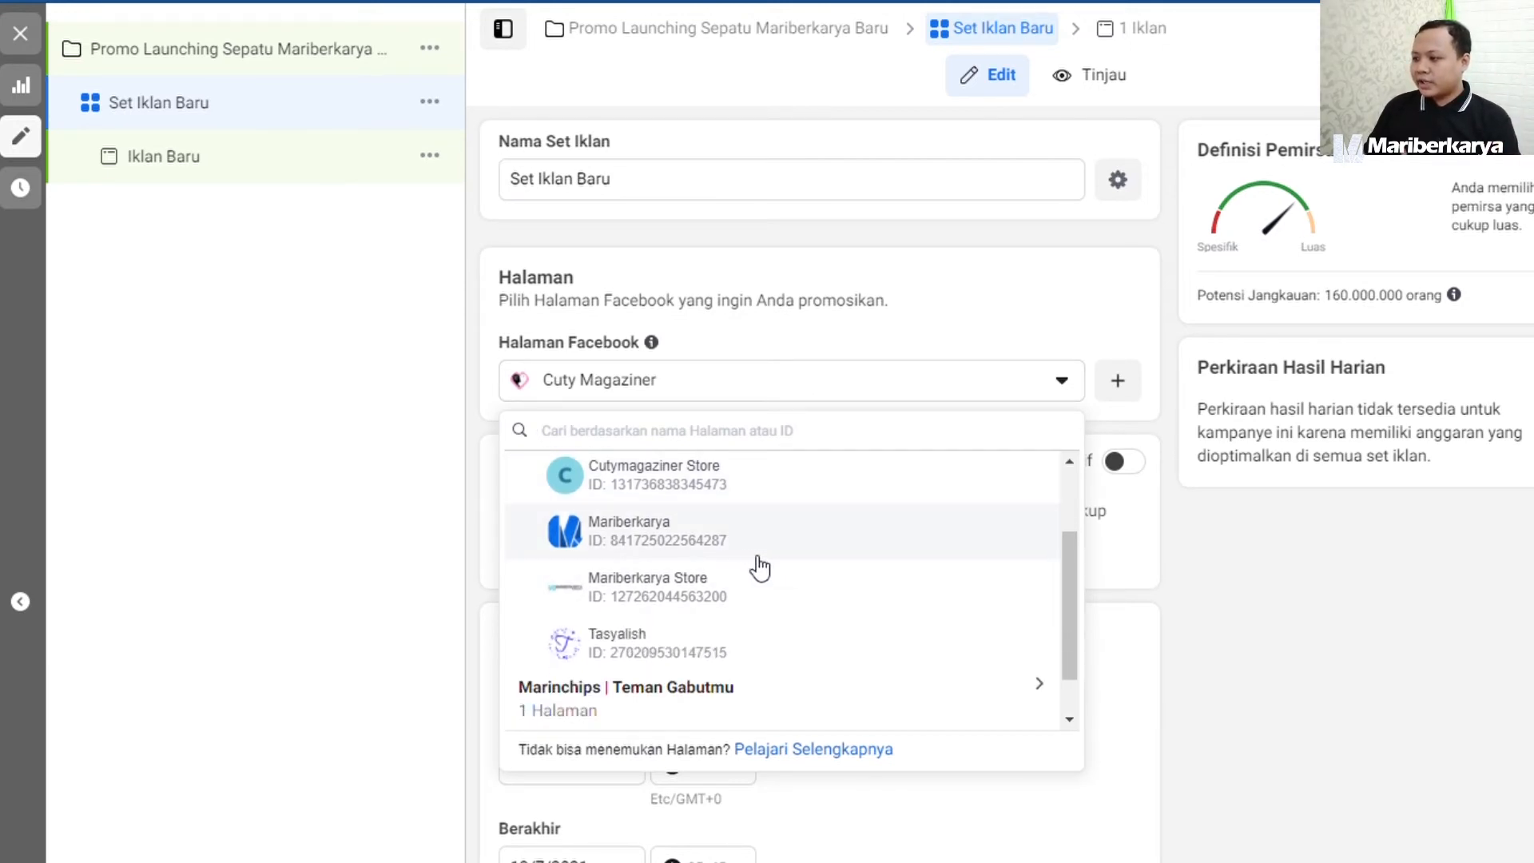
{"action": "scroll", "coordinate": [757, 568], "scroll_direction": "down", "scroll_amount": 1}
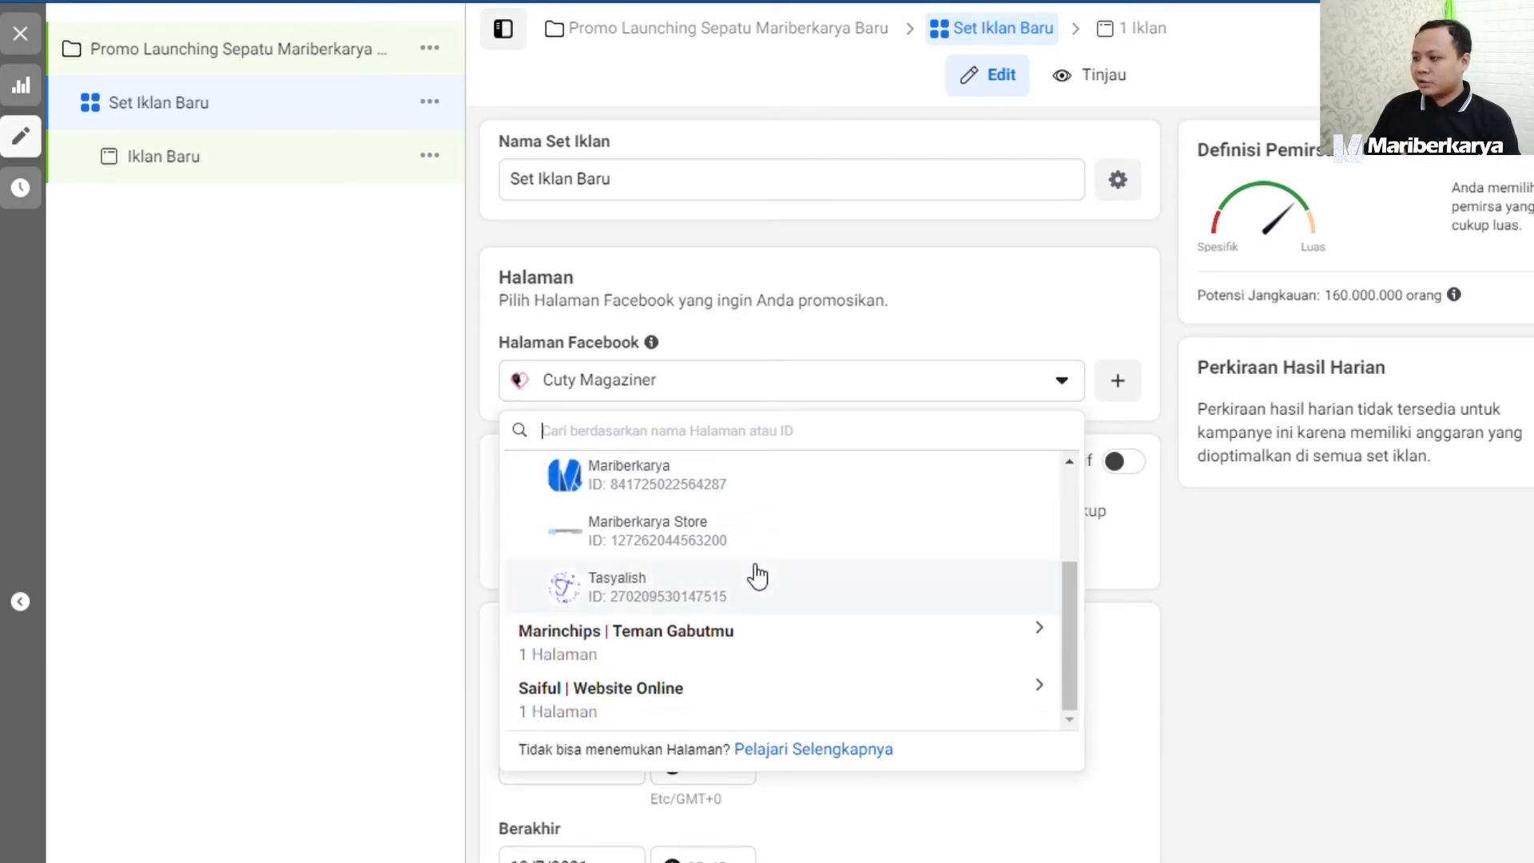
{"action": "left_click", "coordinate": [659, 496]}
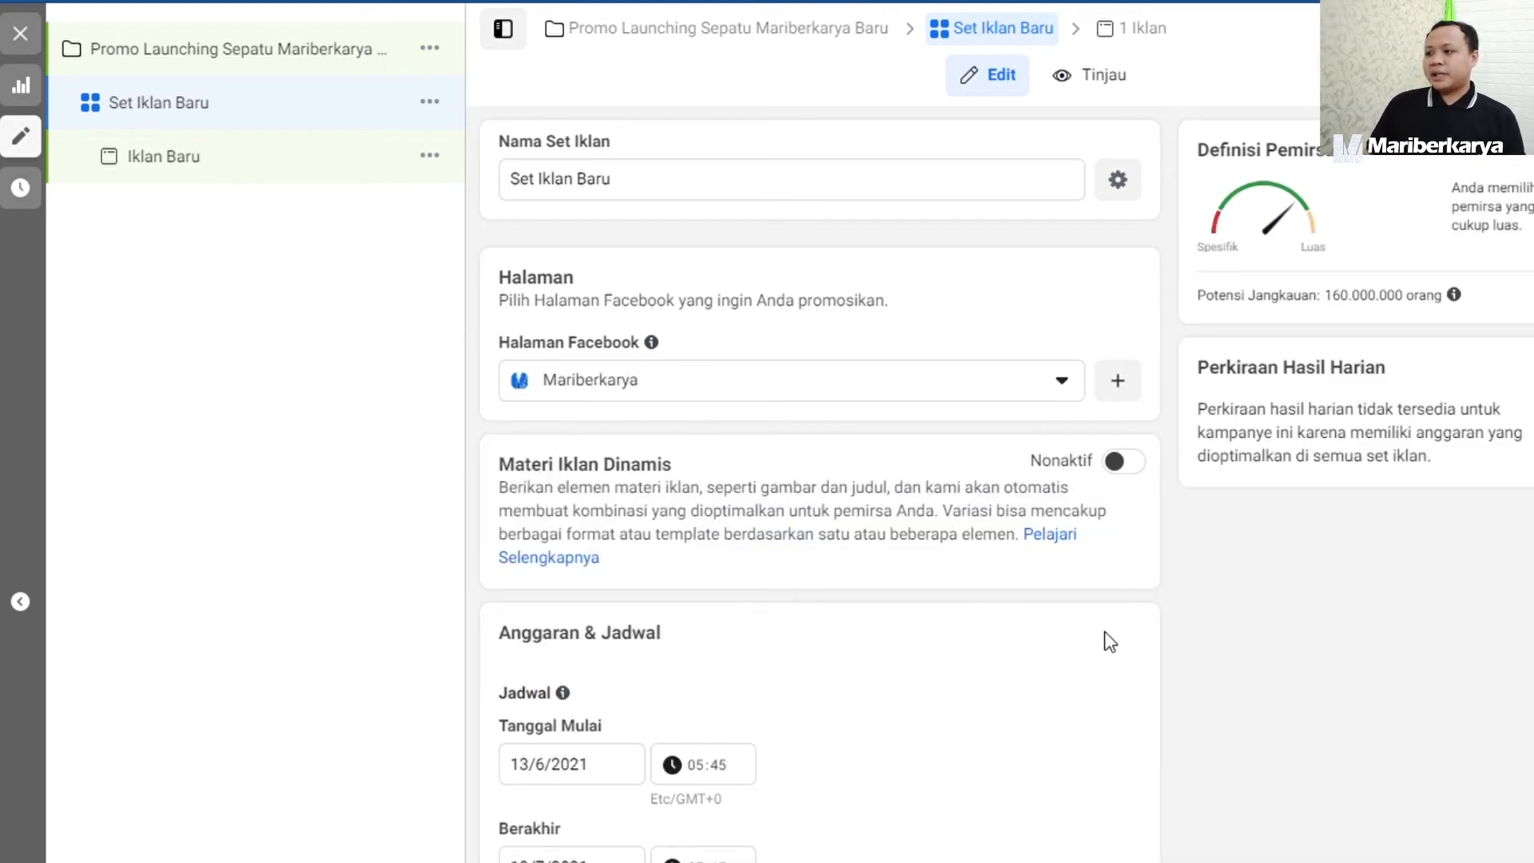
Set the ad set's end date (Berakhir) to 17/6/2021.
{"action": "scroll", "coordinate": [1106, 636], "scroll_direction": "down", "scroll_amount": 3}
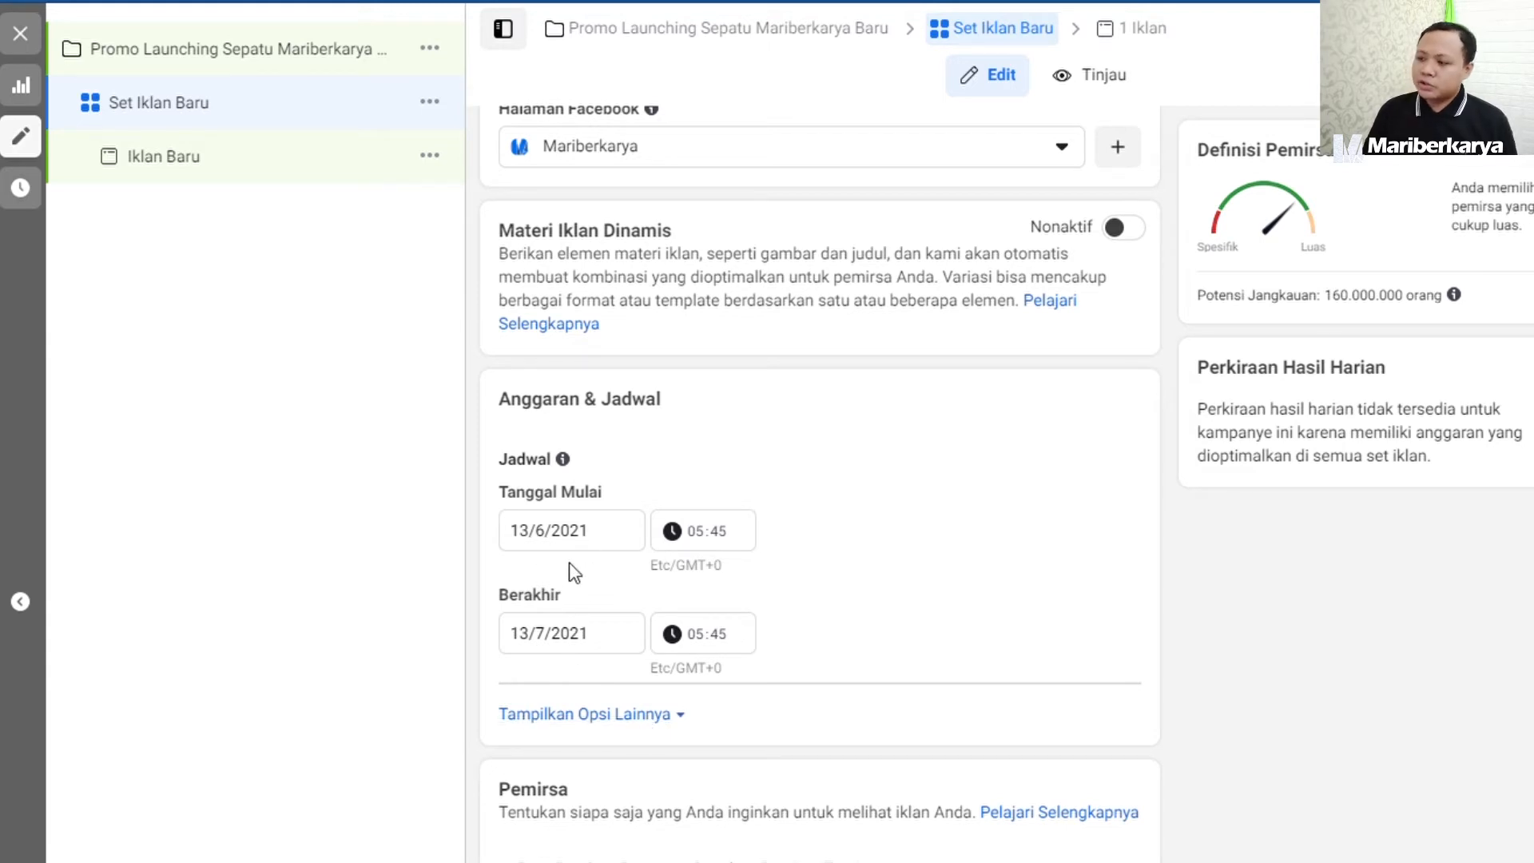
{"action": "left_click", "coordinate": [611, 638]}
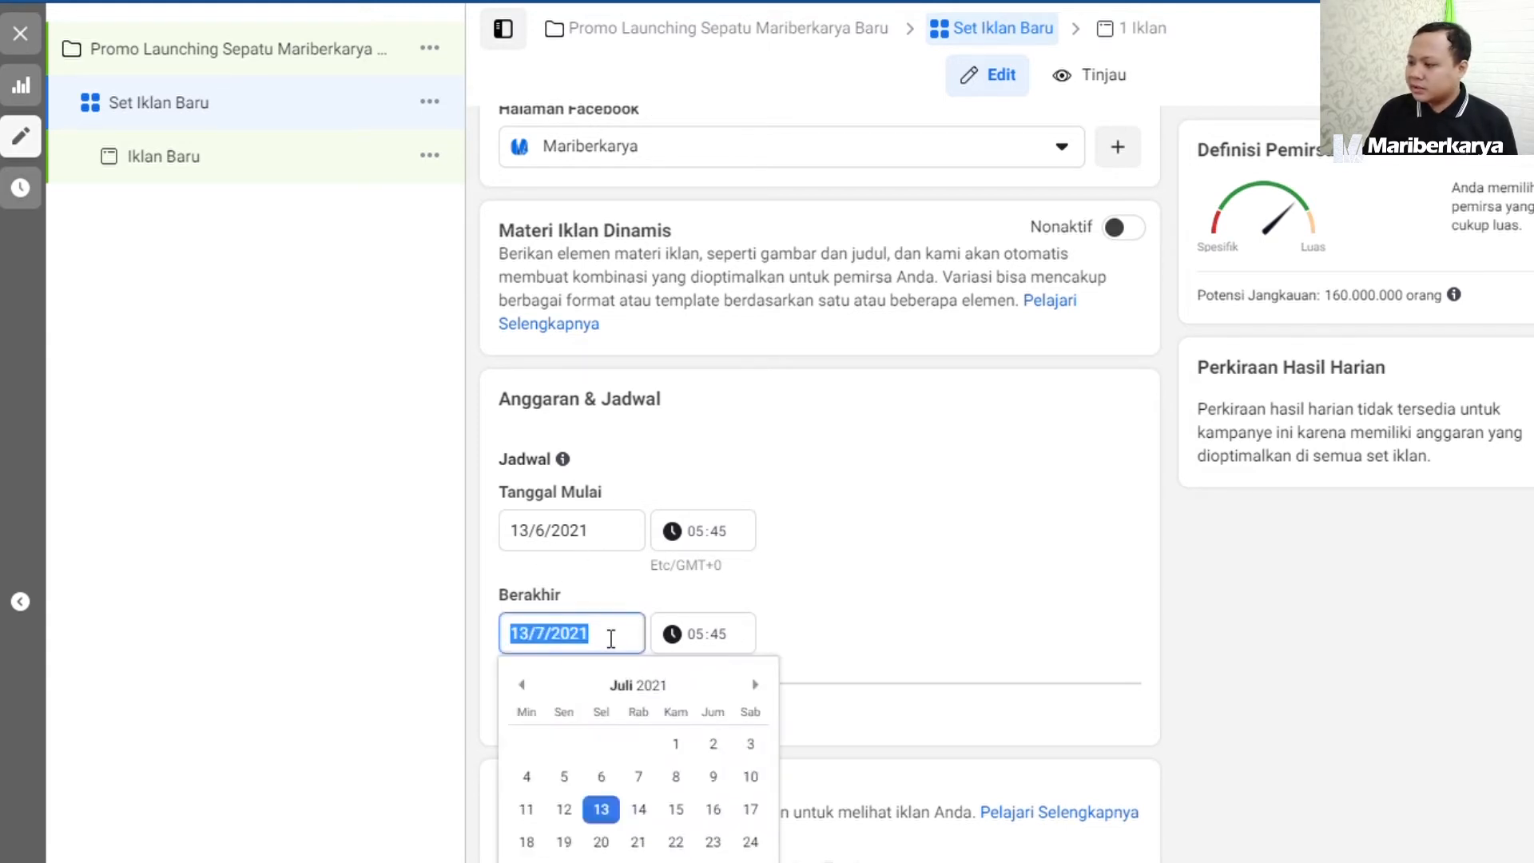
{"action": "left_click", "coordinate": [527, 685]}
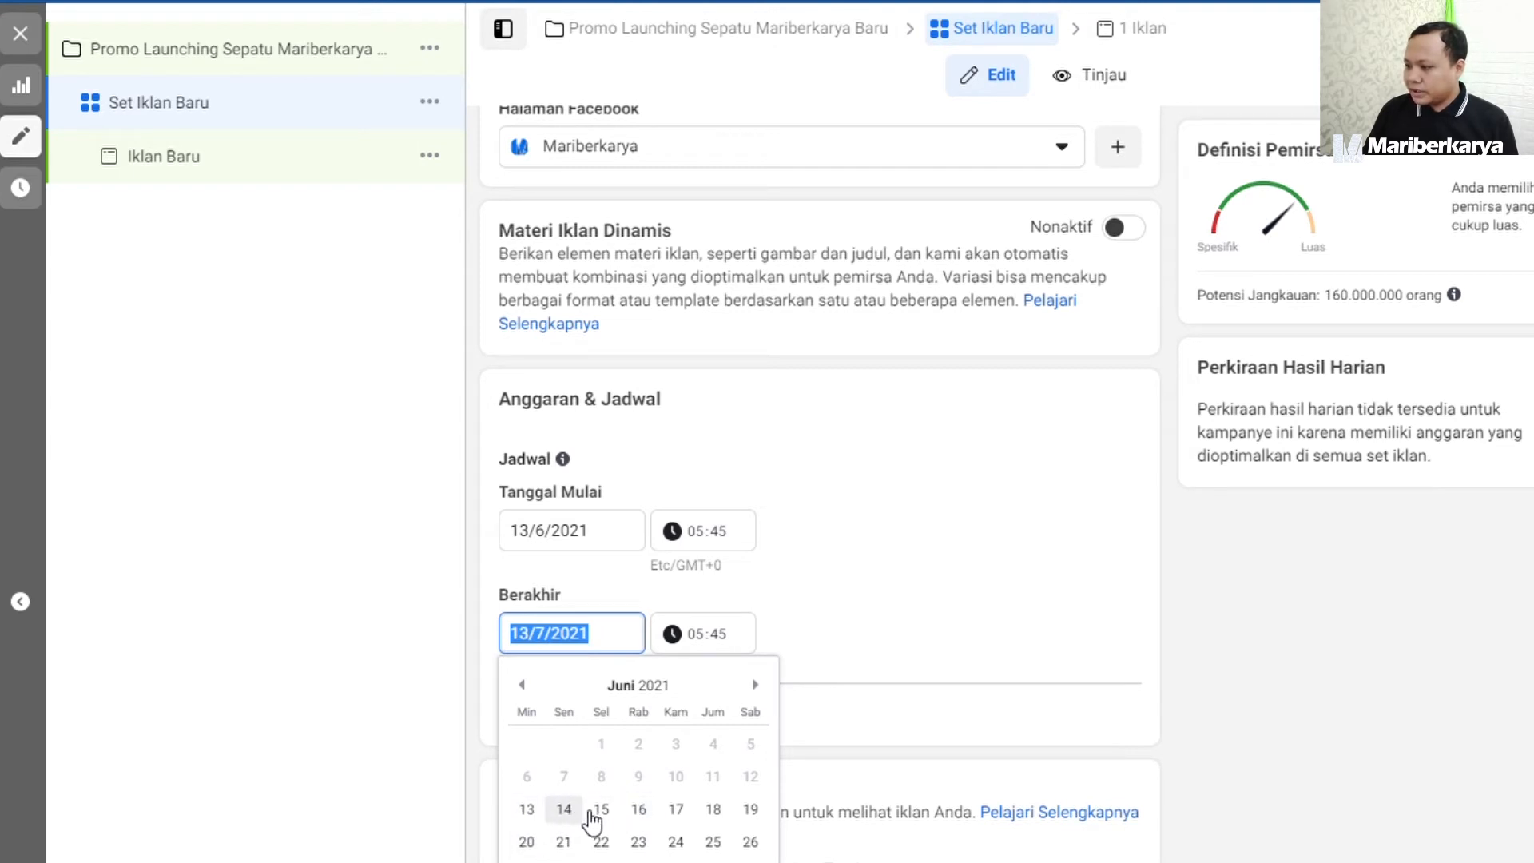
{"action": "left_click", "coordinate": [684, 813]}
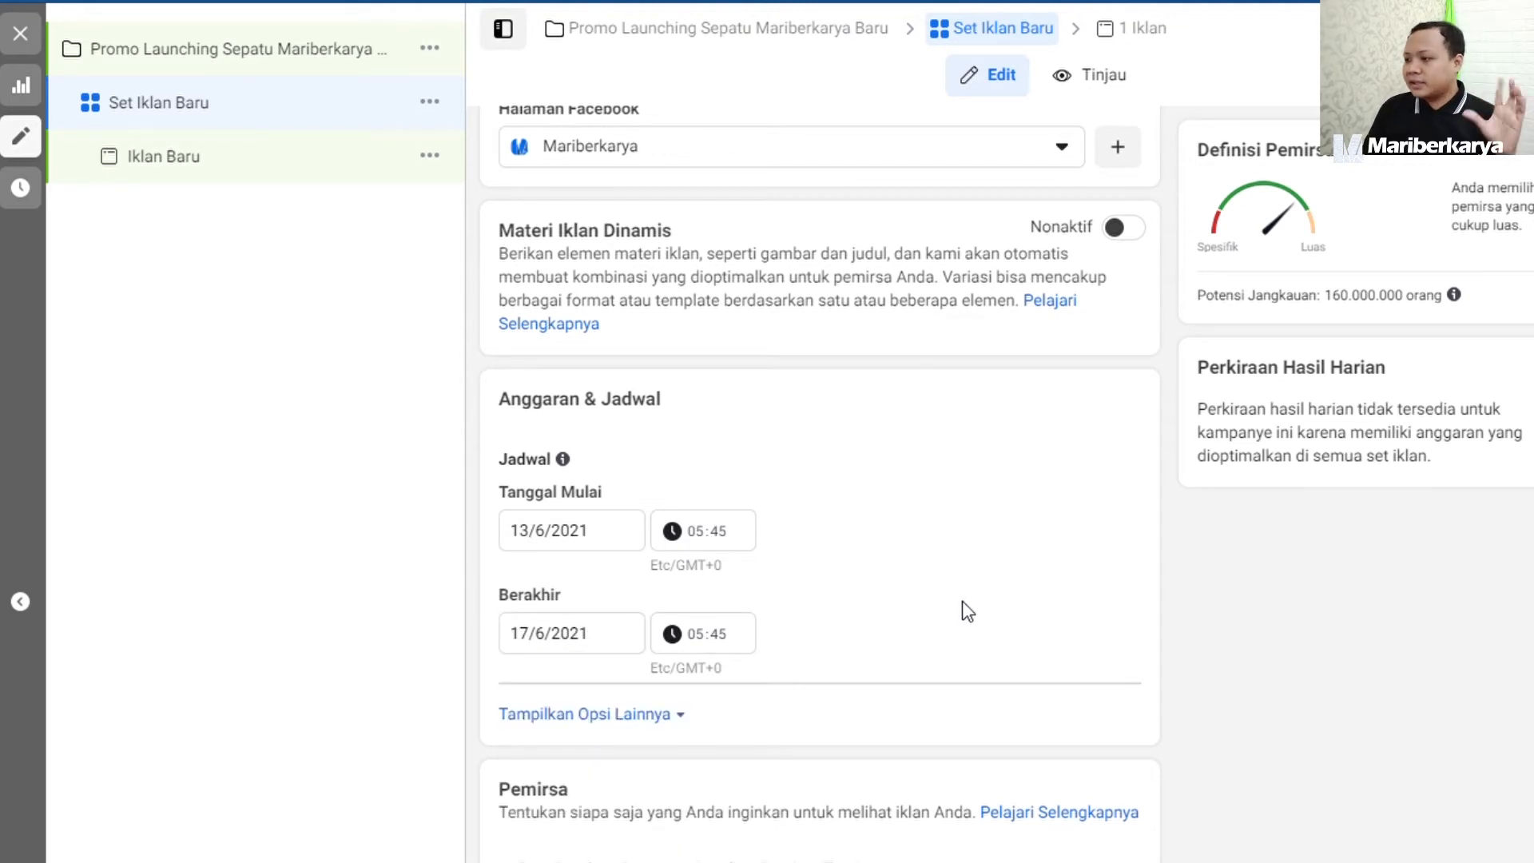
Reveal the extra schedule options and check the fields of Batas Pembelanjaan Set Iklan without leaving the limit enabled.
{"action": "left_click", "coordinate": [592, 713]}
{"action": "scroll", "coordinate": [525, 562], "scroll_direction": "down", "scroll_amount": 3}
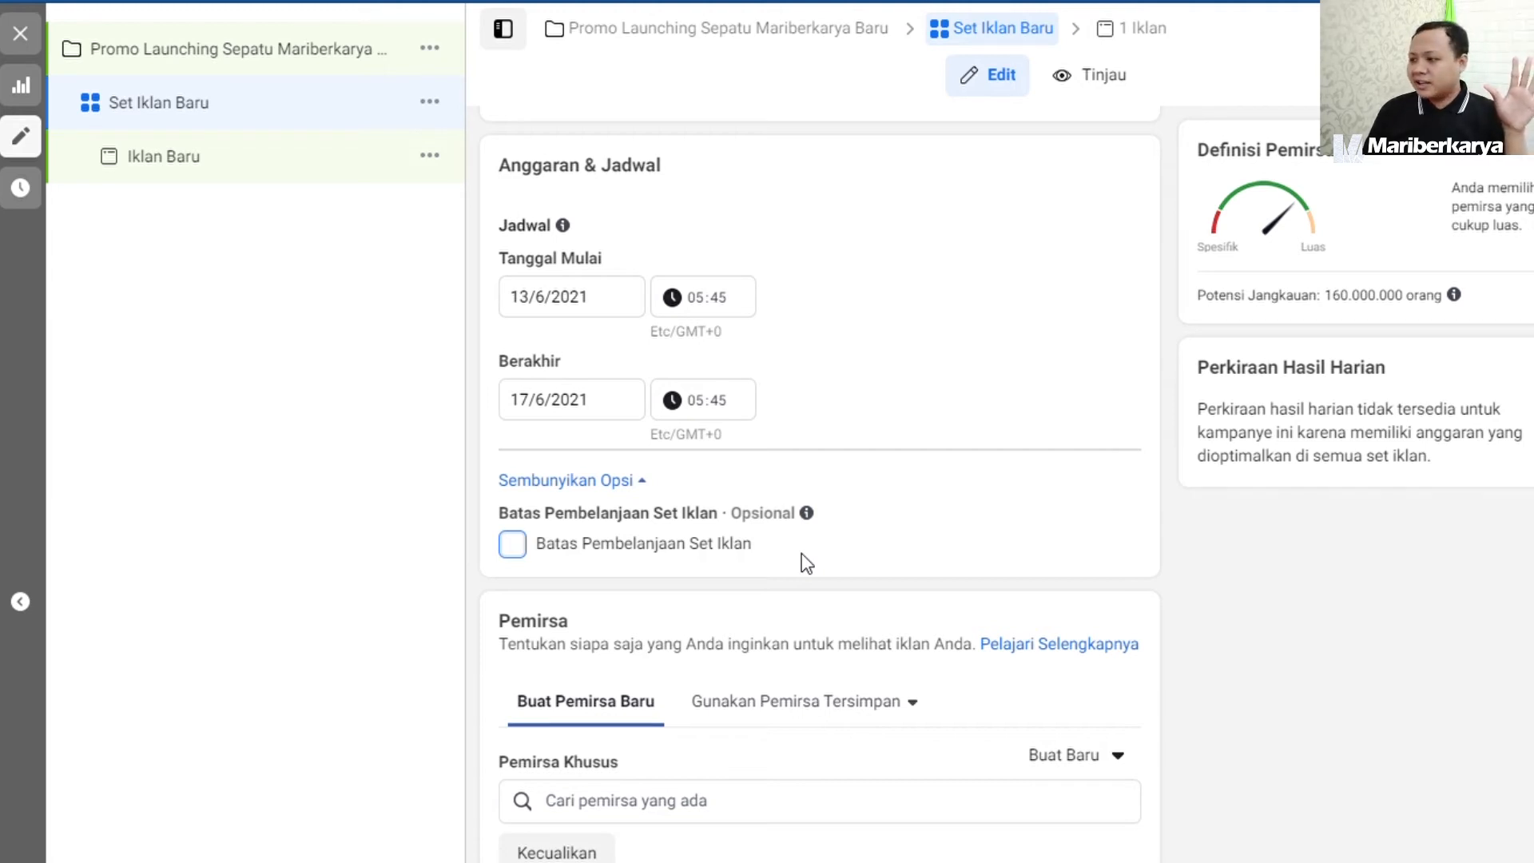
{"action": "left_click", "coordinate": [521, 548]}
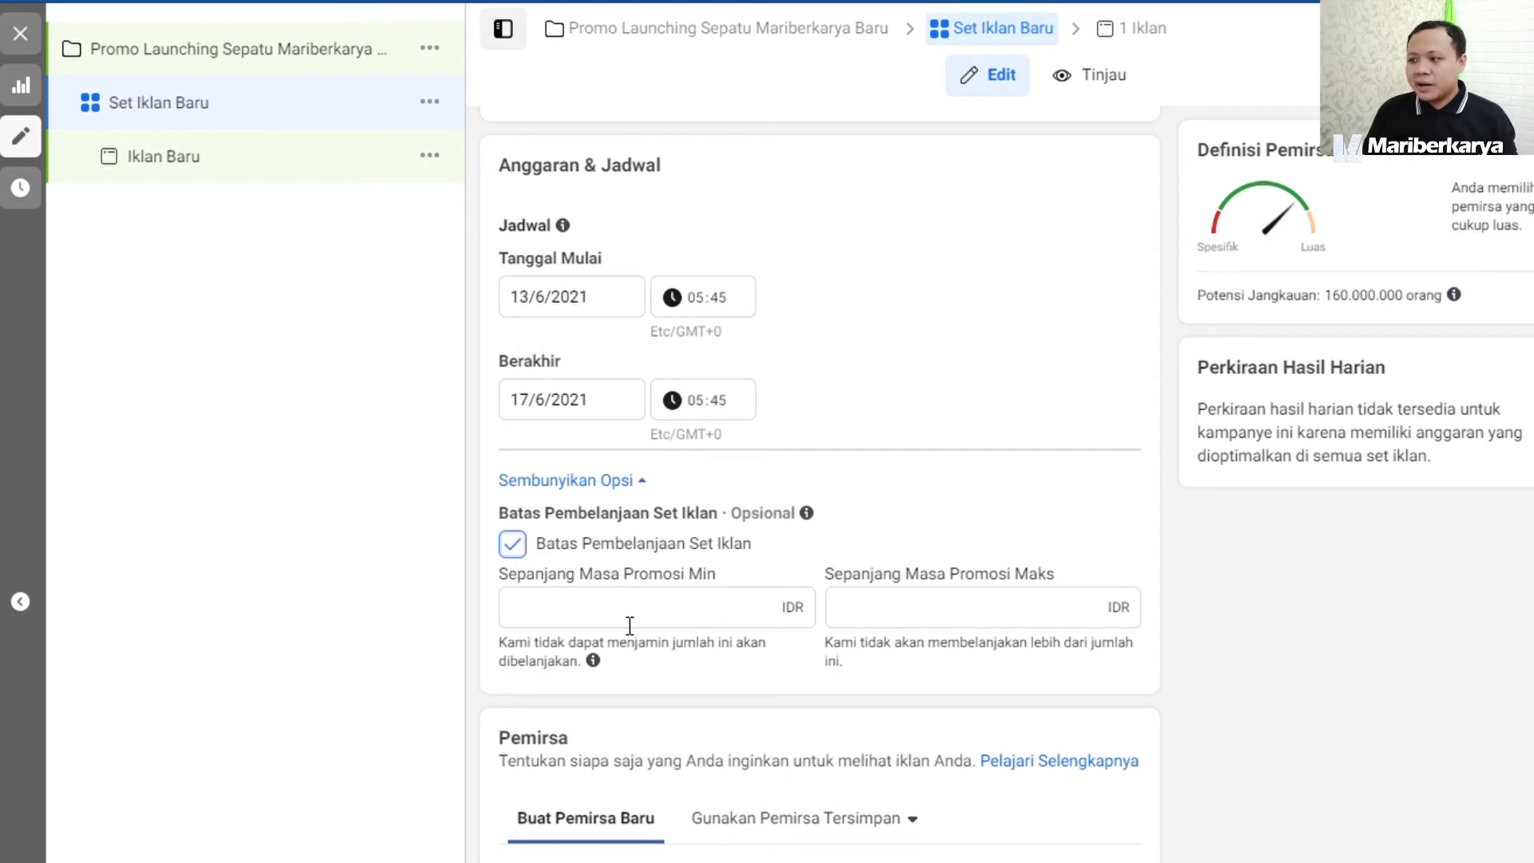
{"action": "left_click", "coordinate": [534, 550]}
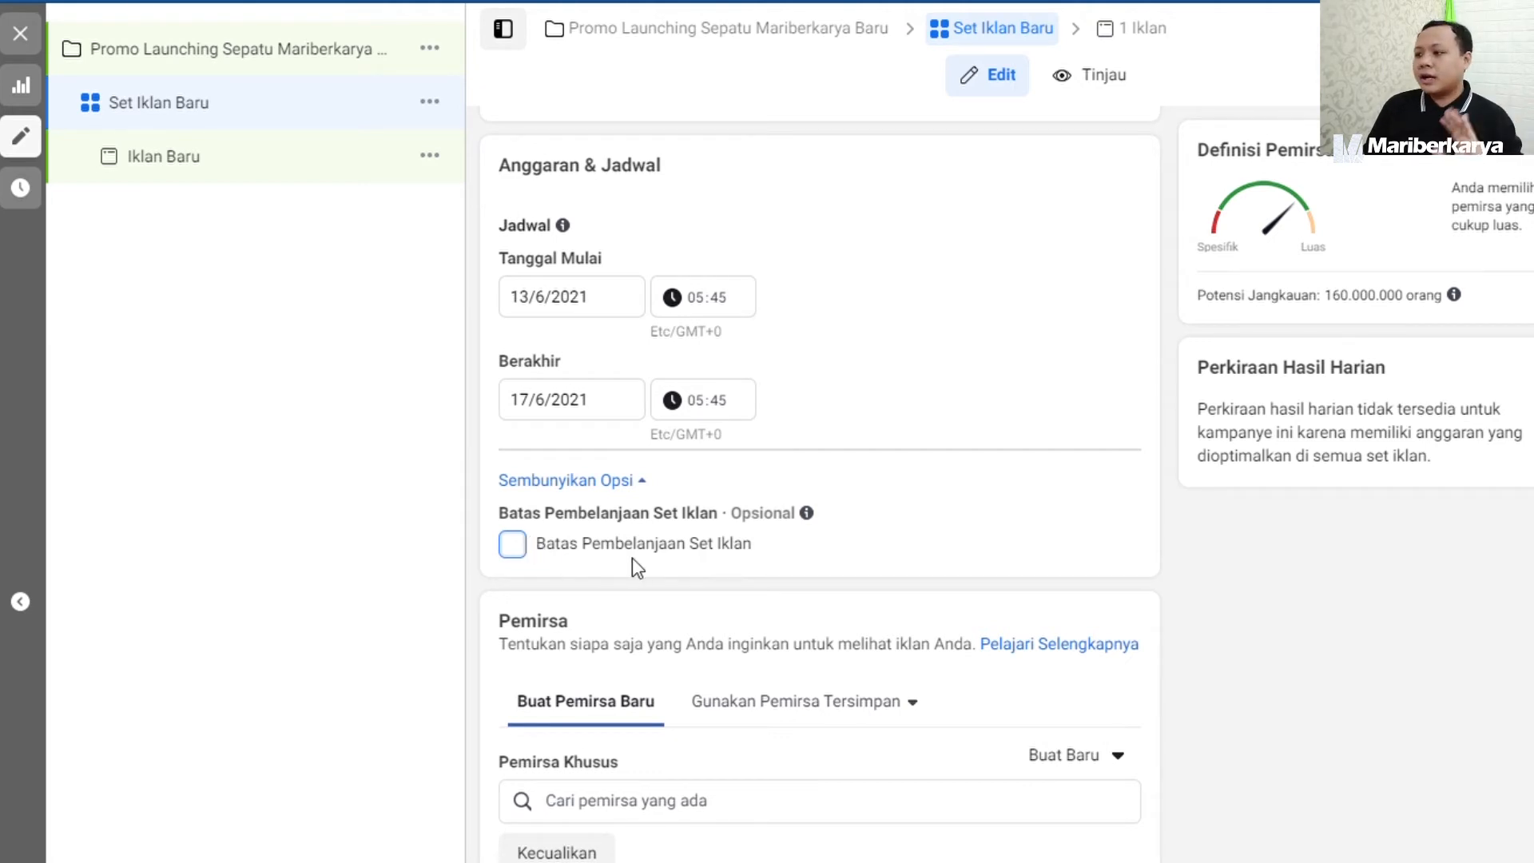
Replace Indonesia with the city "Jakarta, Jakarta, Indonesia" as the audience's target location.
{"action": "scroll", "coordinate": [959, 566], "scroll_direction": "down", "scroll_amount": 4}
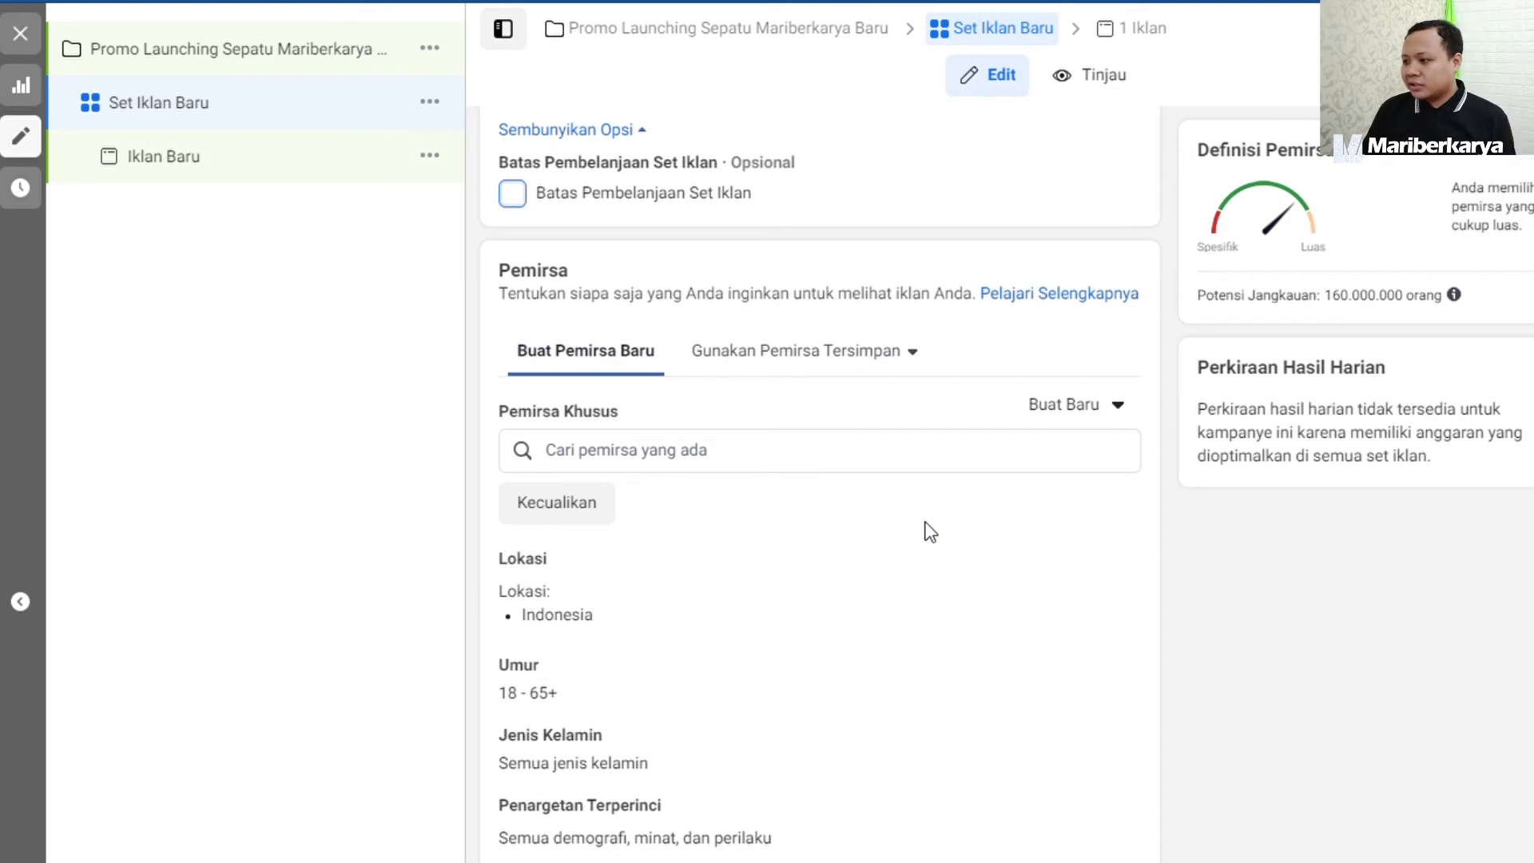
{"action": "scroll", "coordinate": [924, 527], "scroll_direction": "down", "scroll_amount": 3}
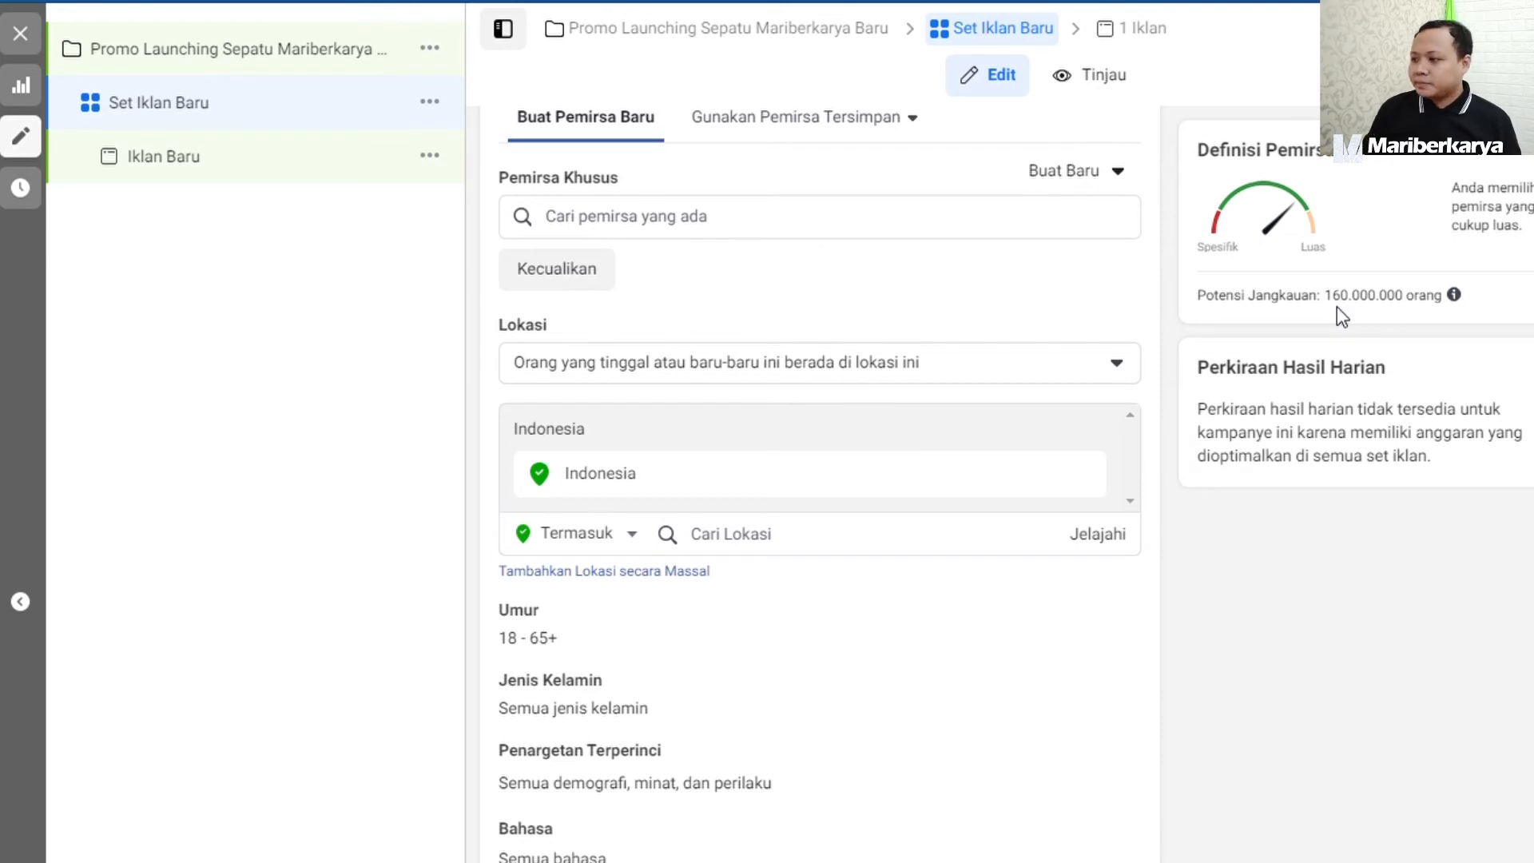
{"action": "left_click", "coordinate": [1062, 480]}
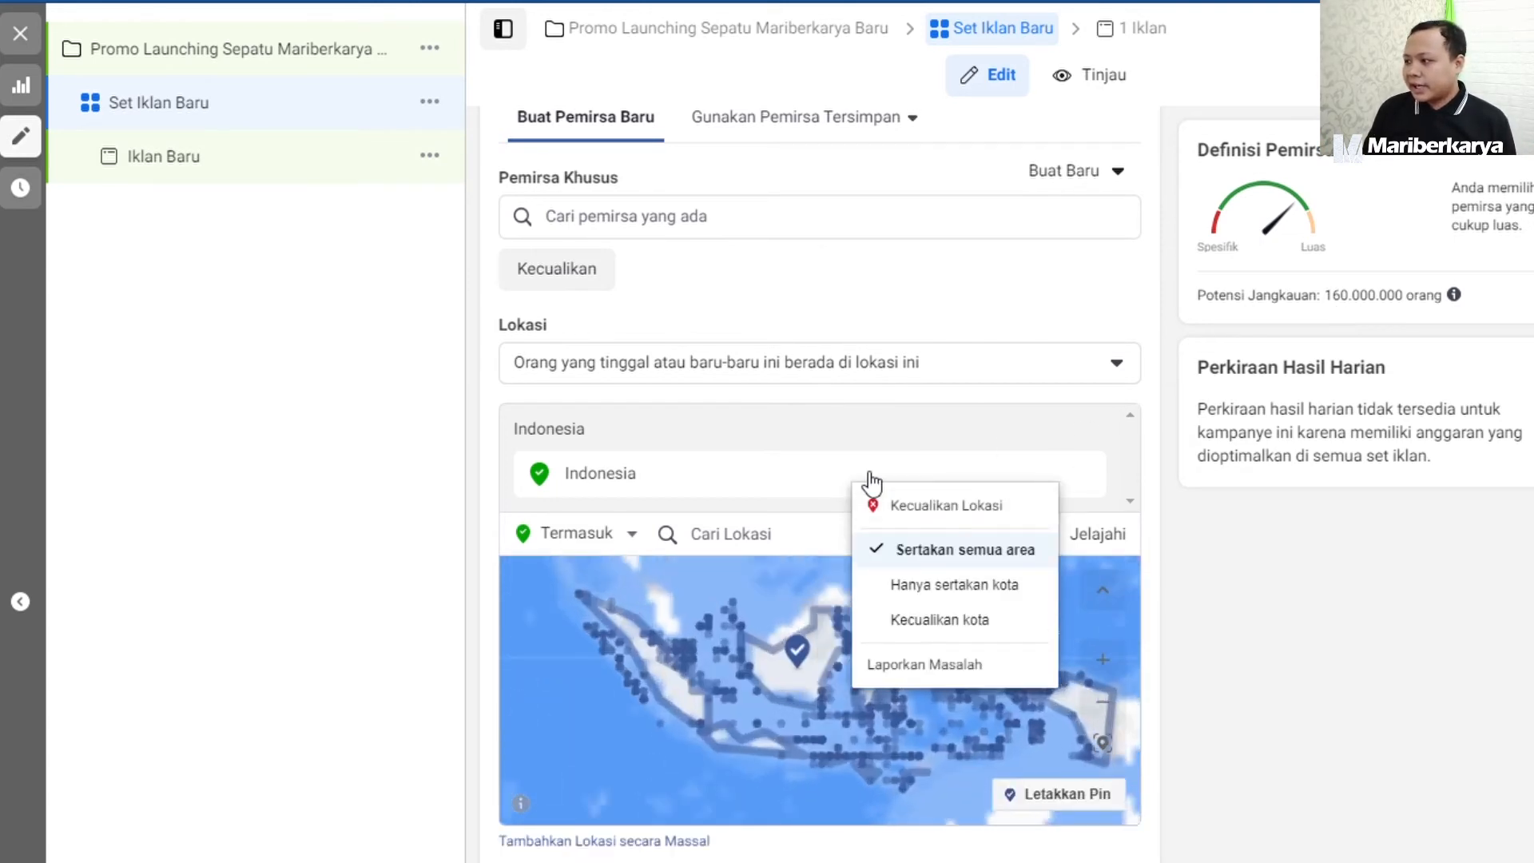
{"action": "left_click", "coordinate": [667, 483]}
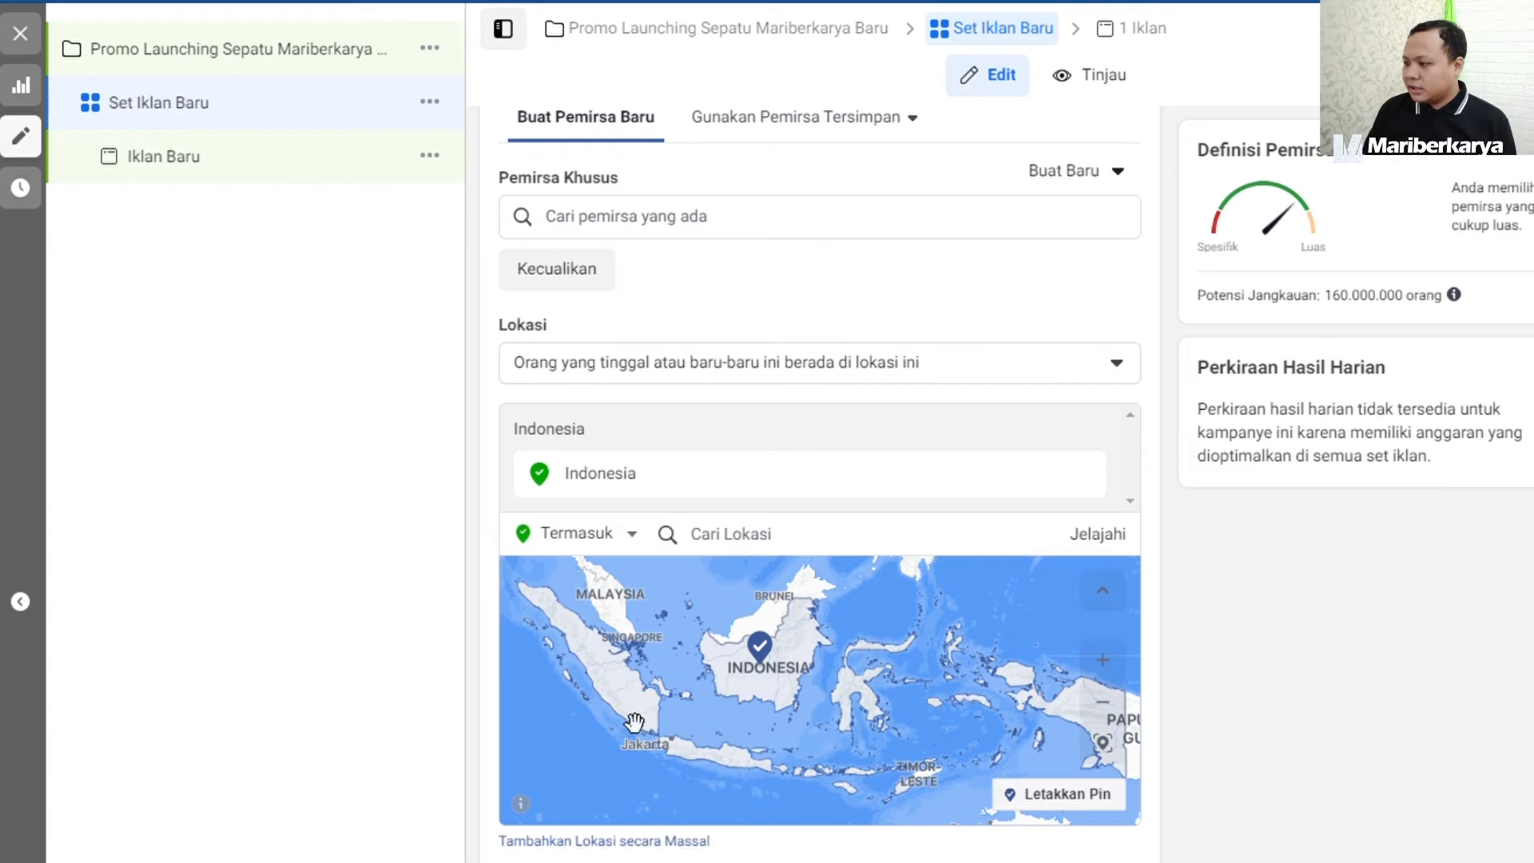
{"action": "left_click", "coordinate": [690, 537]}
{"action": "type", "text": "Jaka"}
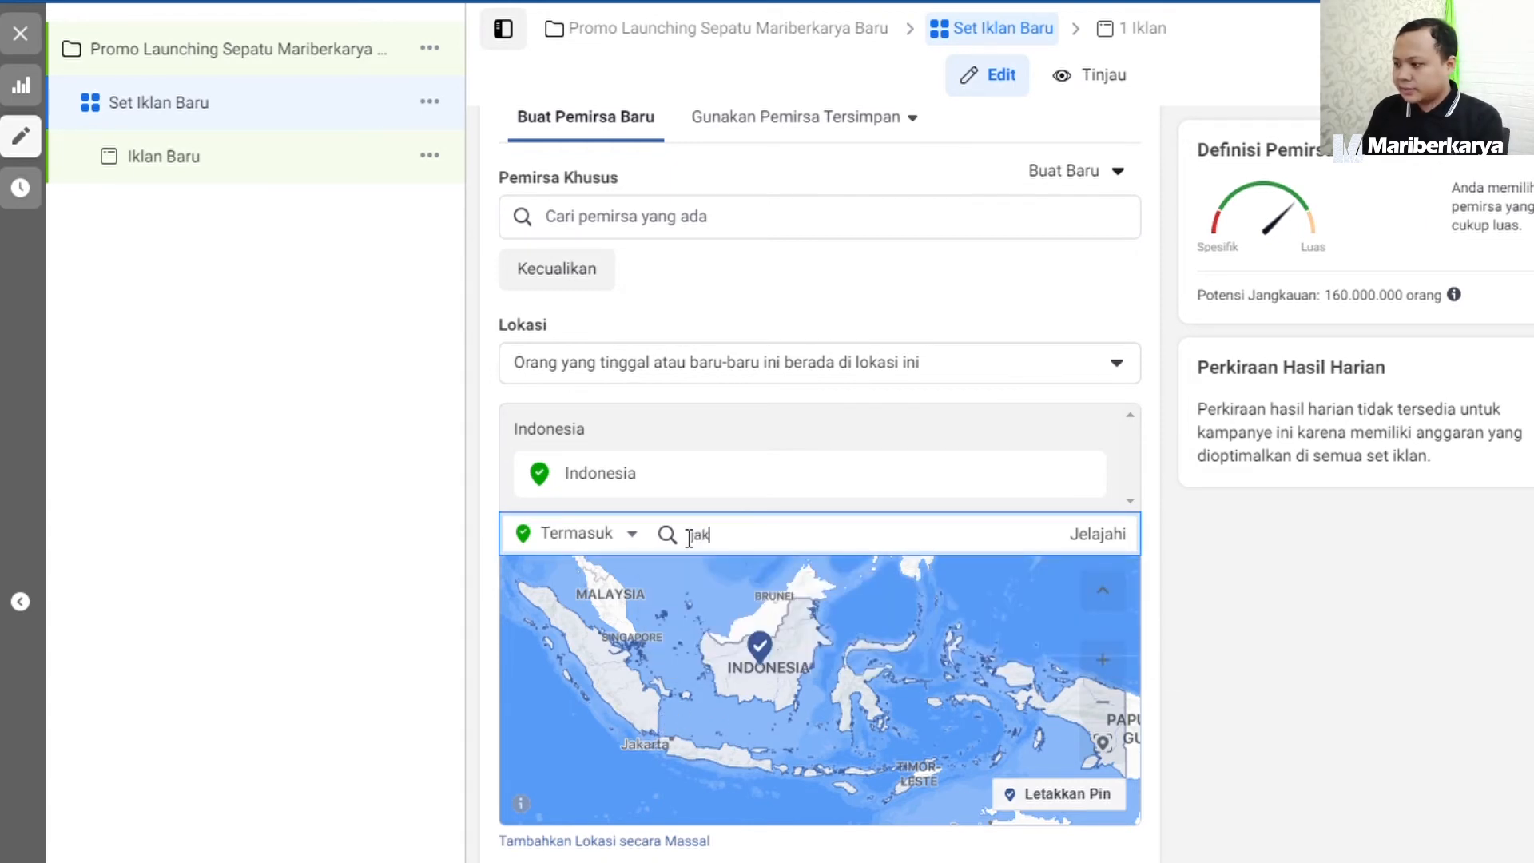
{"action": "type", "text": "rta"}
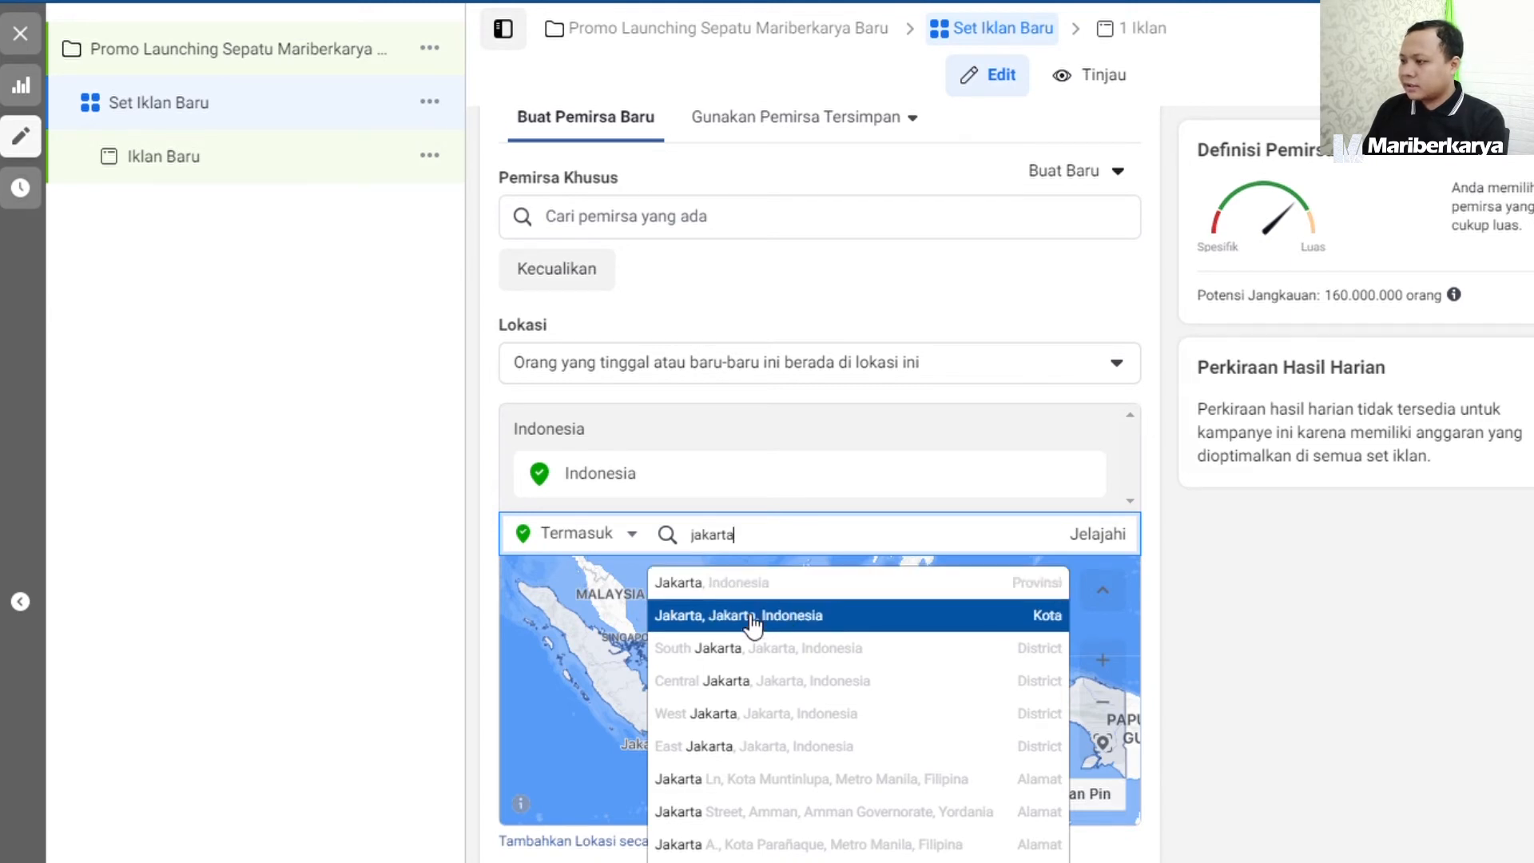
{"action": "left_click", "coordinate": [751, 617]}
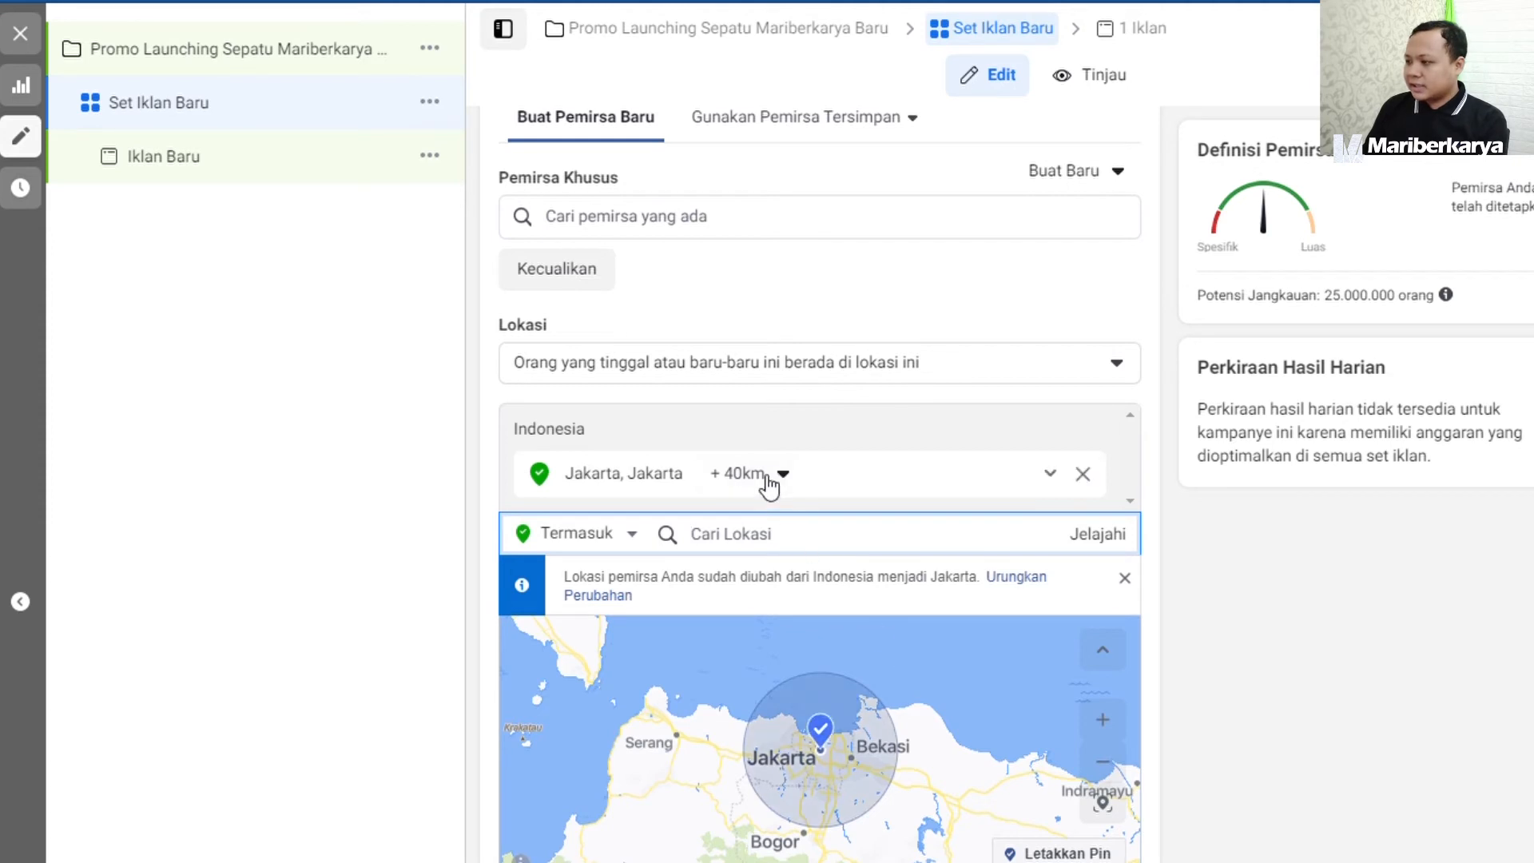
{"action": "left_click", "coordinate": [1282, 678]}
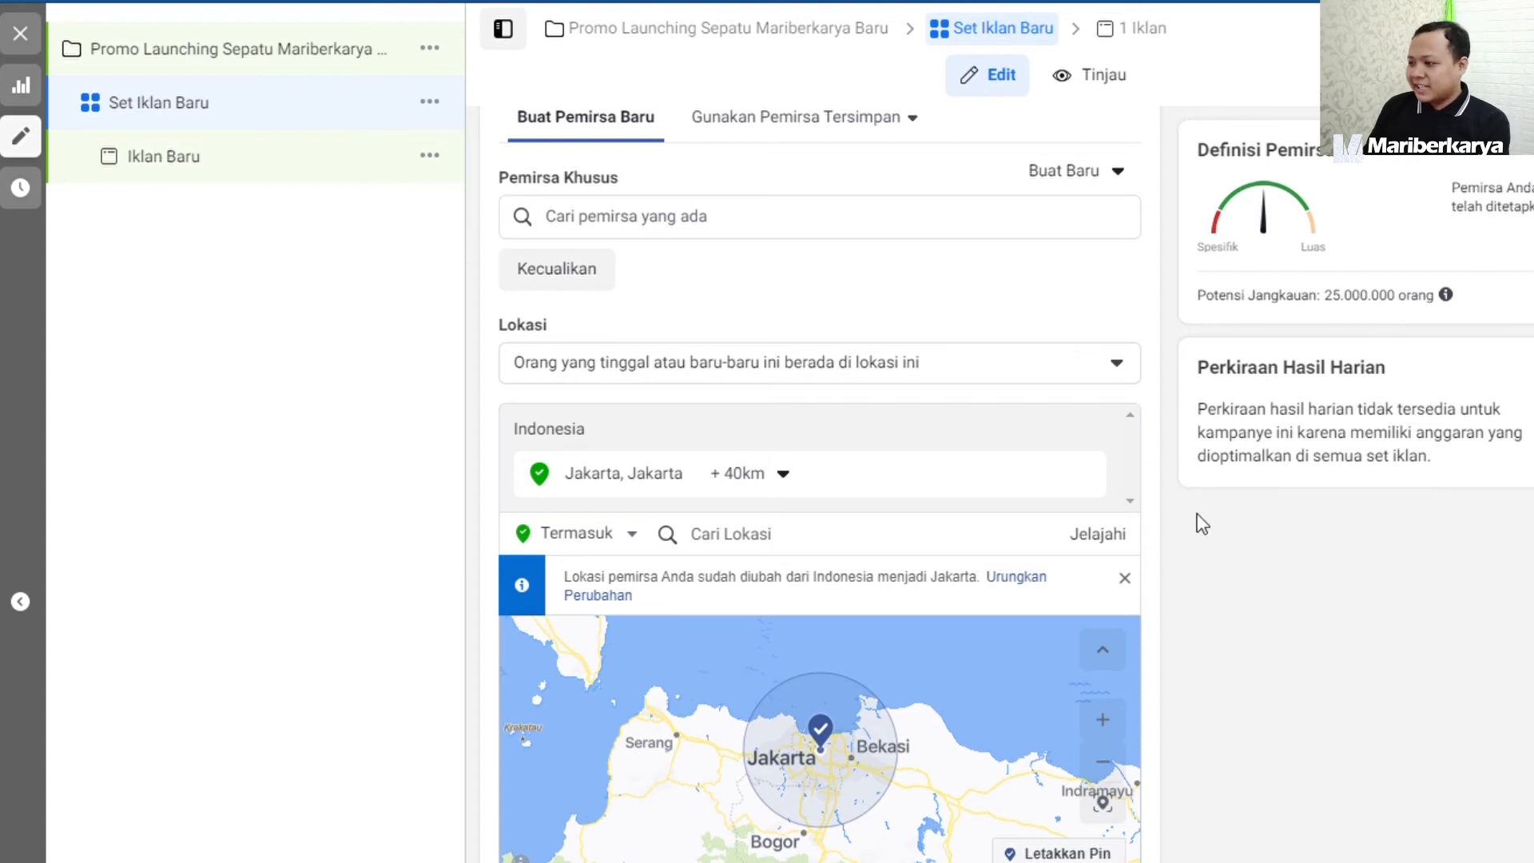
Set the audience's age range (Umur) to 17–35 and its gender (Jenis Kelamin) to Laki-laki.
{"action": "scroll", "coordinate": [1182, 785], "scroll_direction": "down", "scroll_amount": 5}
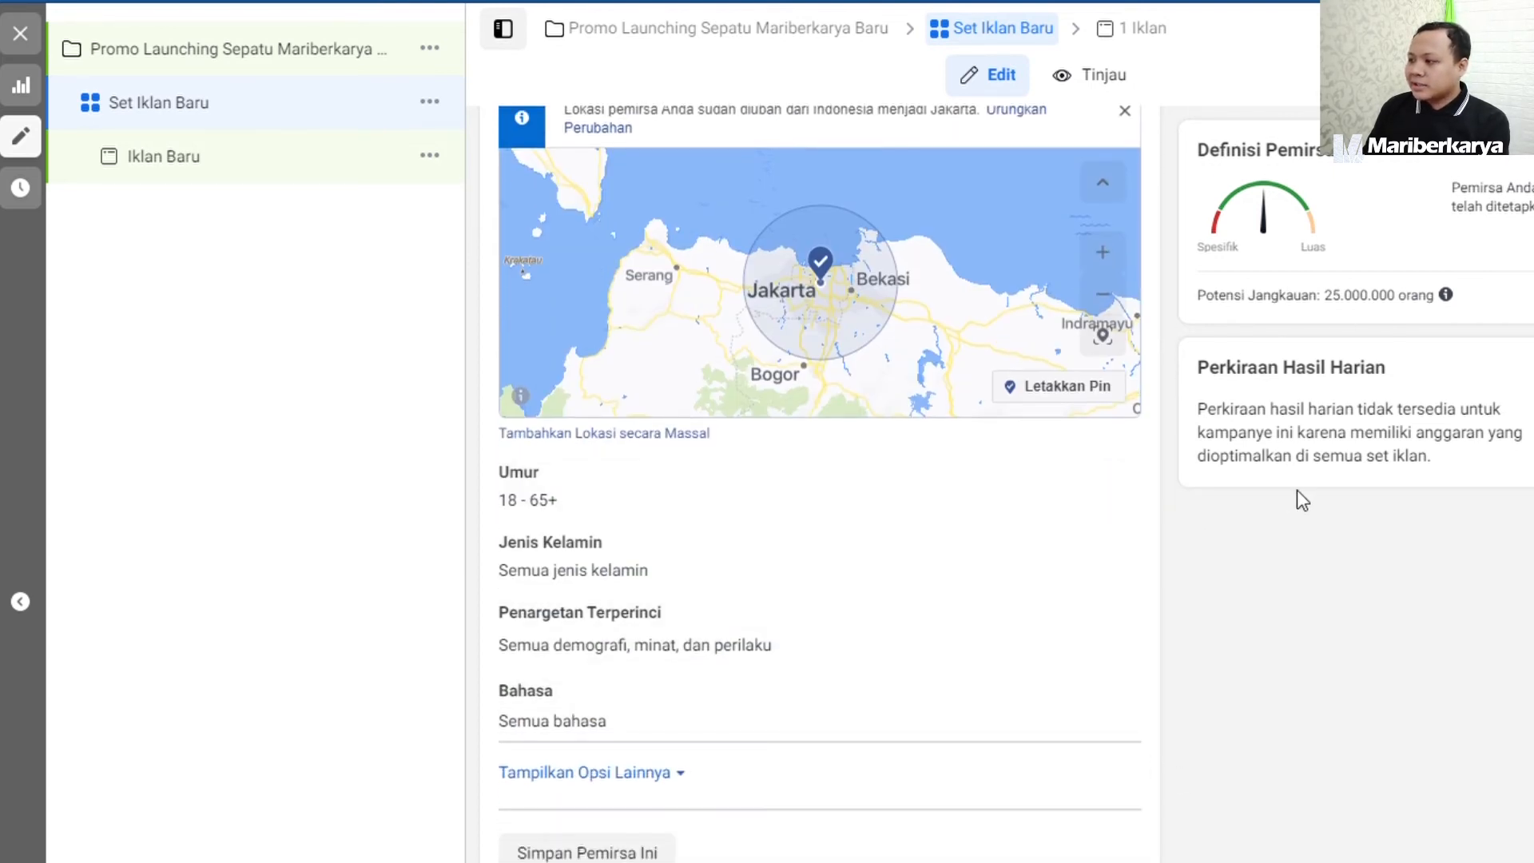
{"action": "left_click", "coordinate": [1108, 477]}
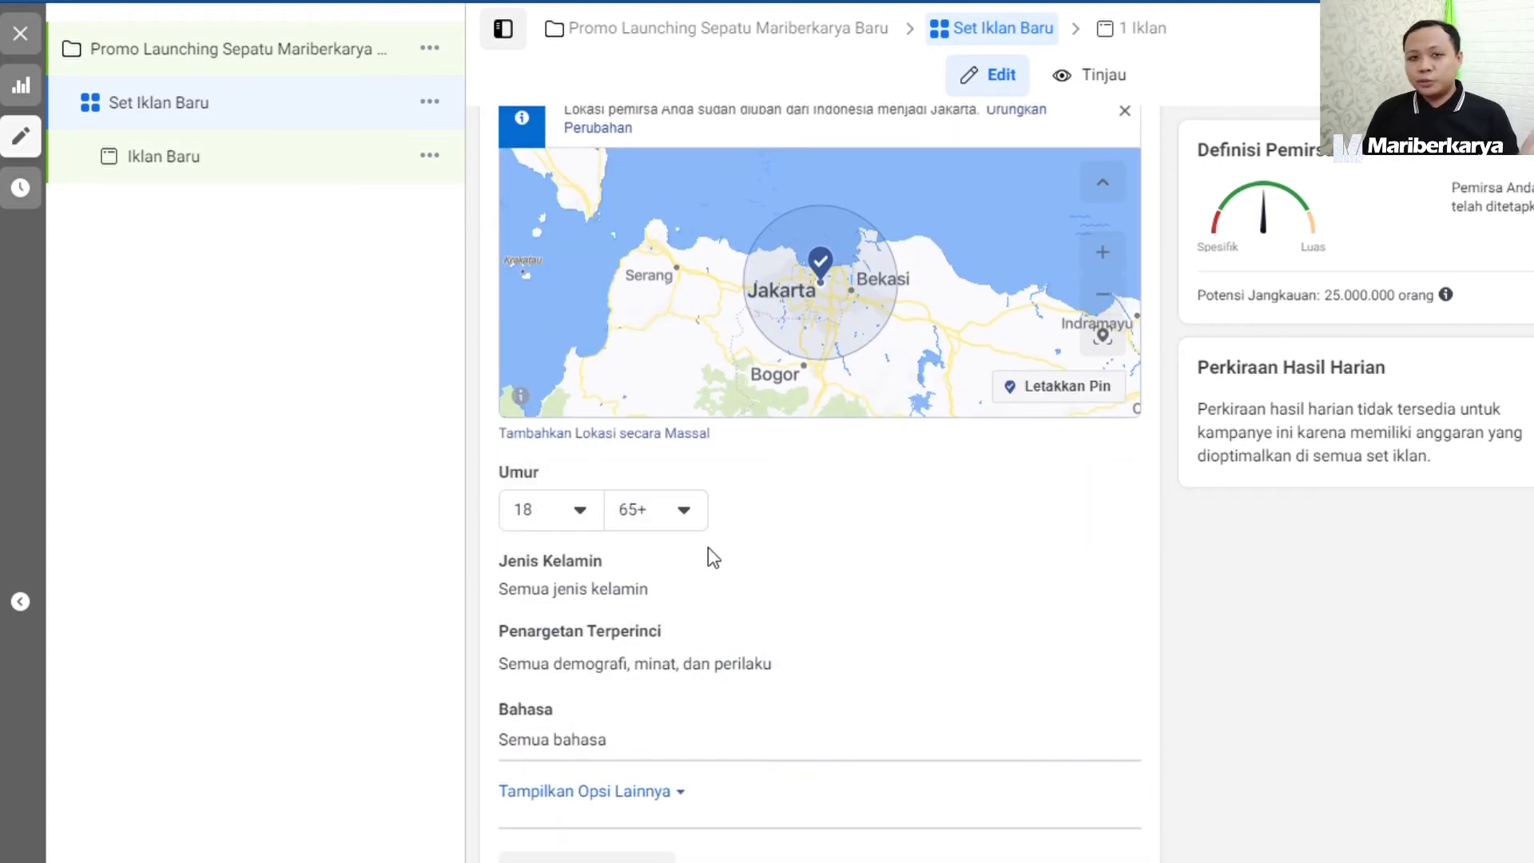
{"action": "left_click", "coordinate": [569, 516]}
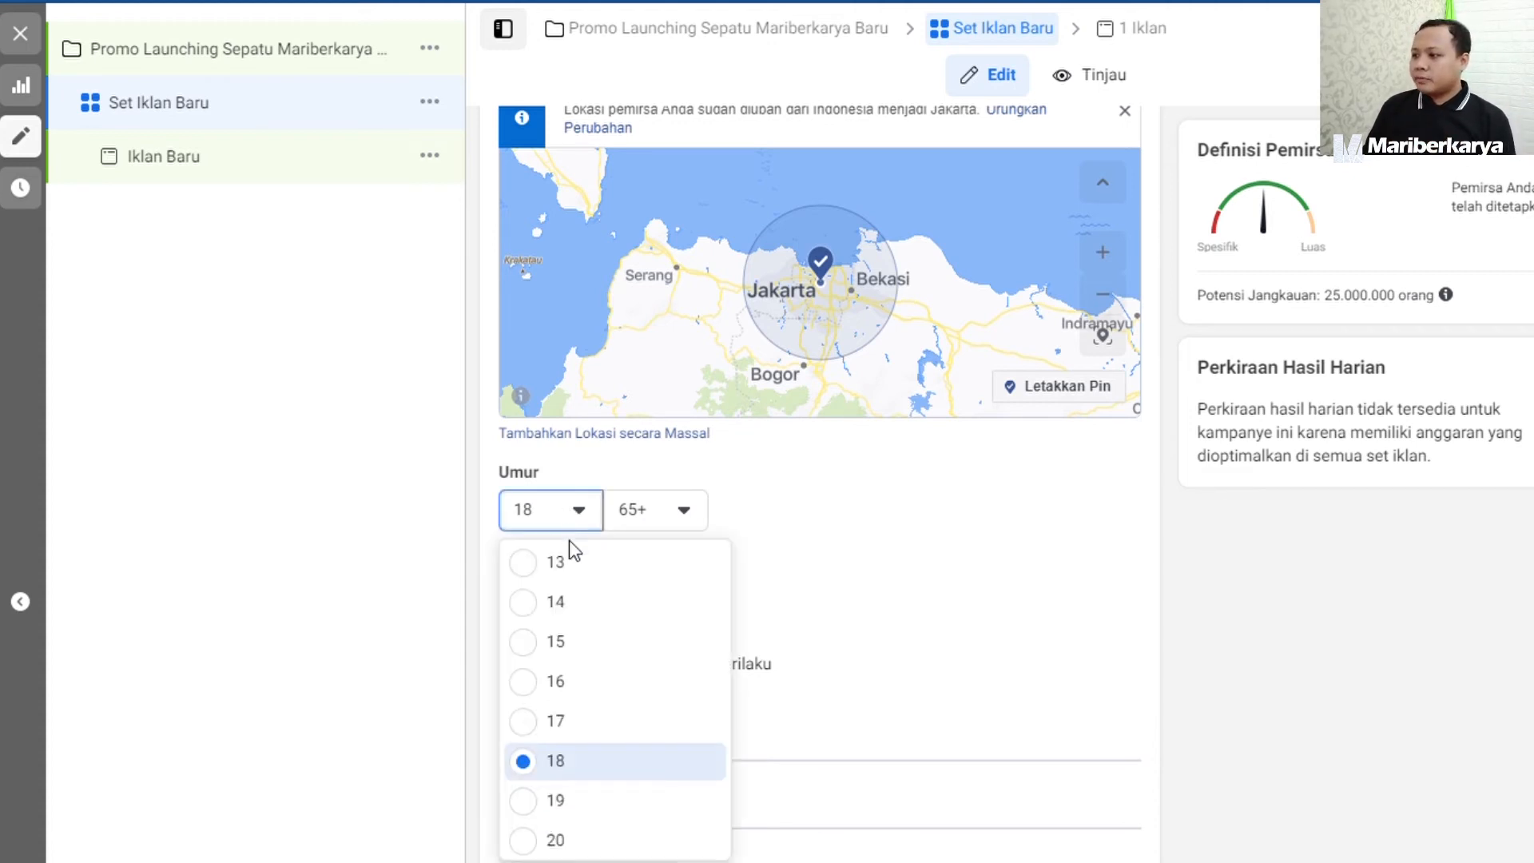
{"action": "scroll", "coordinate": [612, 792], "scroll_direction": "down", "scroll_amount": 1}
{"action": "scroll", "coordinate": [585, 689], "scroll_direction": "up", "scroll_amount": 1}
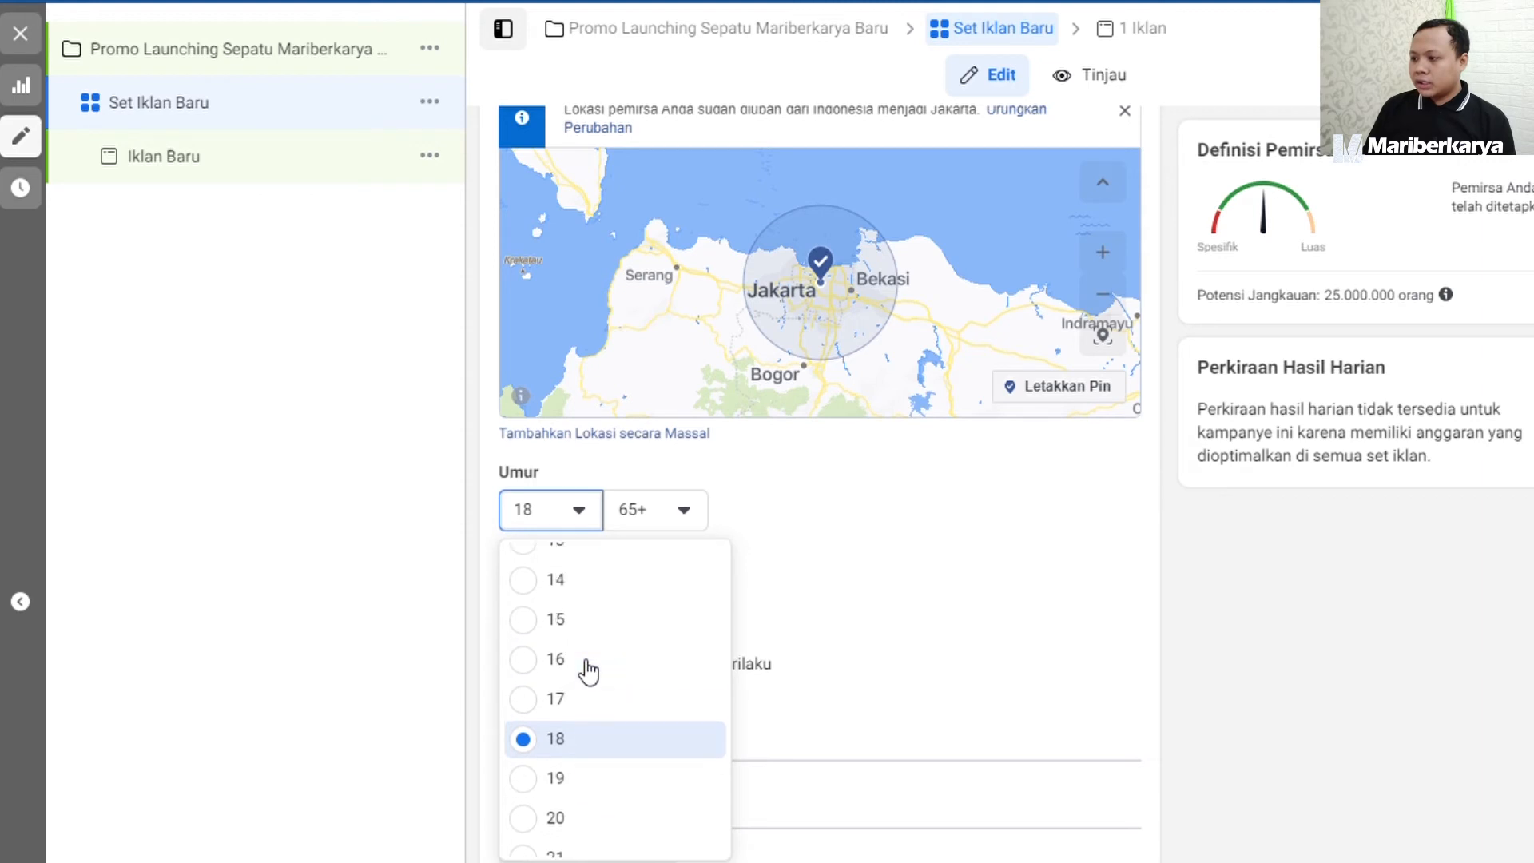
{"action": "left_click", "coordinate": [602, 736]}
{"action": "left_click", "coordinate": [665, 526]}
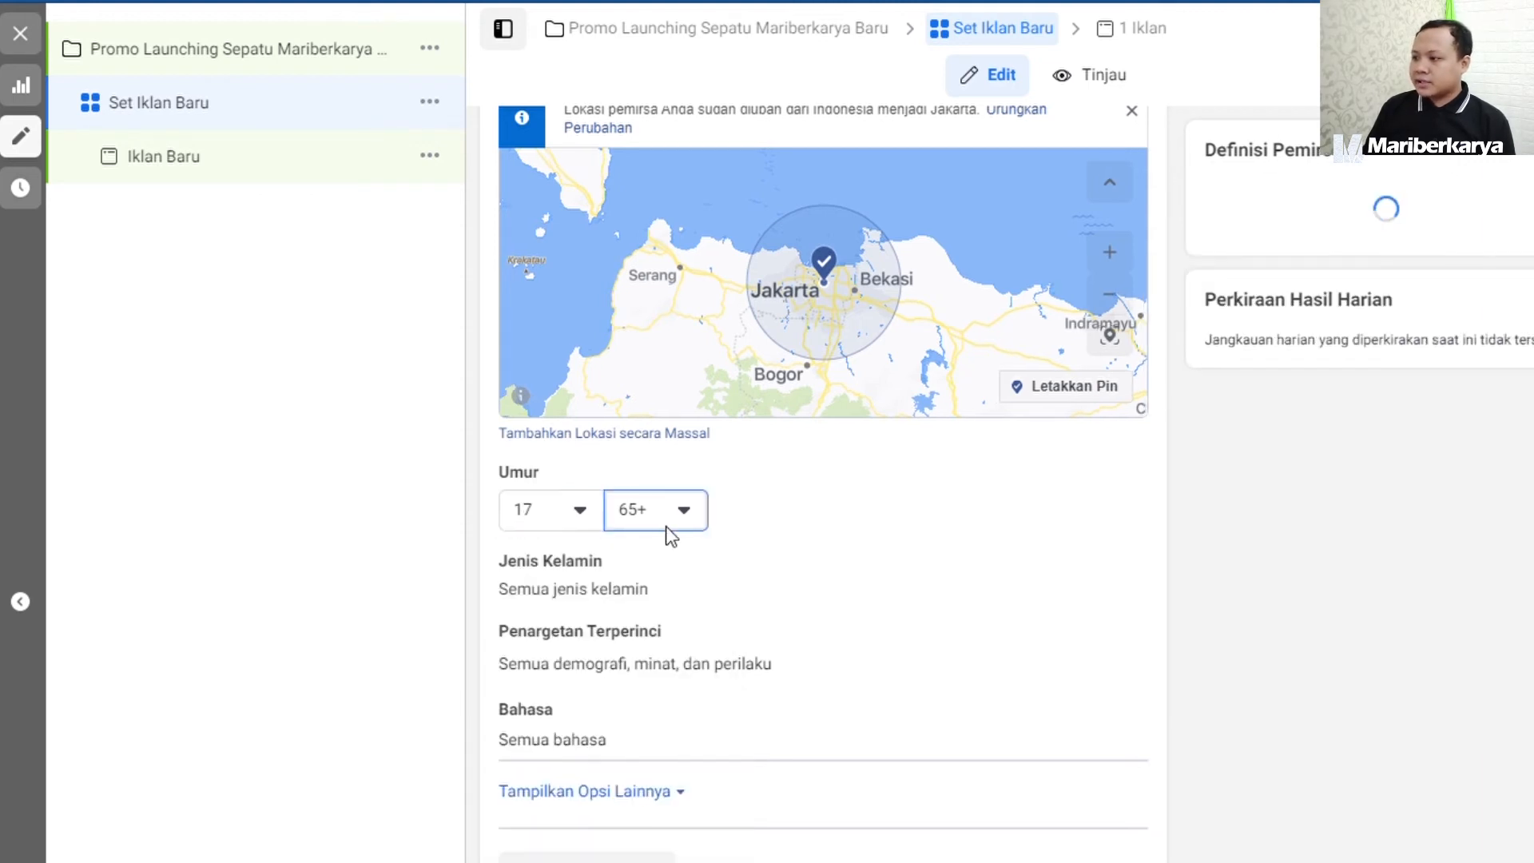
{"action": "scroll", "coordinate": [678, 714], "scroll_direction": "up", "scroll_amount": 8}
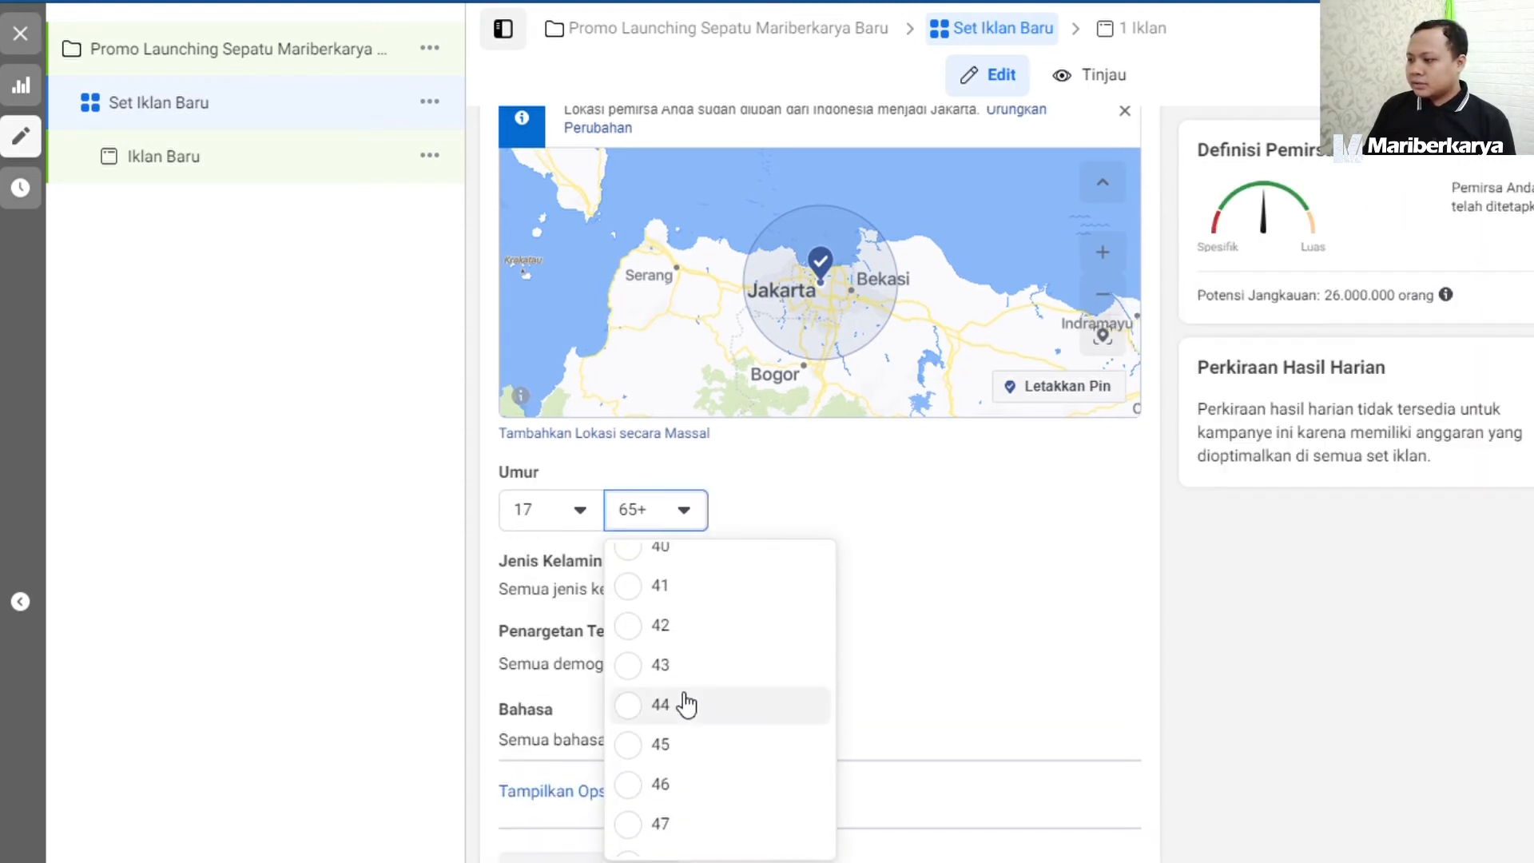
{"action": "left_click", "coordinate": [643, 584]}
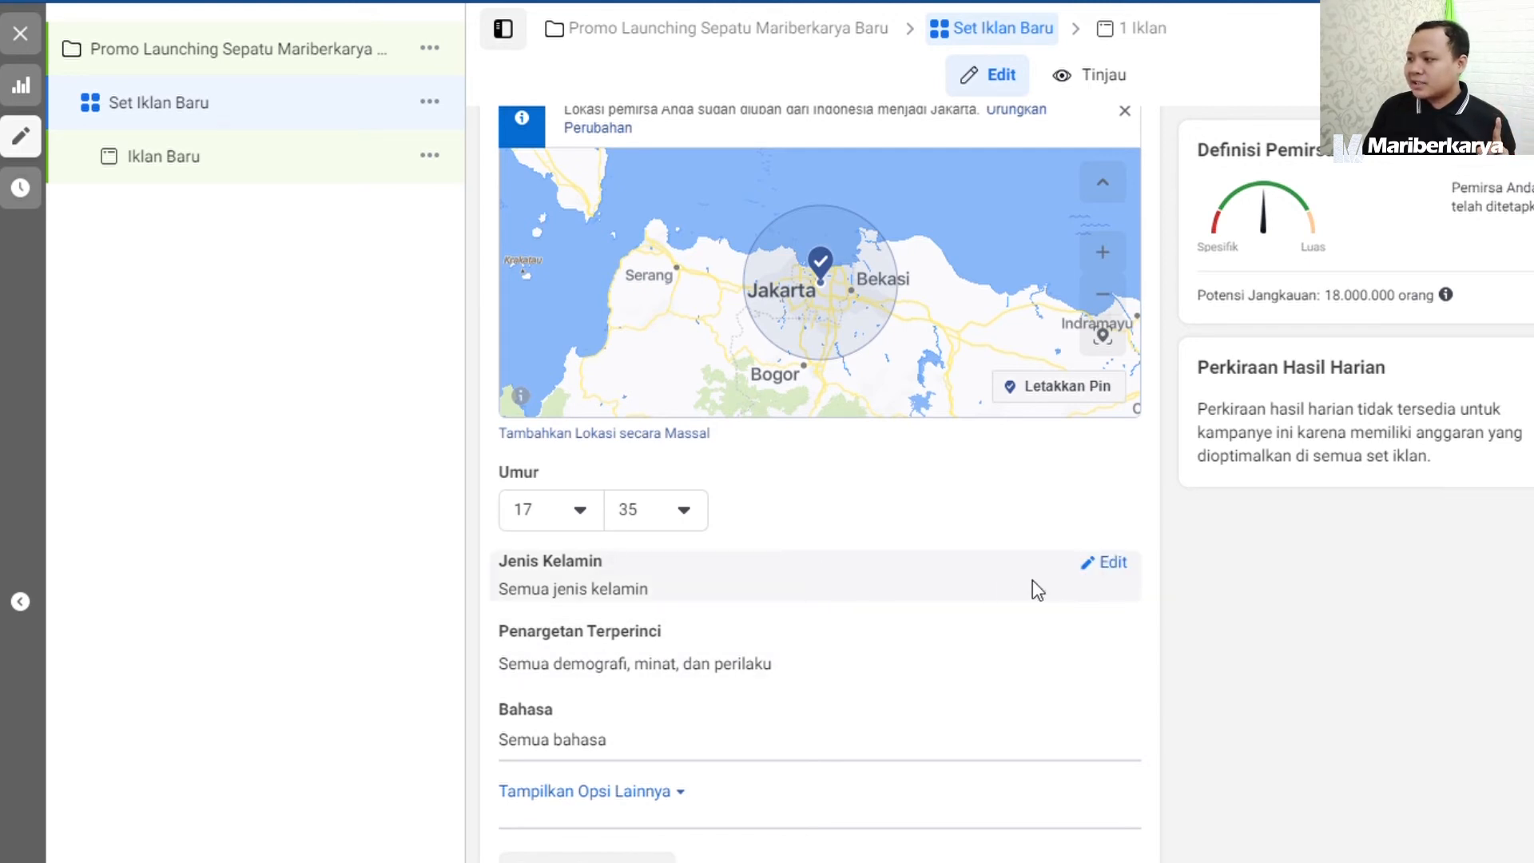
{"action": "left_click", "coordinate": [1120, 570]}
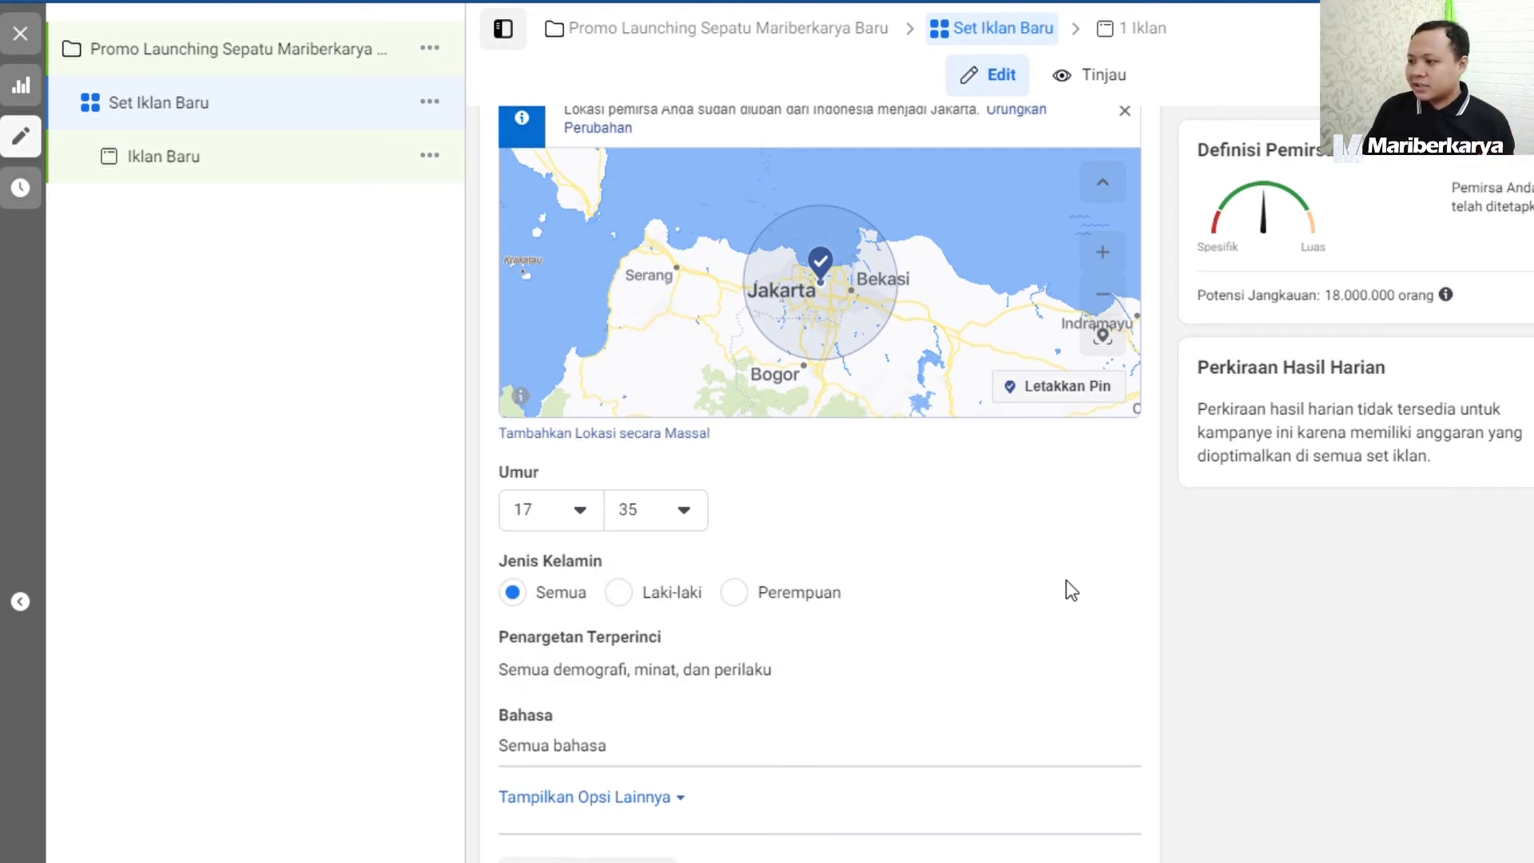
{"action": "left_click", "coordinate": [620, 593]}
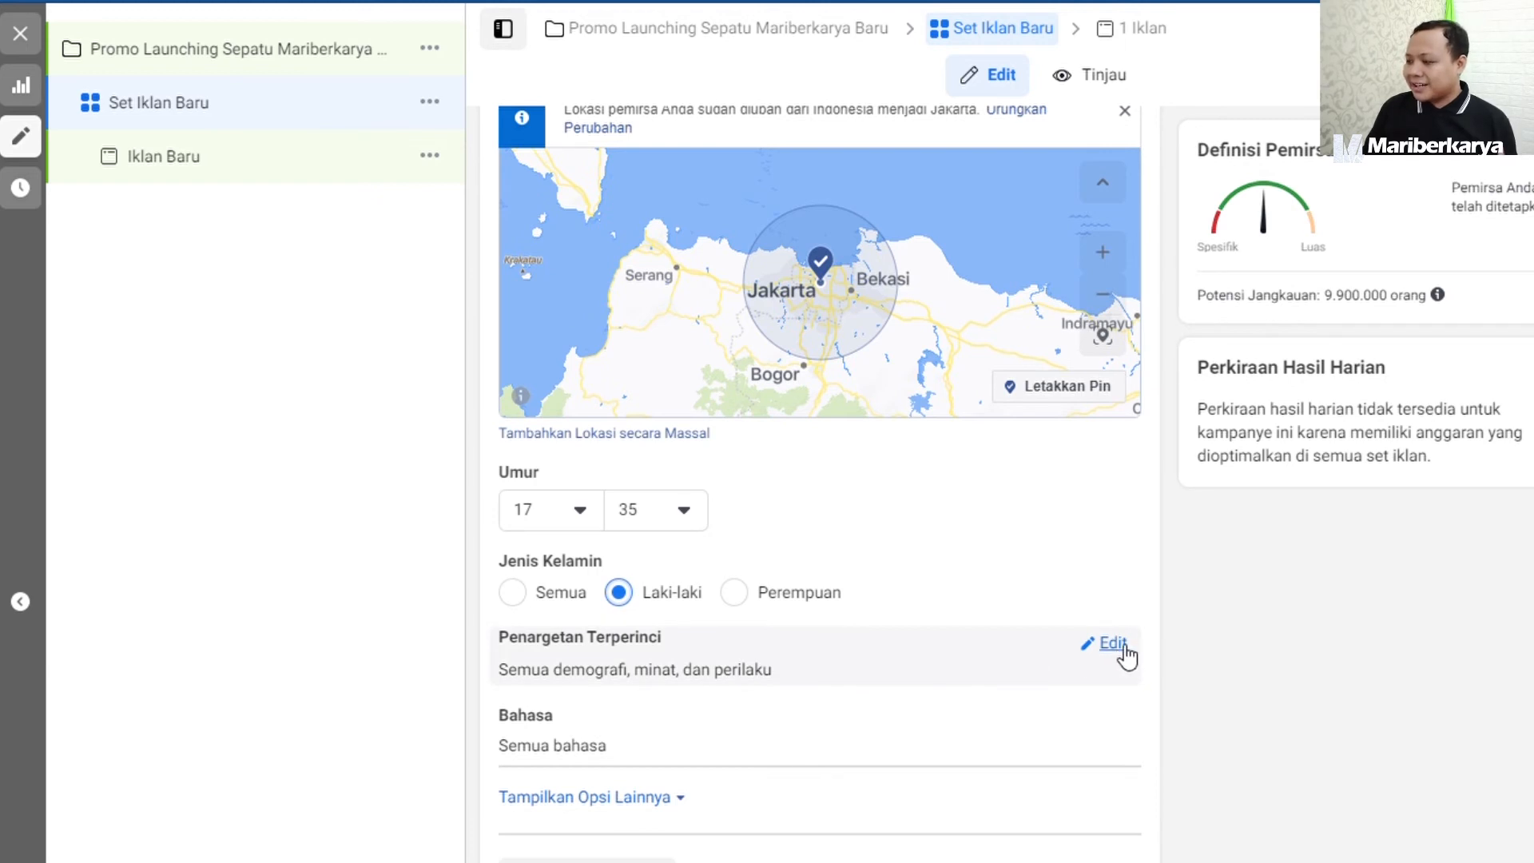
Add the interest Sepatu to the audience's detailed targeting (Penargetan Terperinci) by searching for "sepatu".
{"action": "left_click", "coordinate": [1113, 645]}
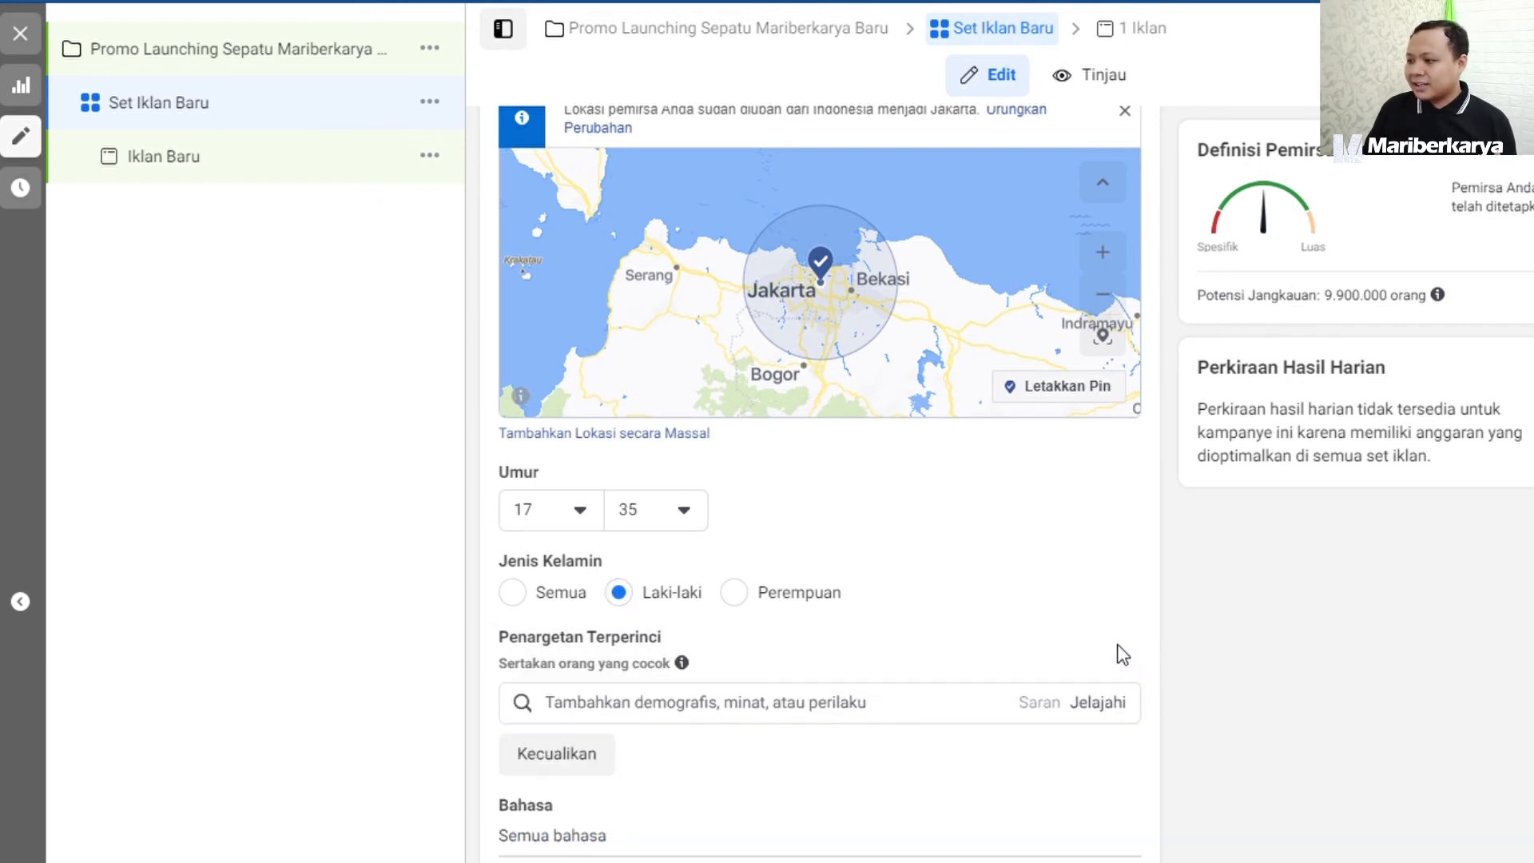
{"action": "left_click", "coordinate": [828, 717]}
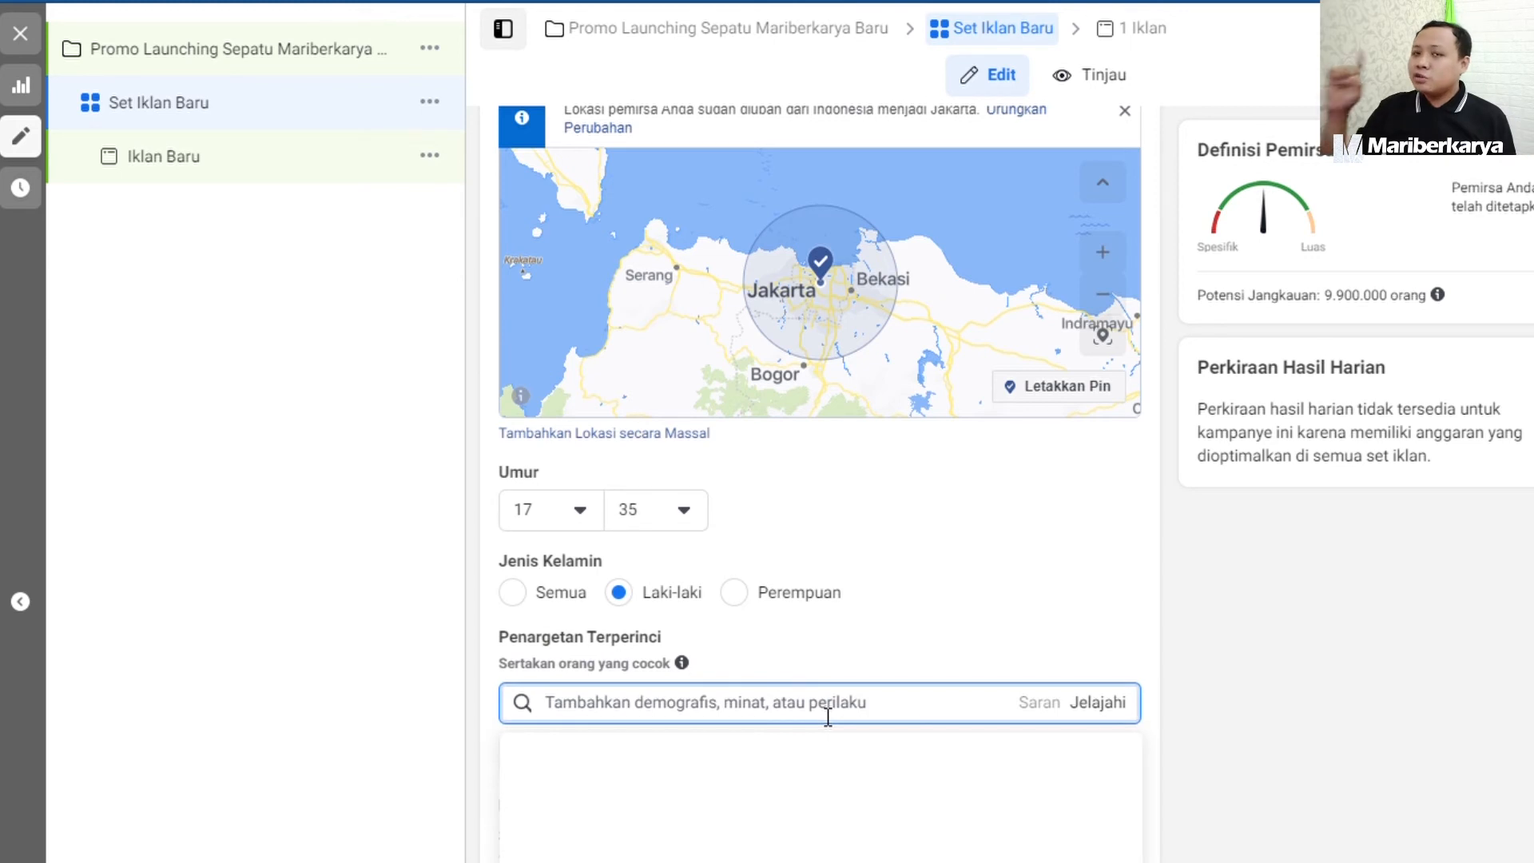
{"action": "type", "text": "s"}
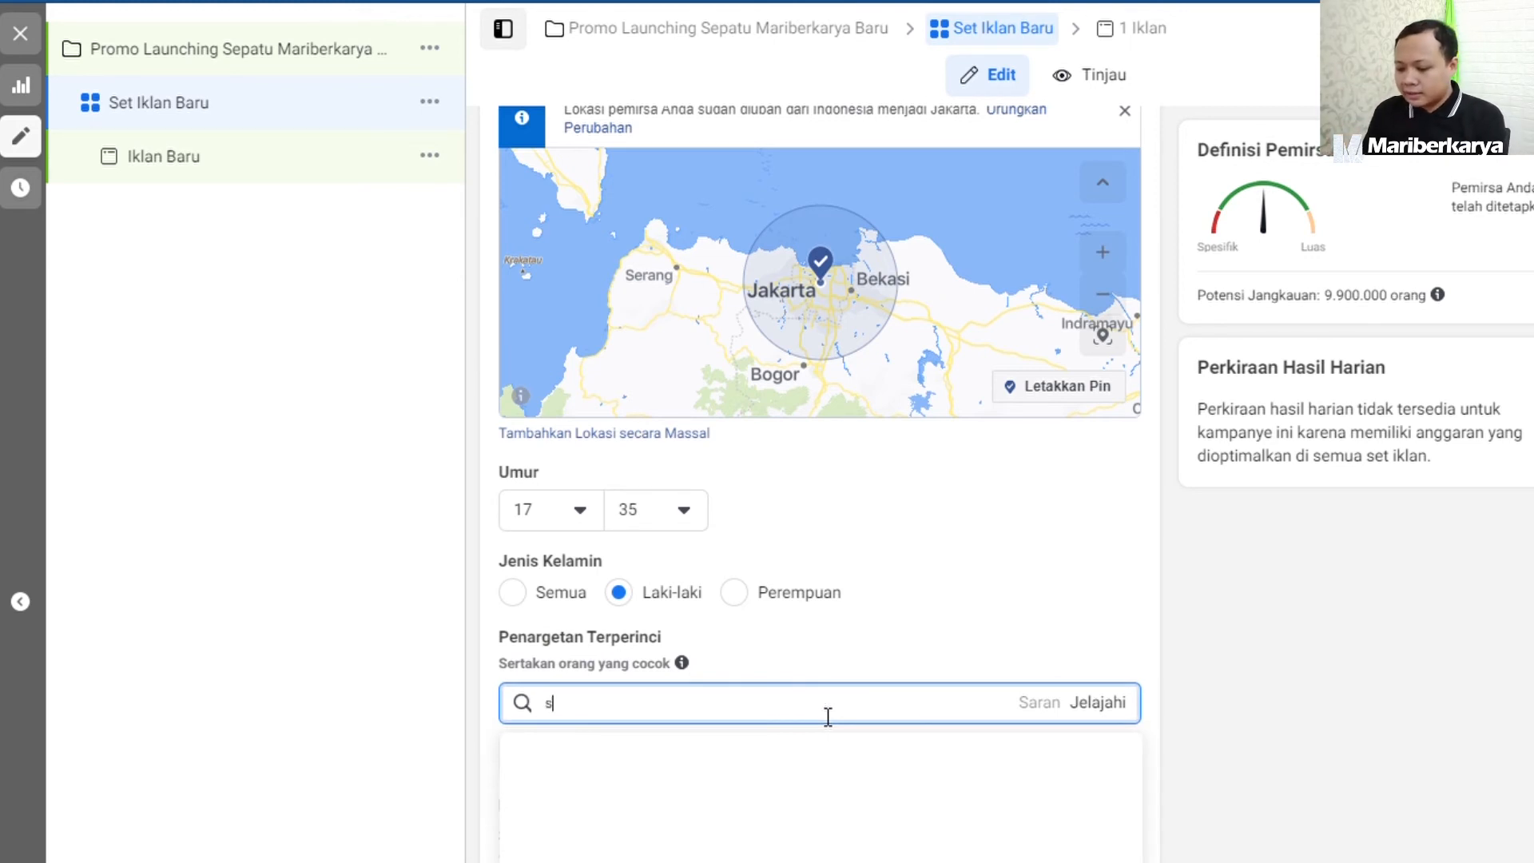
{"action": "type", "text": "epatu"}
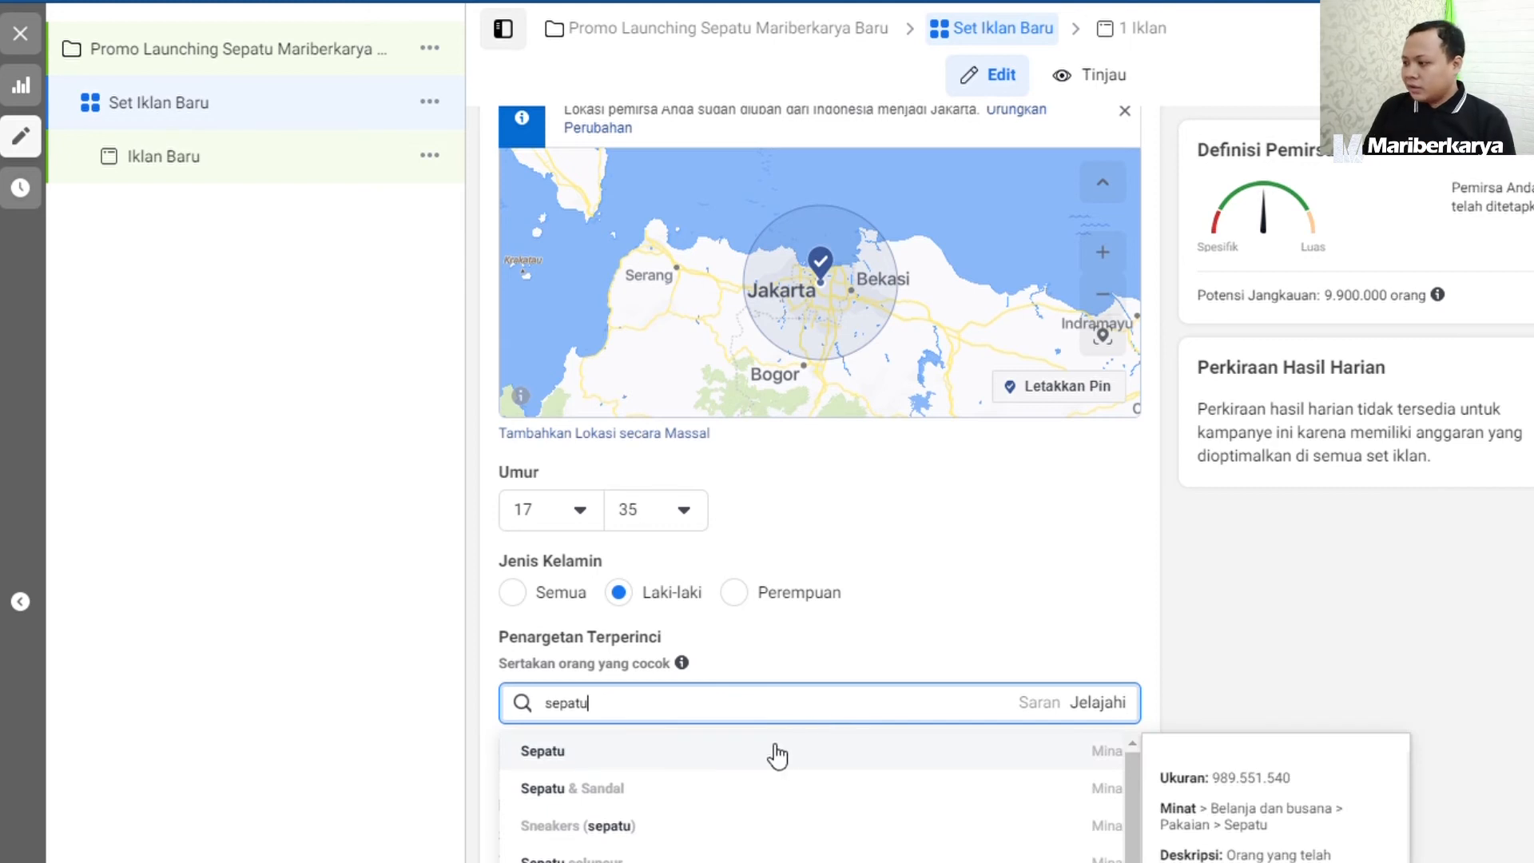
{"action": "left_click", "coordinate": [777, 754]}
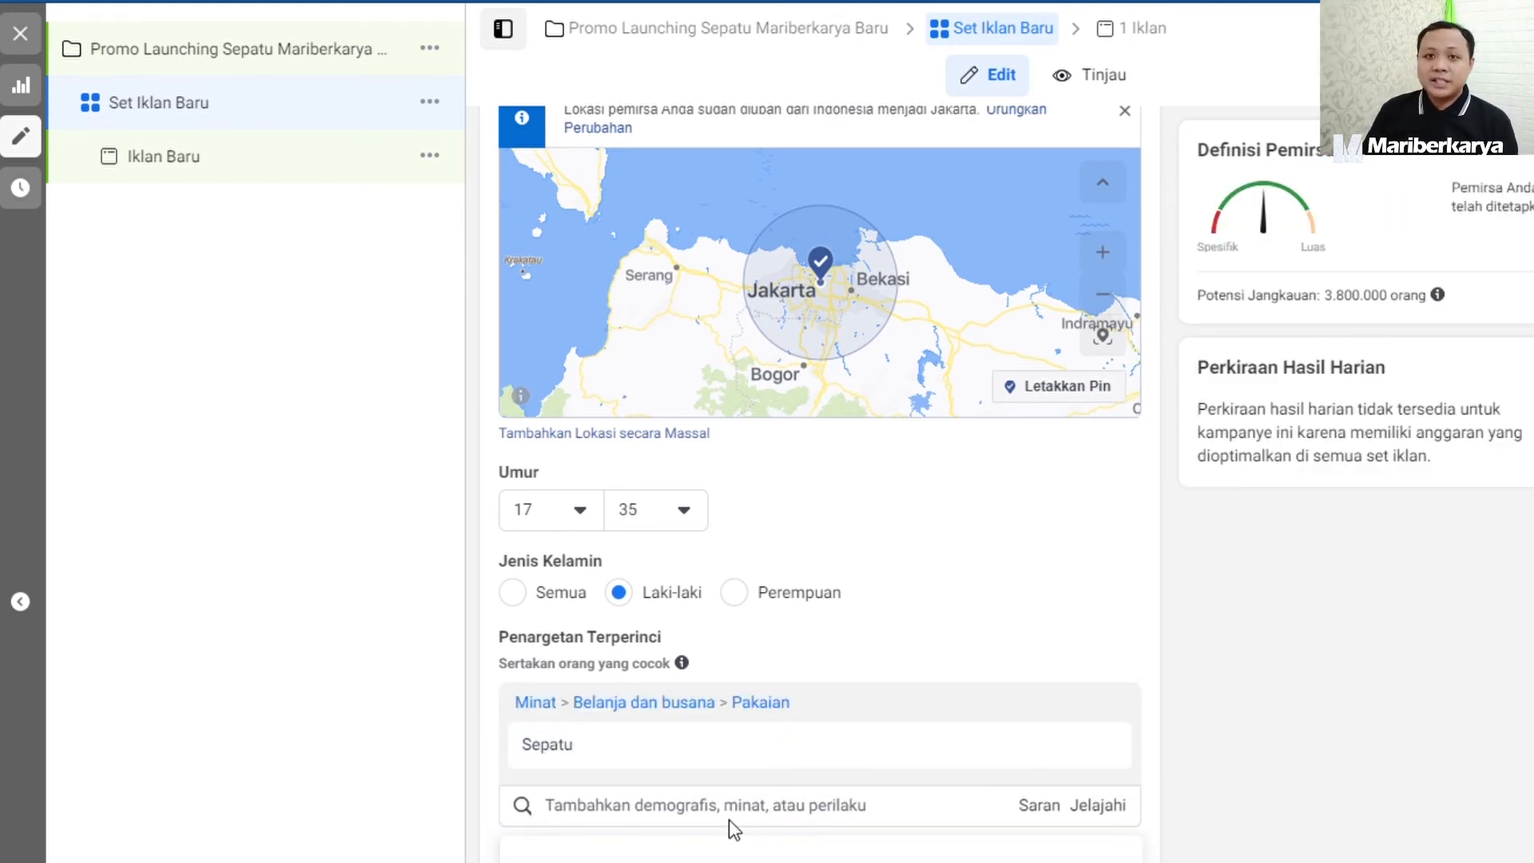
Search detailed targeting for "mahasiswa", replace that search with "univer" and add the interest Universitas.
{"action": "type", "text": "mahasiswa"}
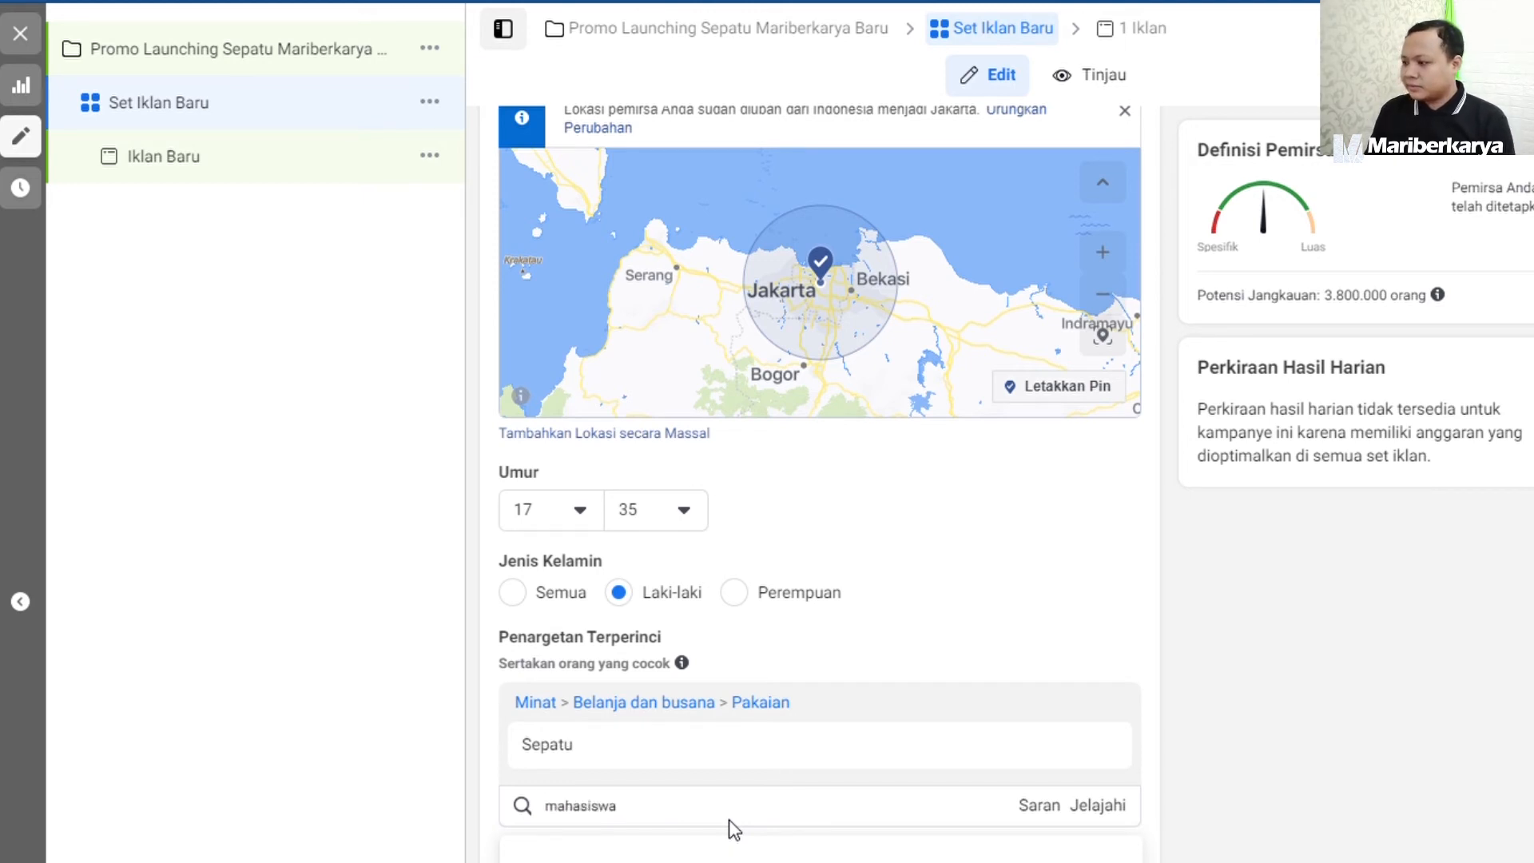
{"action": "scroll", "coordinate": [1008, 768], "scroll_direction": "down", "scroll_amount": 2}
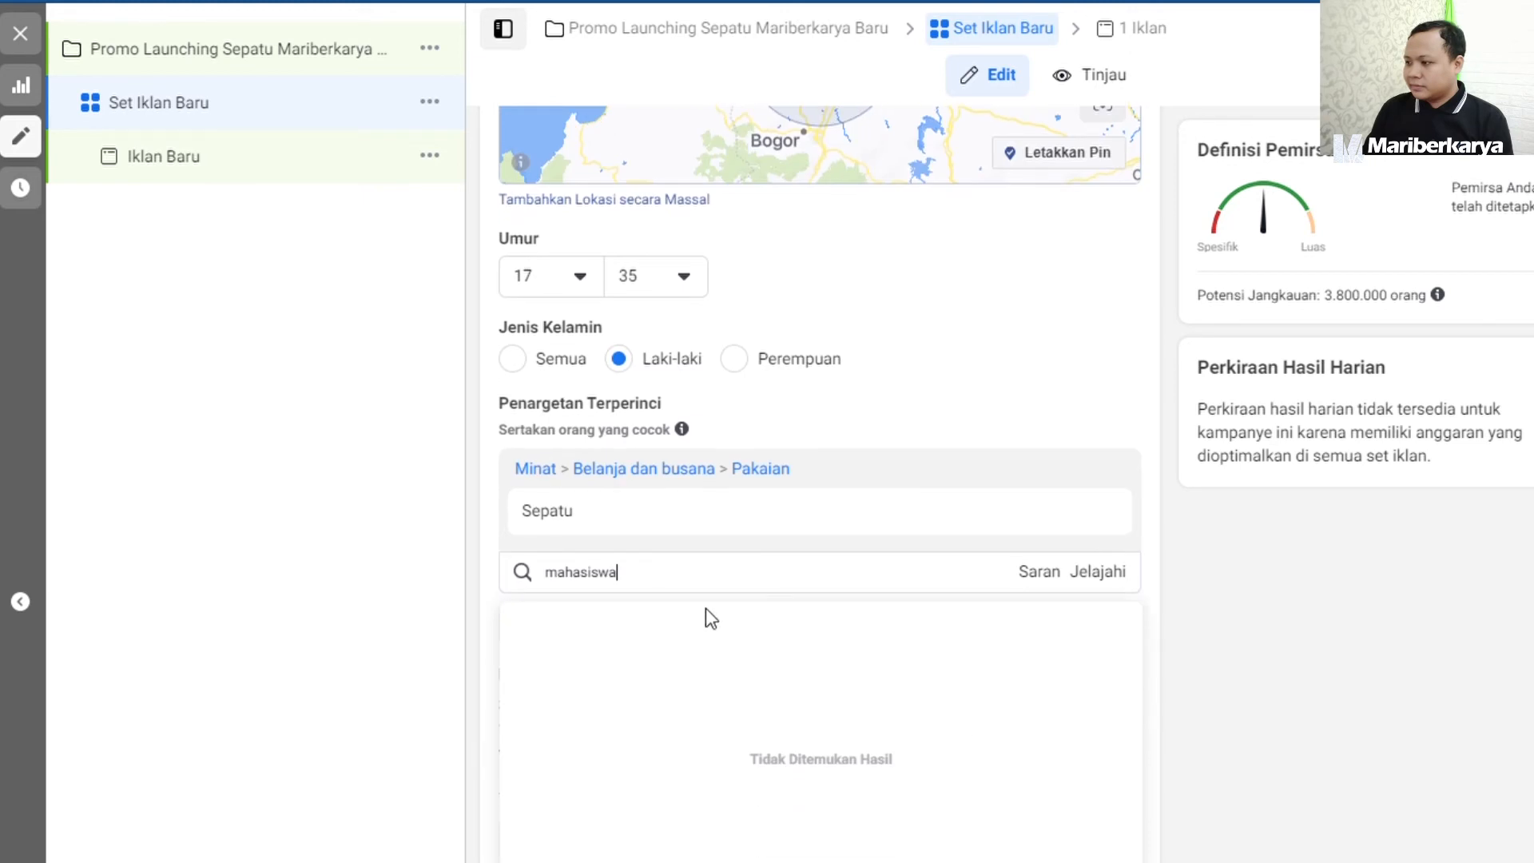
{"action": "left_click_drag", "start_coordinate": [685, 585], "coordinate": [533, 566]}
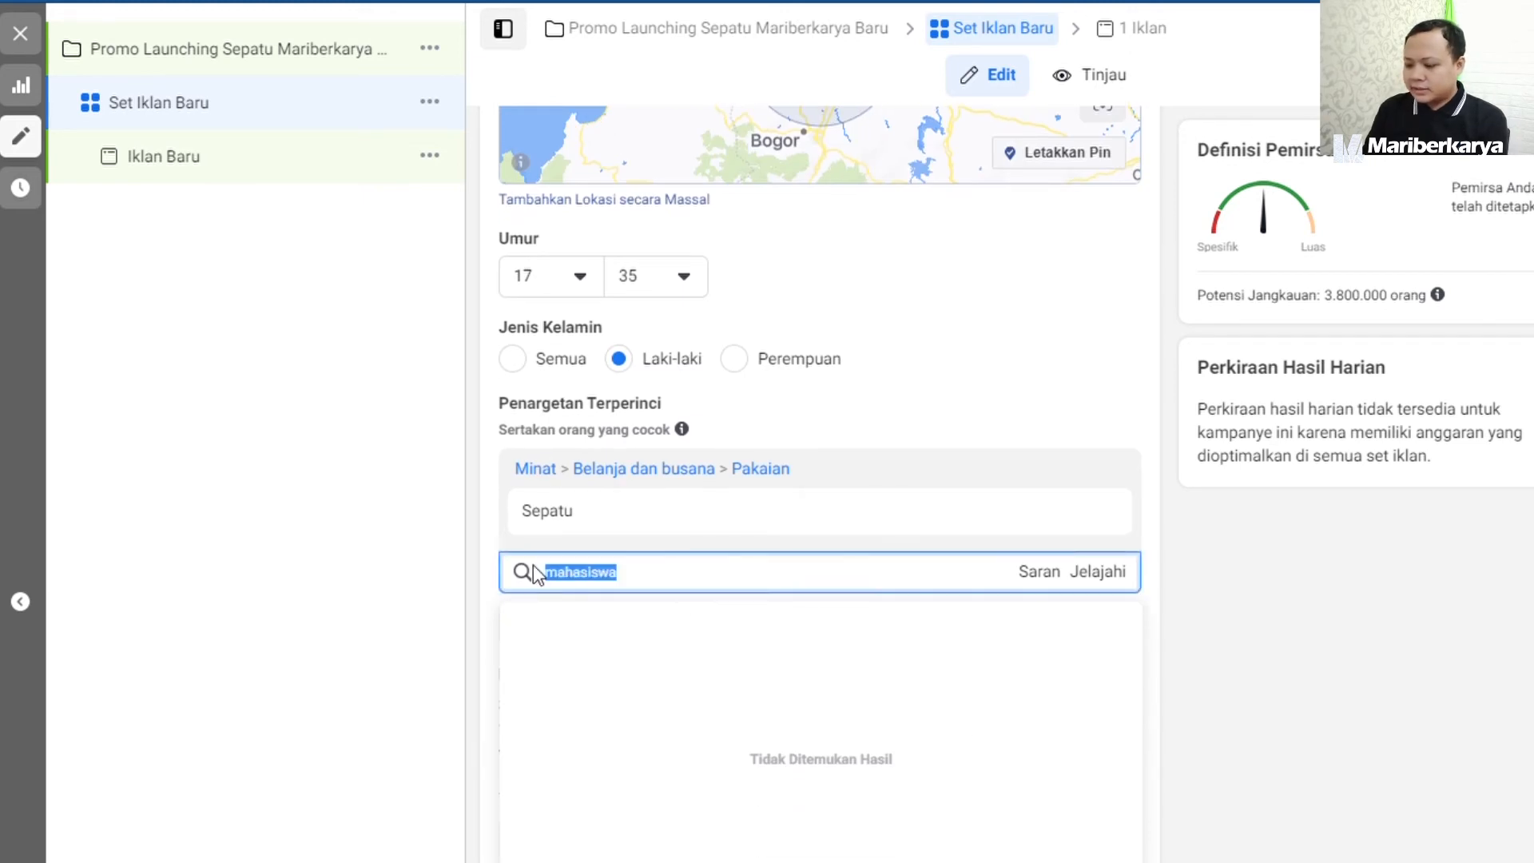
{"action": "type", "text": "uni"}
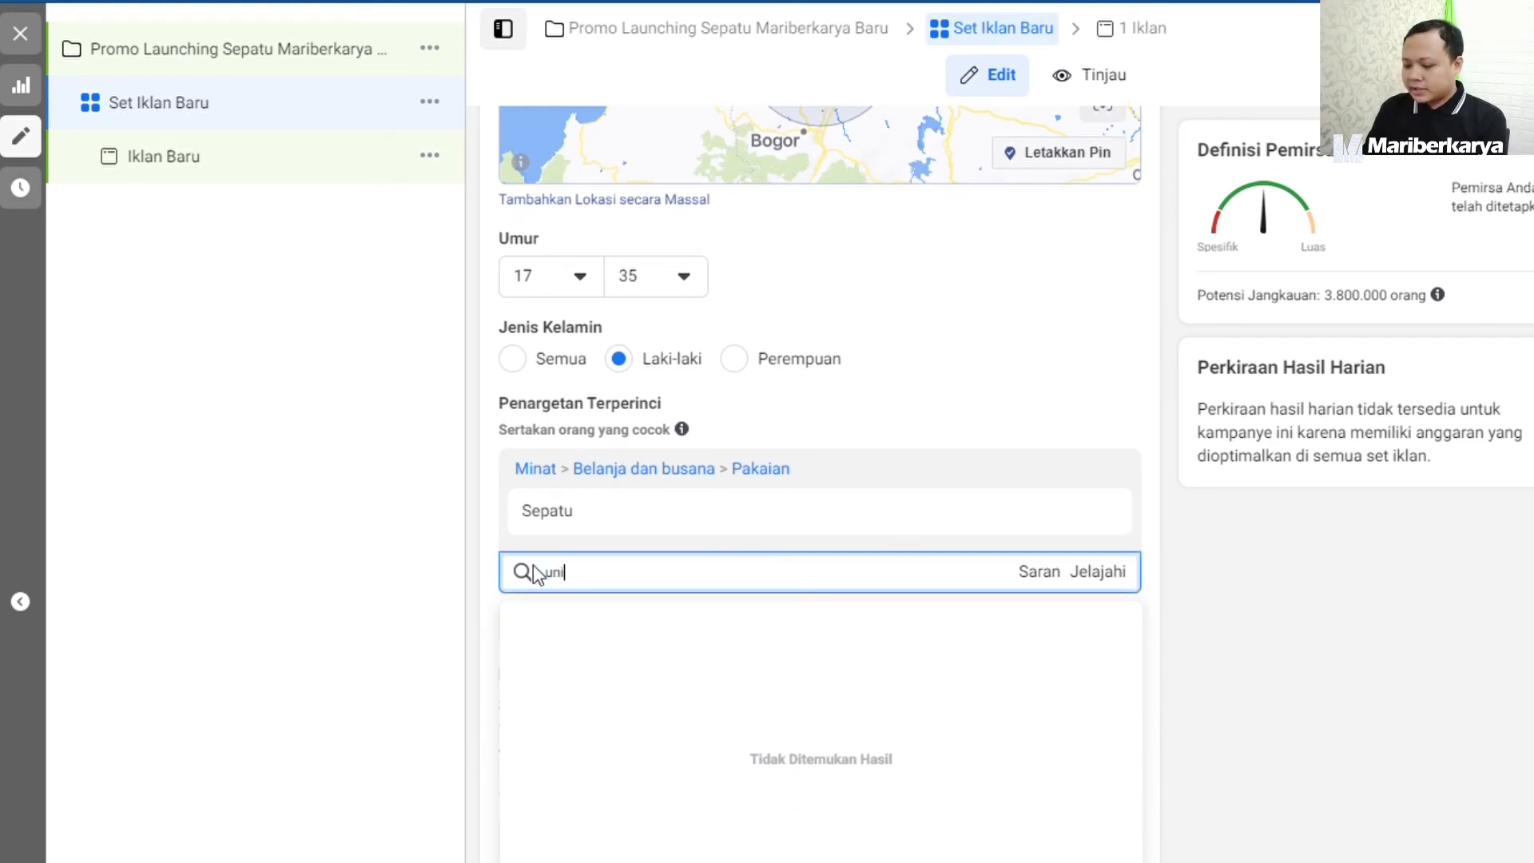
{"action": "type", "text": "ver"}
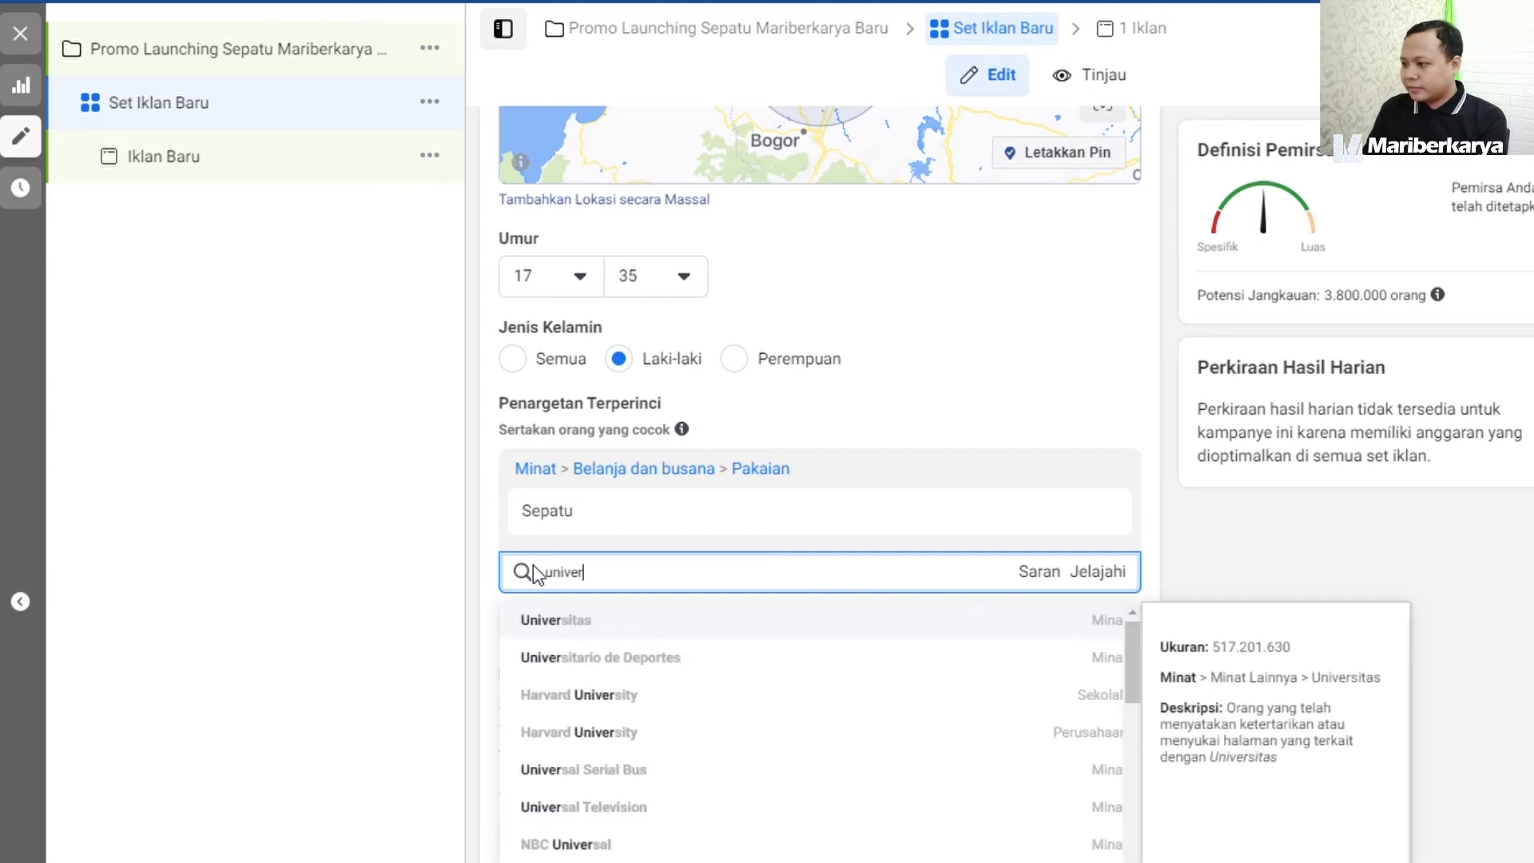
{"action": "left_click", "coordinate": [598, 619]}
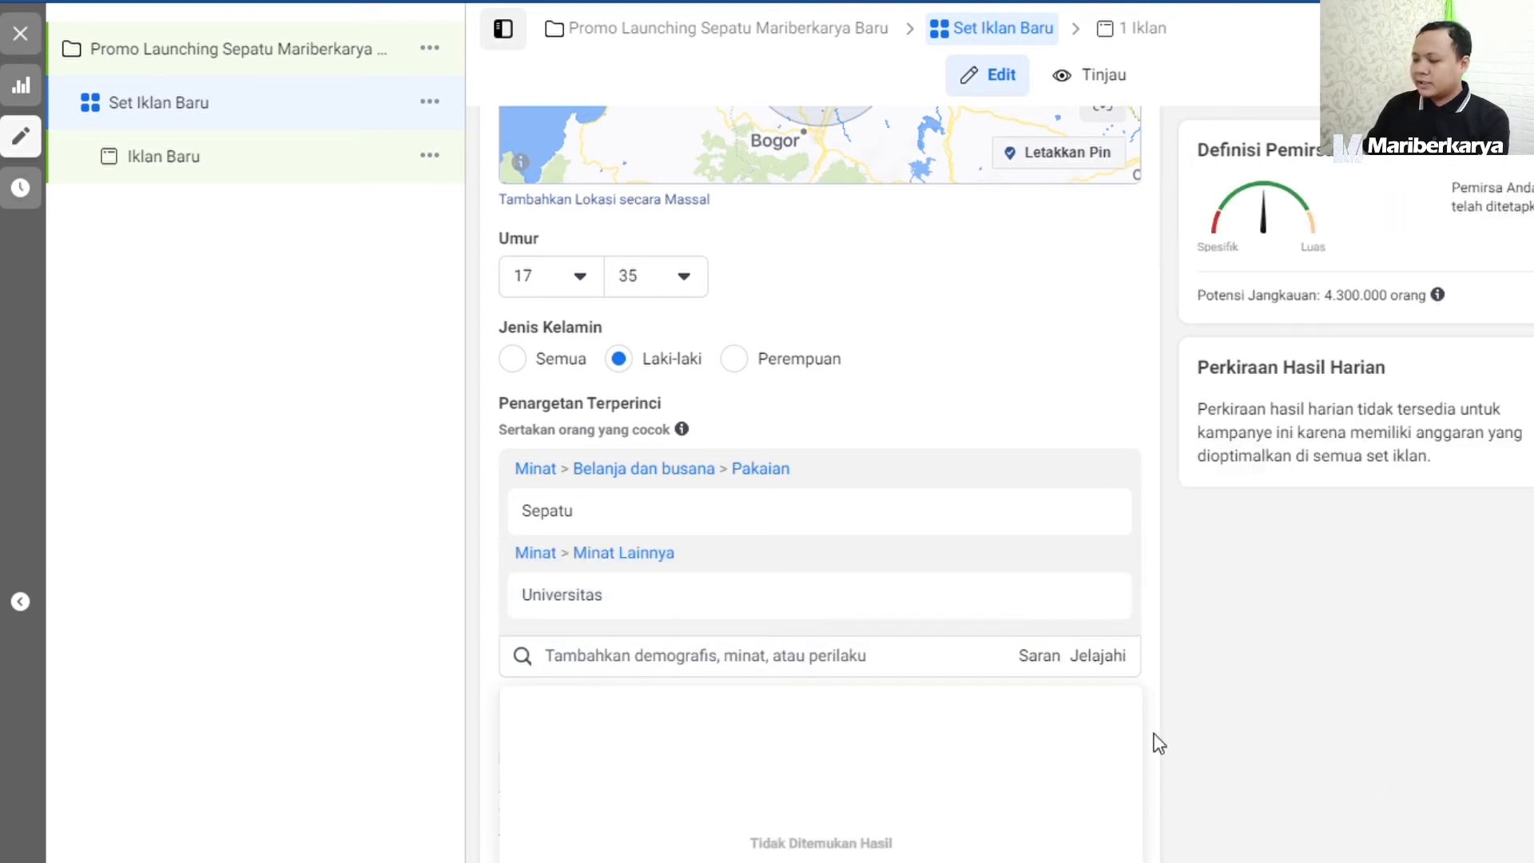
{"action": "left_click", "coordinate": [1445, 758]}
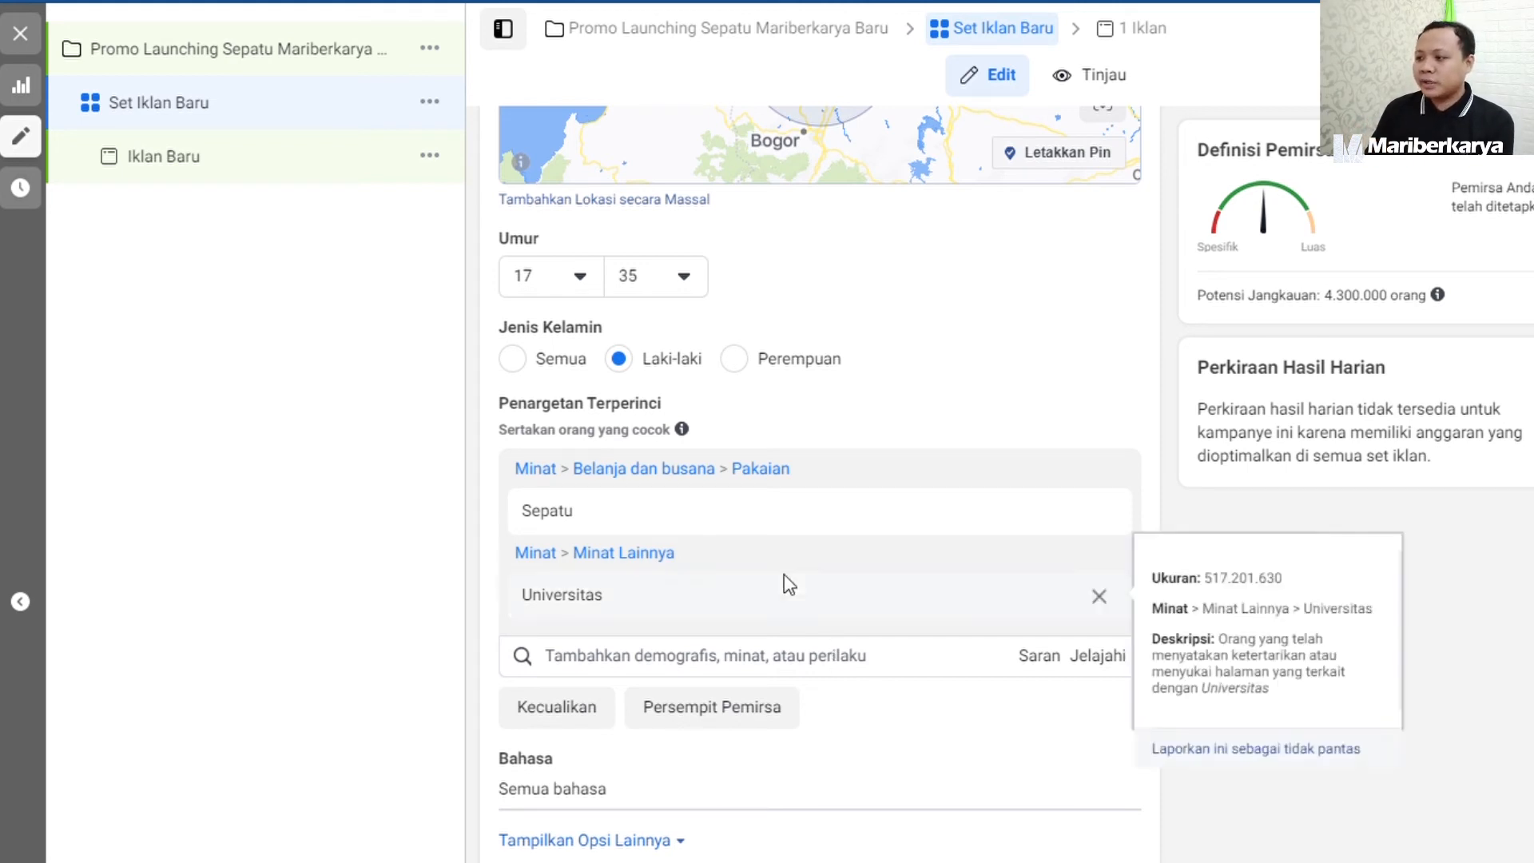
Switch the ad set to Penempatan Manual and exclude the Facebook and Audience Network platforms, leaving only Instagram.
{"action": "scroll", "coordinate": [755, 586], "scroll_direction": "down", "scroll_amount": 5}
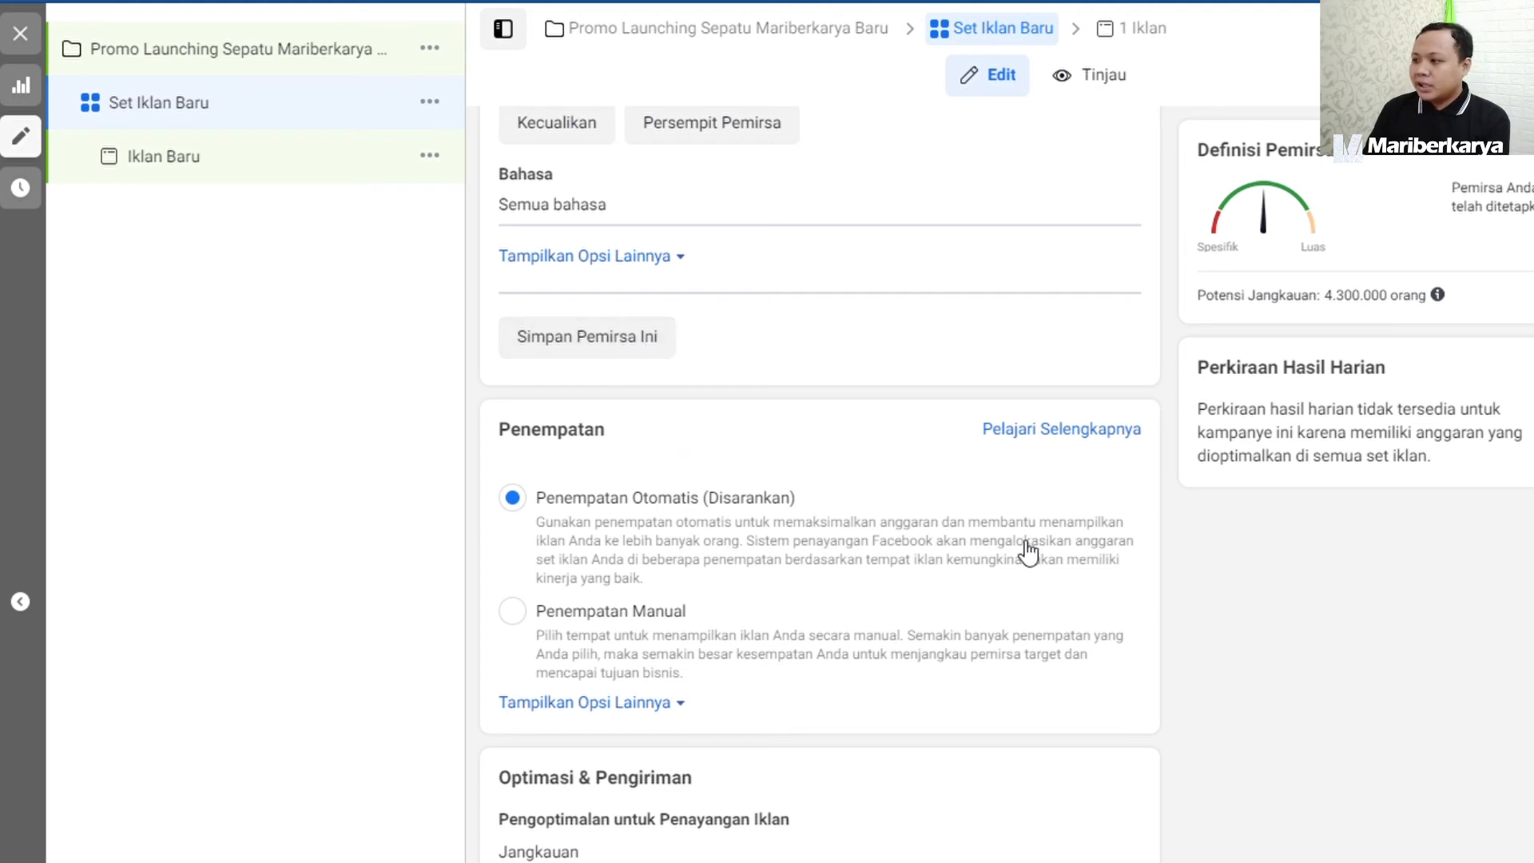
{"action": "scroll", "coordinate": [1028, 550], "scroll_direction": "down", "scroll_amount": 1}
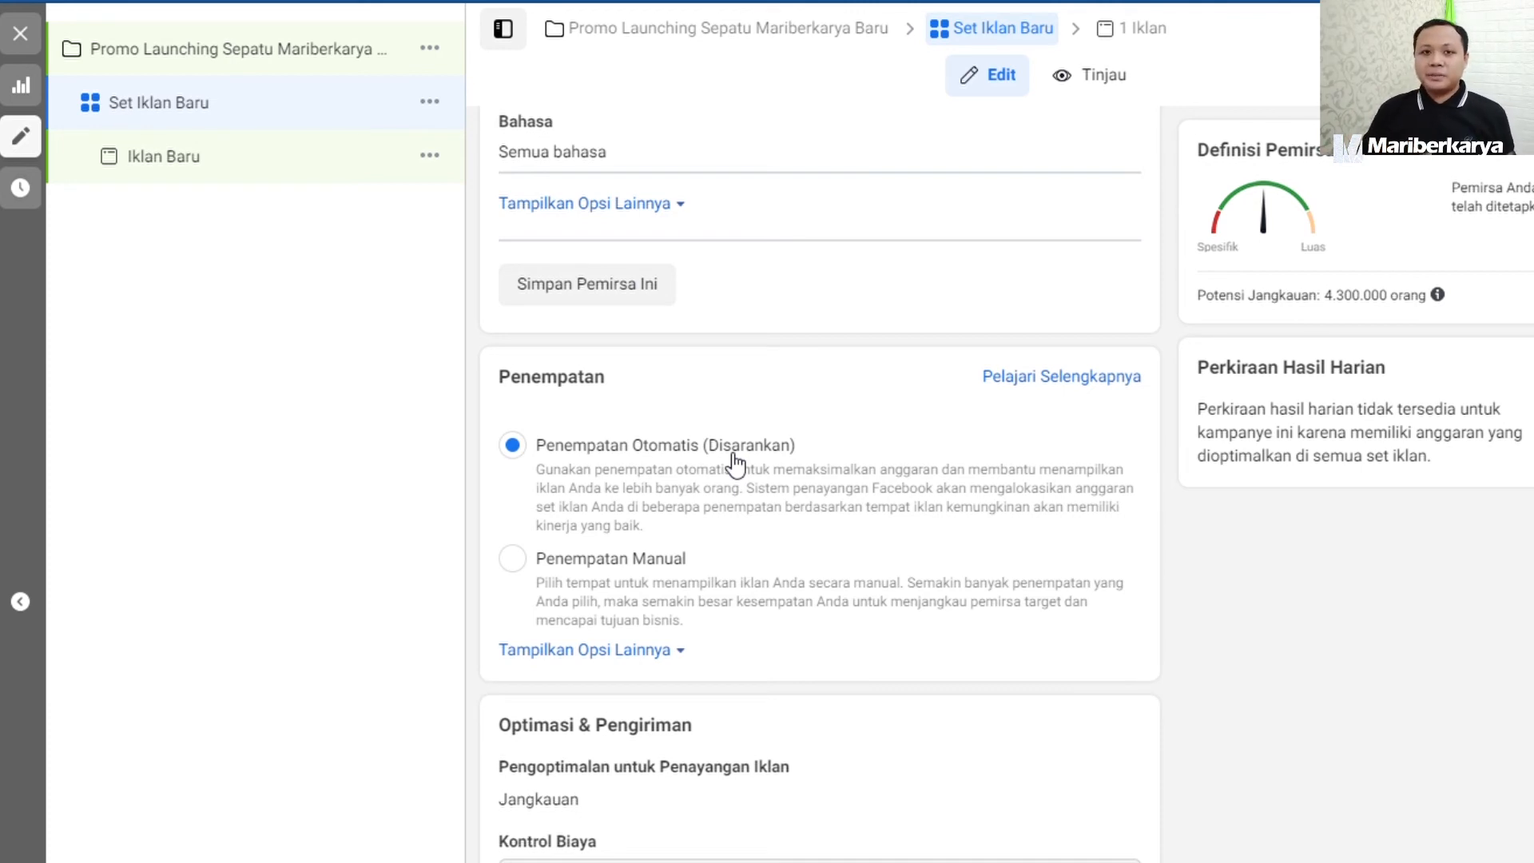
{"action": "left_click", "coordinate": [621, 566]}
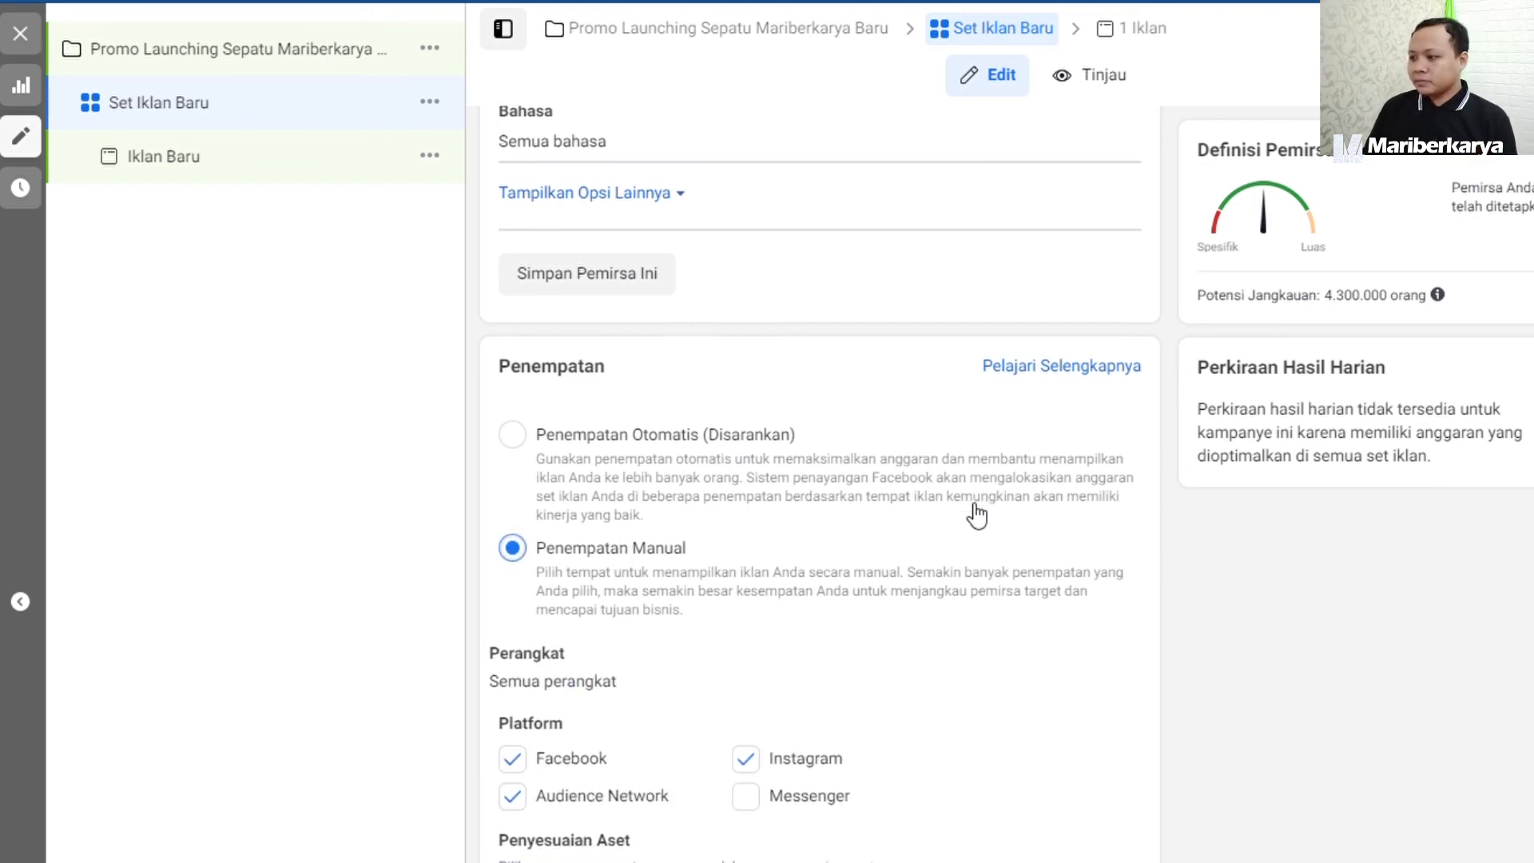
{"action": "scroll", "coordinate": [975, 511], "scroll_direction": "down", "scroll_amount": 5}
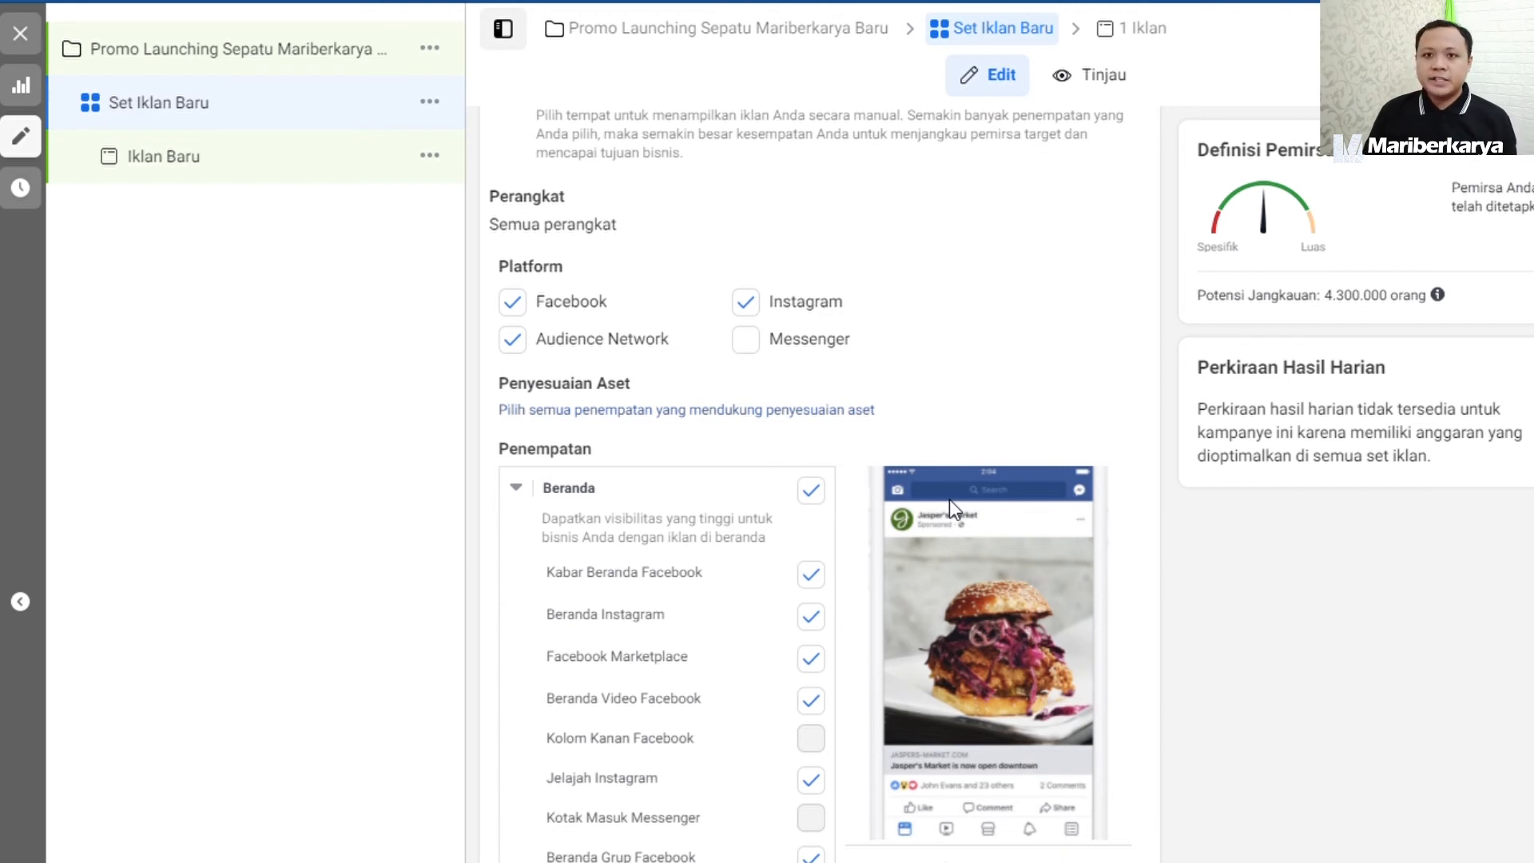
{"action": "left_click", "coordinate": [532, 308]}
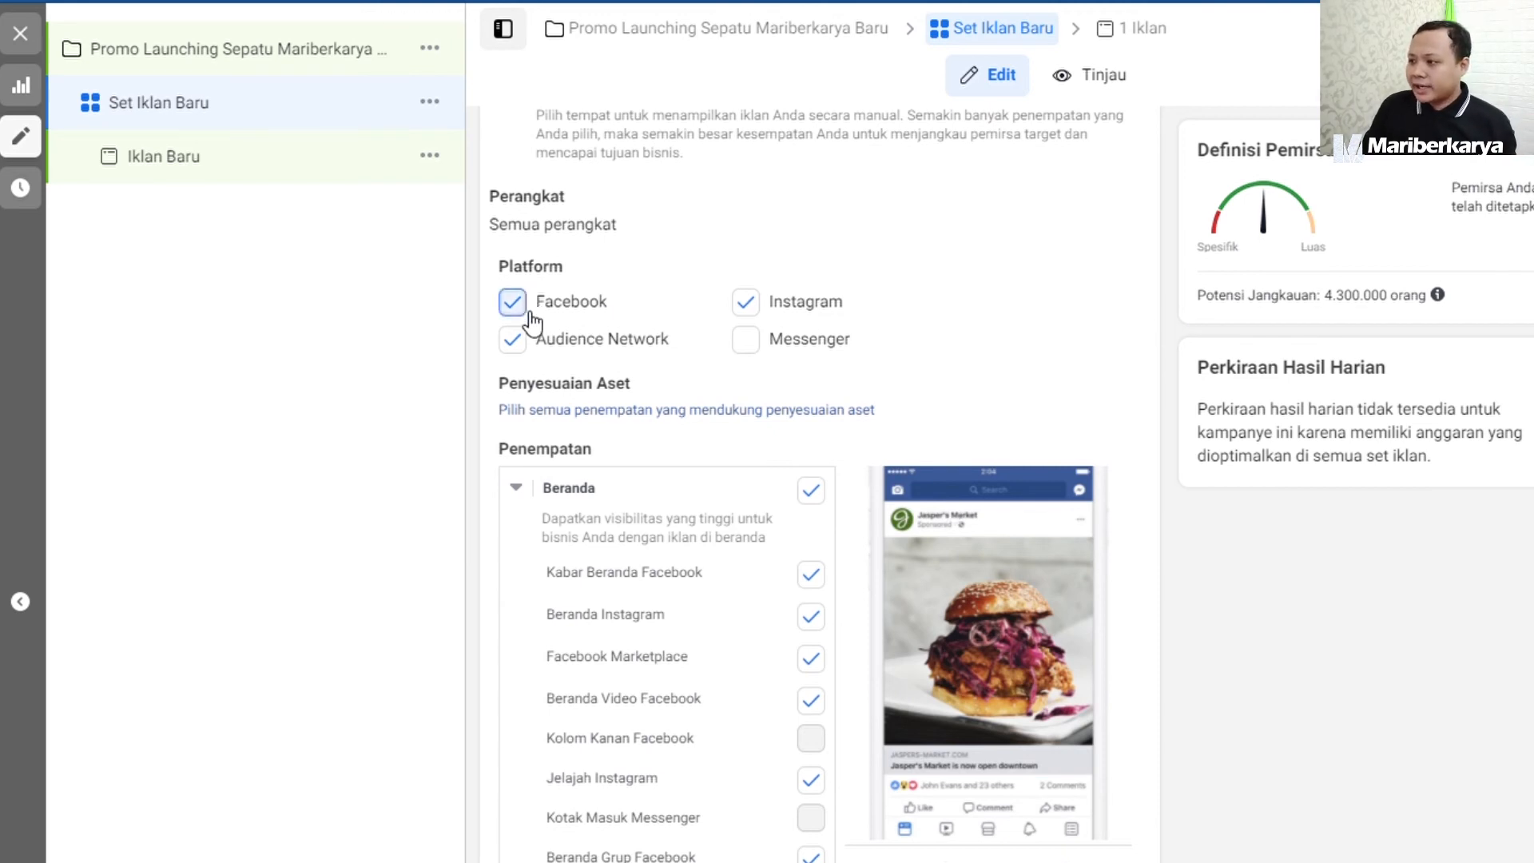
{"action": "left_click", "coordinate": [529, 342]}
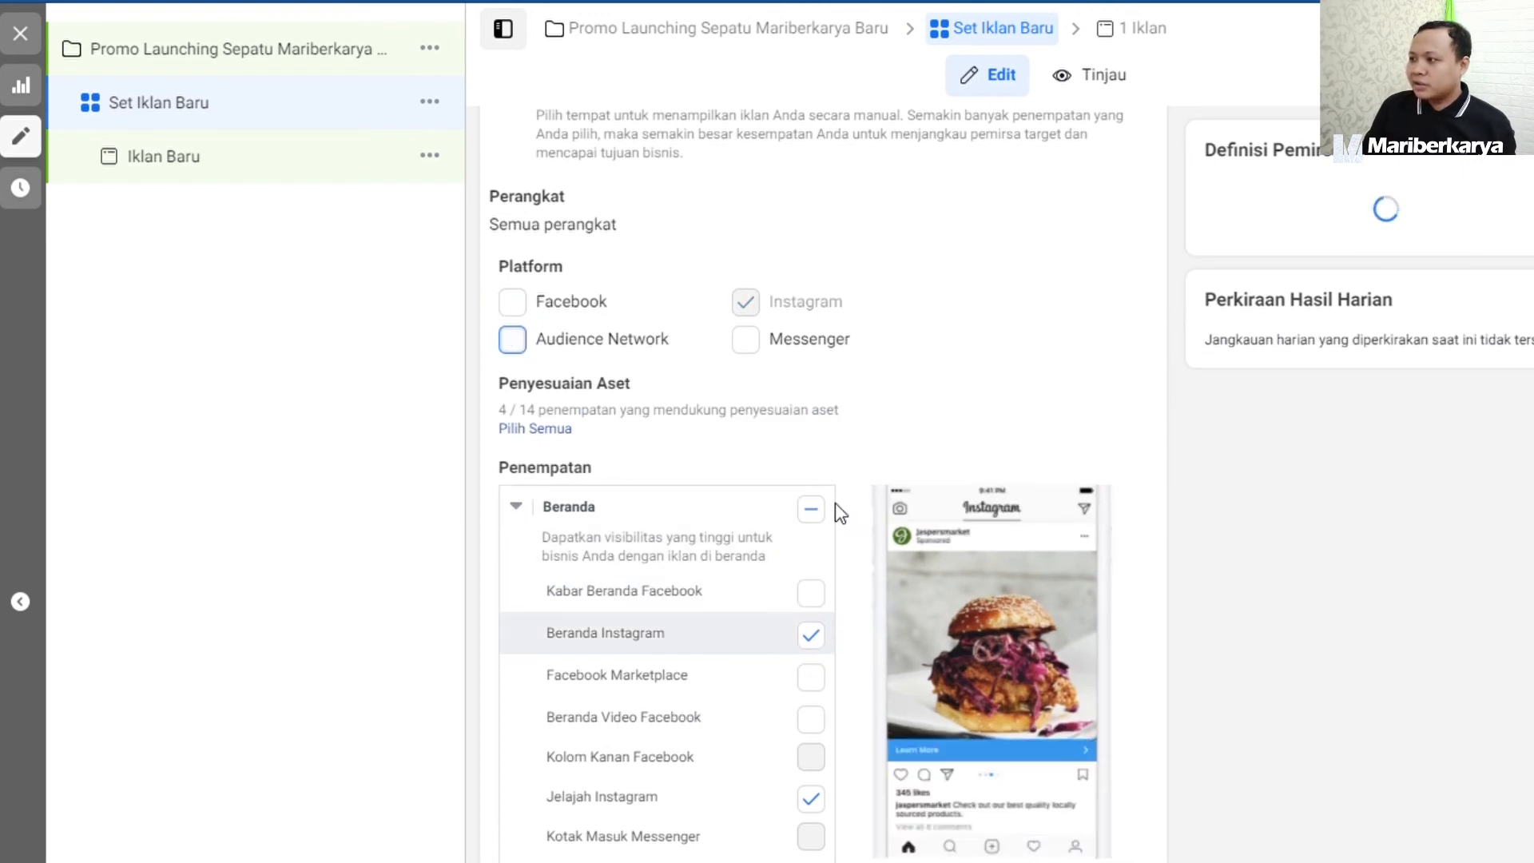
Review the individual placements and the Optimasi & Pengiriman settings, and continue to the ad Iklan Baru.
{"action": "scroll", "coordinate": [765, 312], "scroll_direction": "down", "scroll_amount": 2}
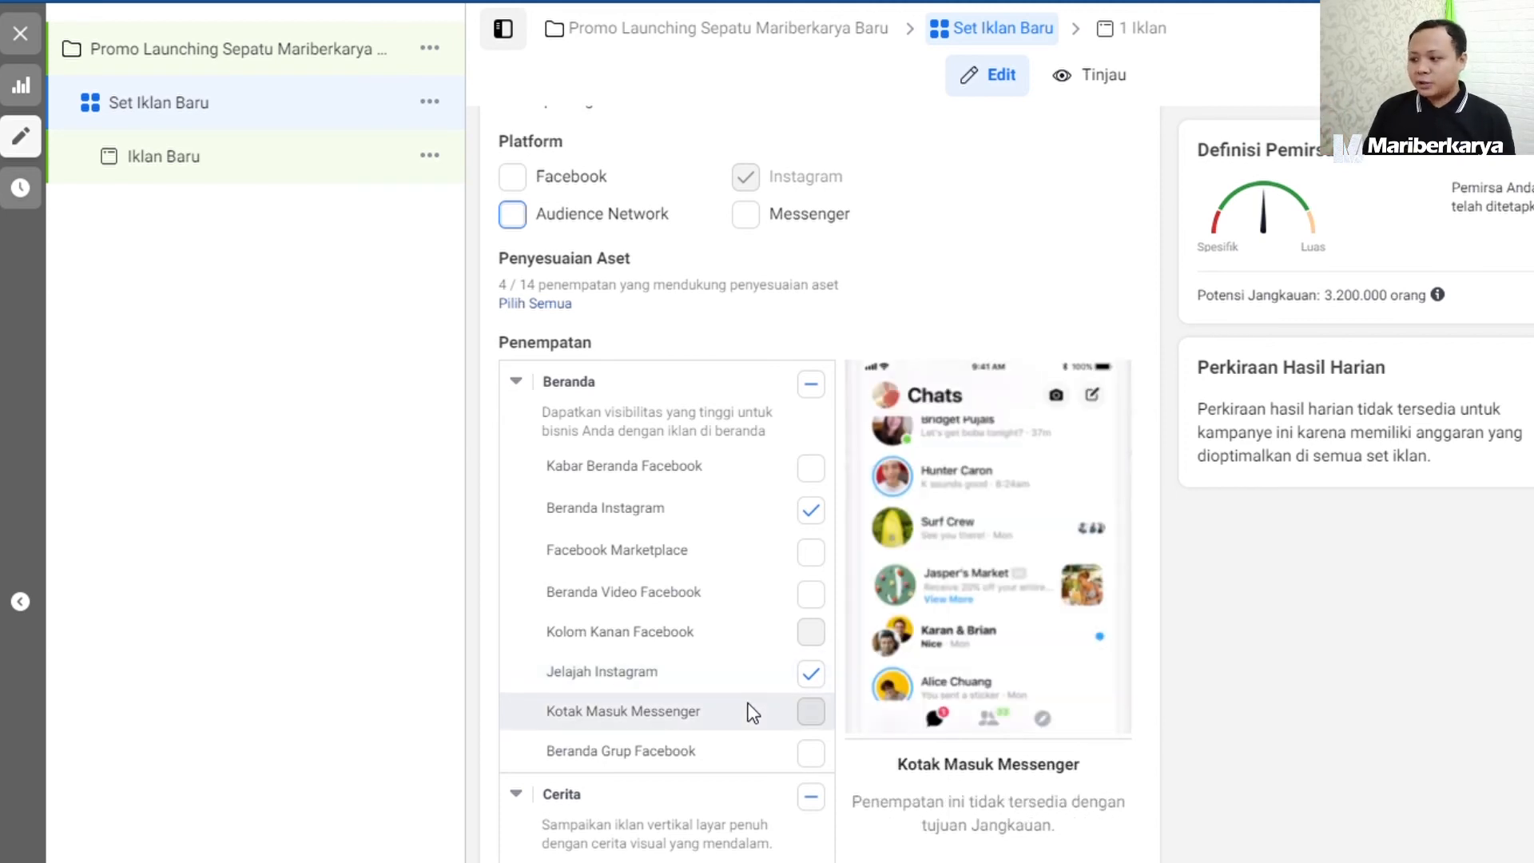
{"action": "scroll", "coordinate": [739, 695], "scroll_direction": "down", "scroll_amount": 3}
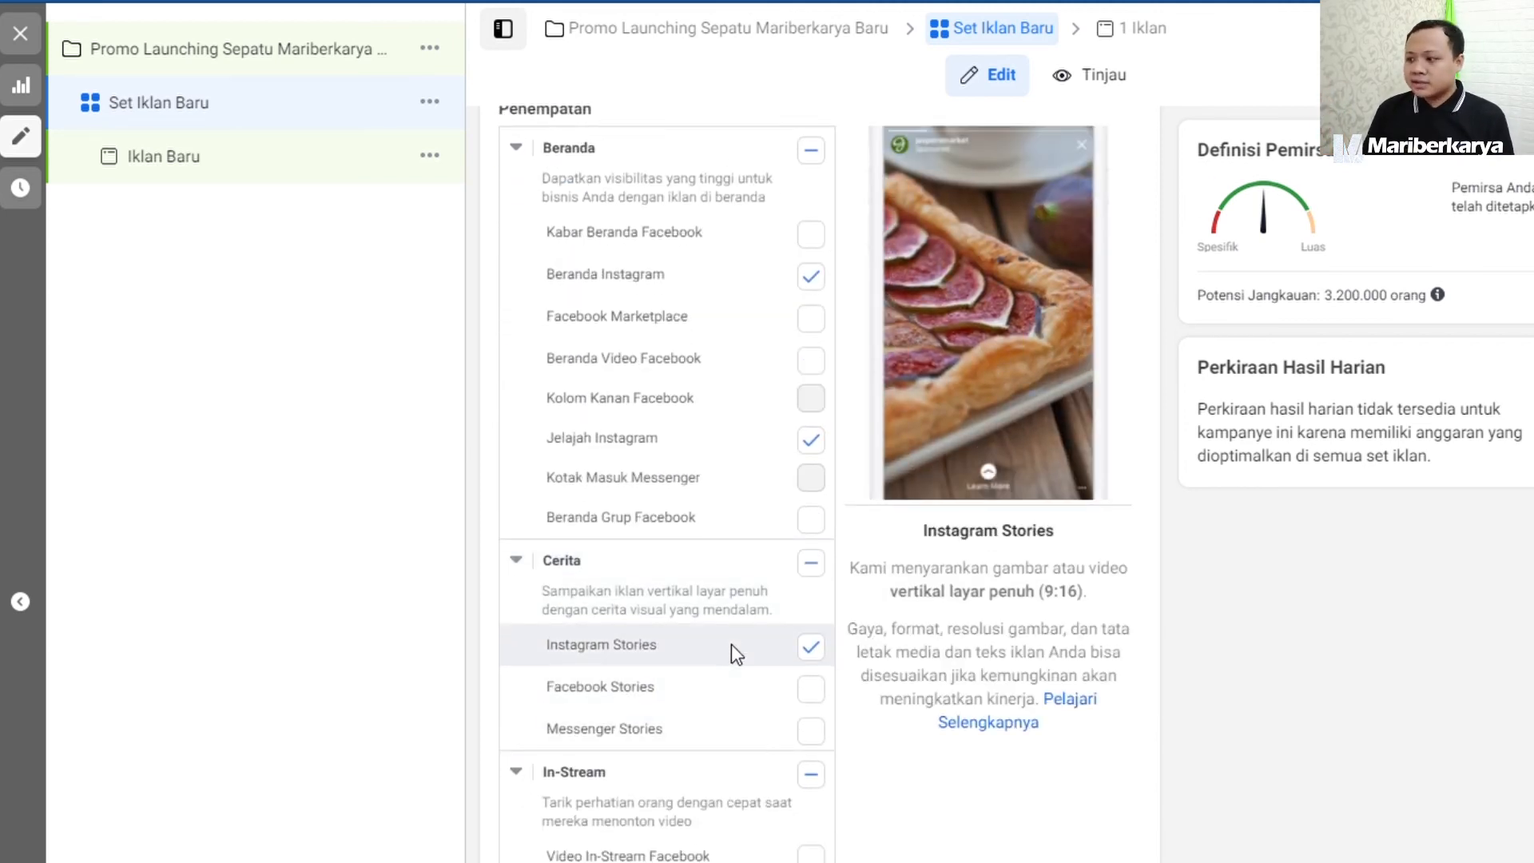
{"action": "scroll", "coordinate": [731, 645], "scroll_direction": "down", "scroll_amount": 4}
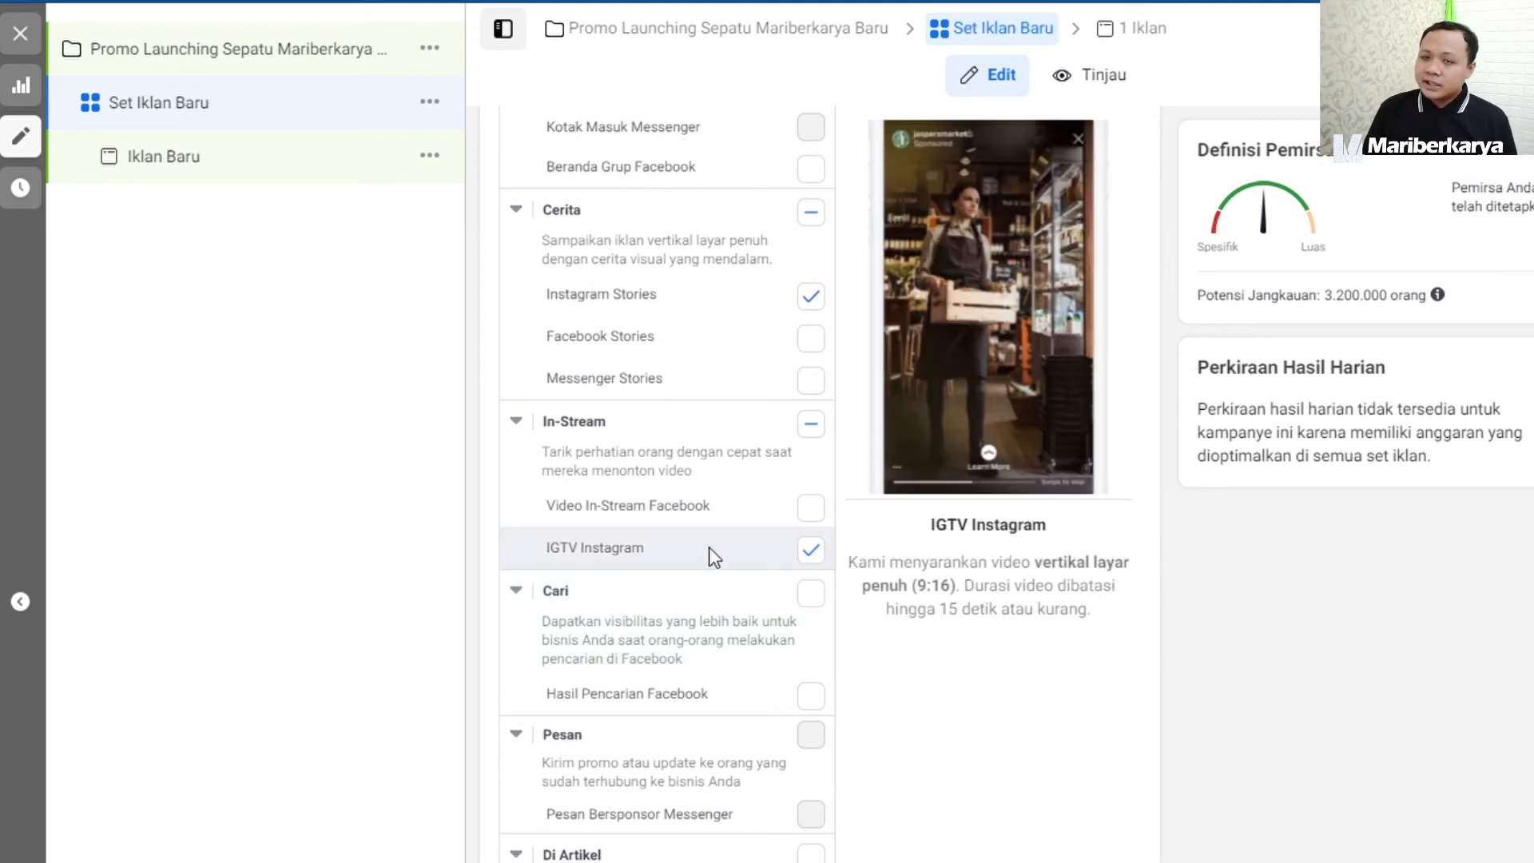
{"action": "scroll", "coordinate": [708, 547], "scroll_direction": "down", "scroll_amount": 7}
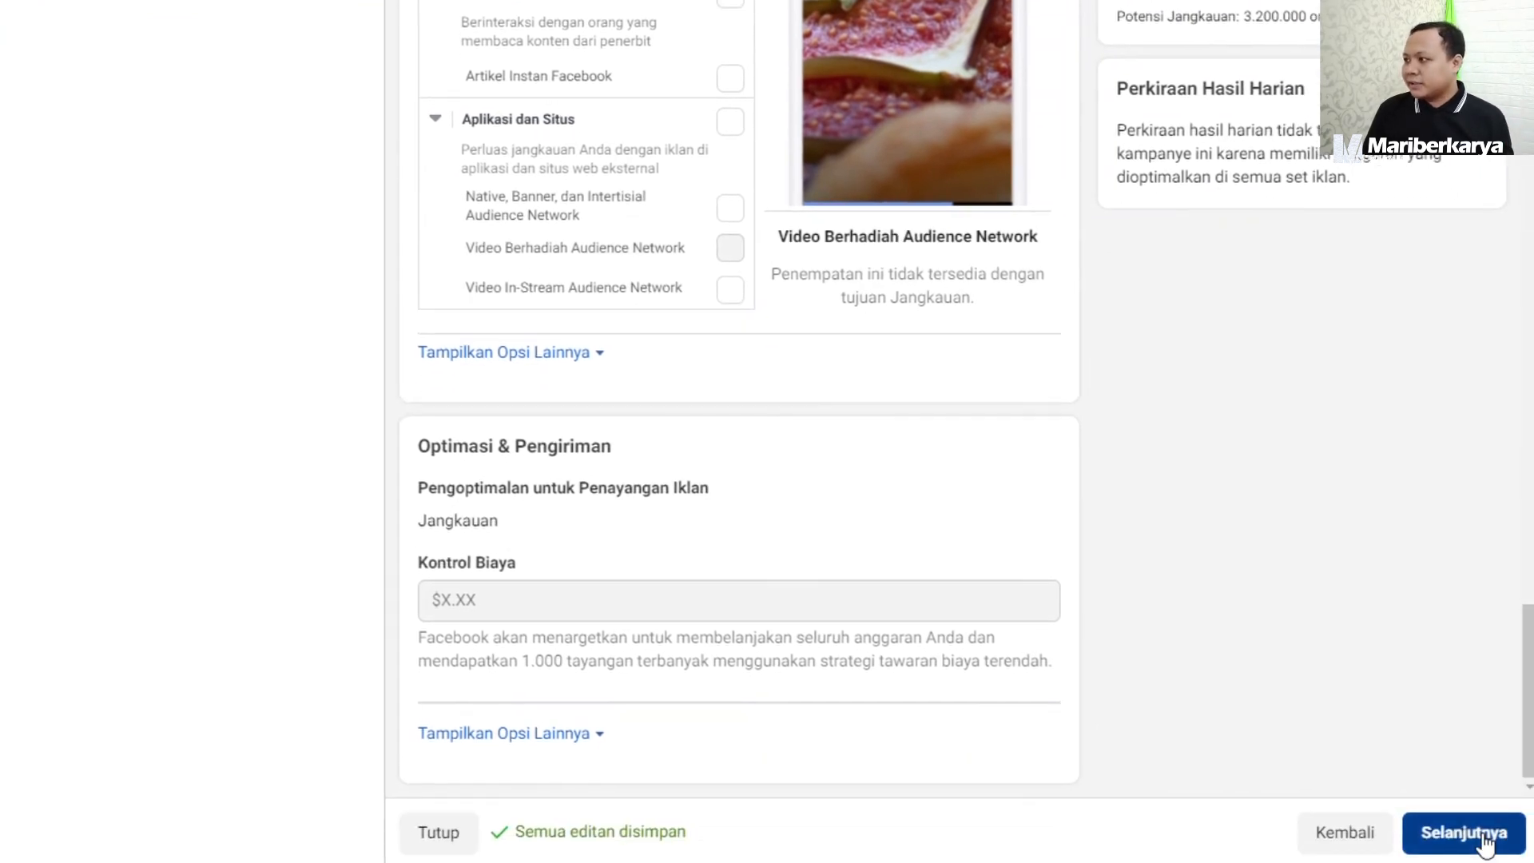
{"action": "left_click", "coordinate": [1484, 841]}
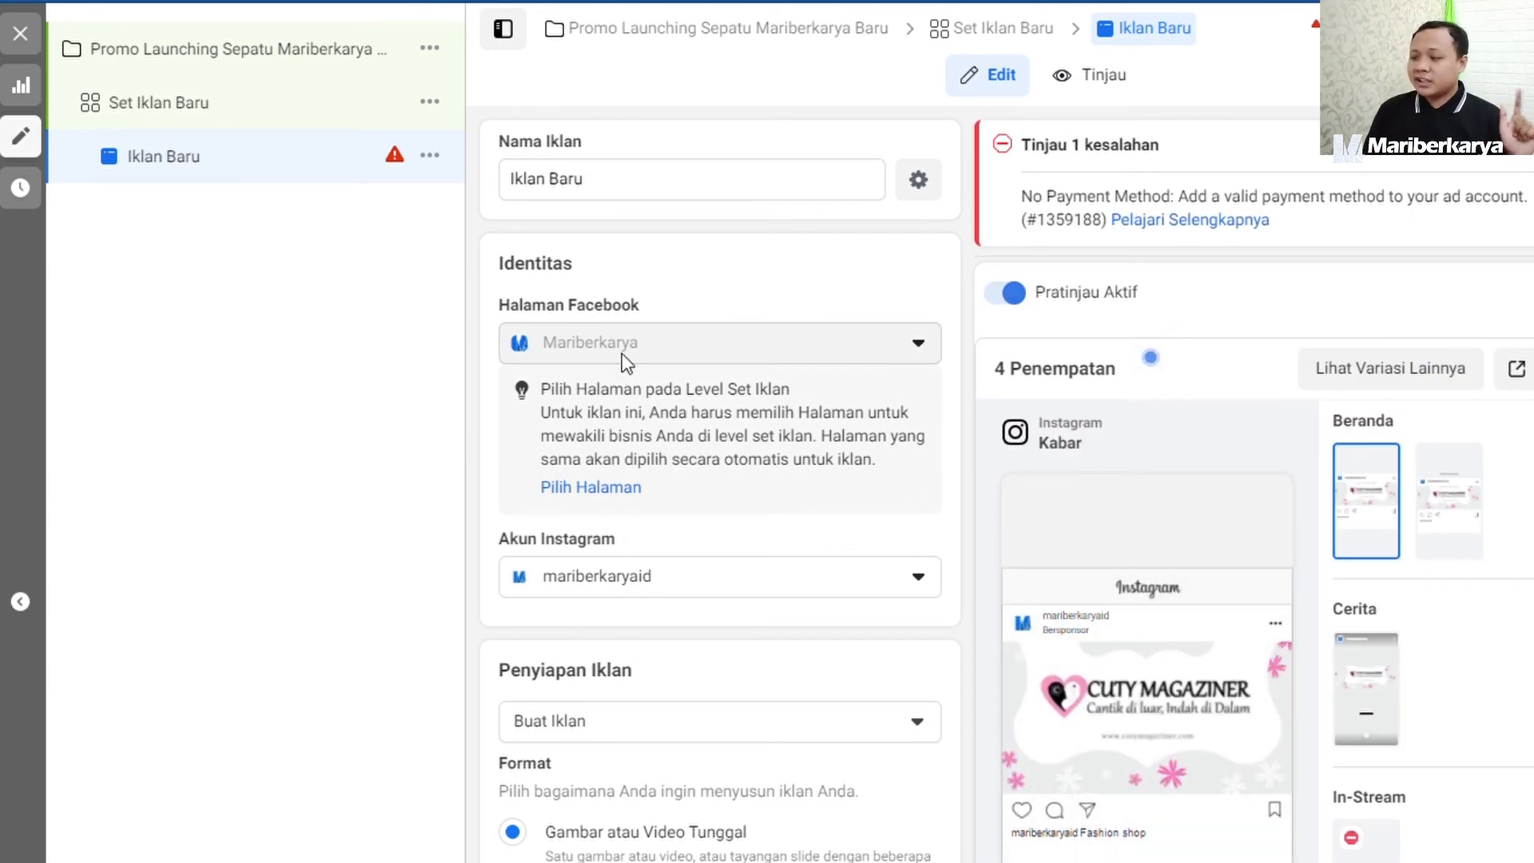
Check the ad's Instagram account choices, keep mariberkaryaid, and set the ad setup (Penyiapan Iklan) to Gunakan postingan yang ada.
{"action": "left_click", "coordinate": [710, 590]}
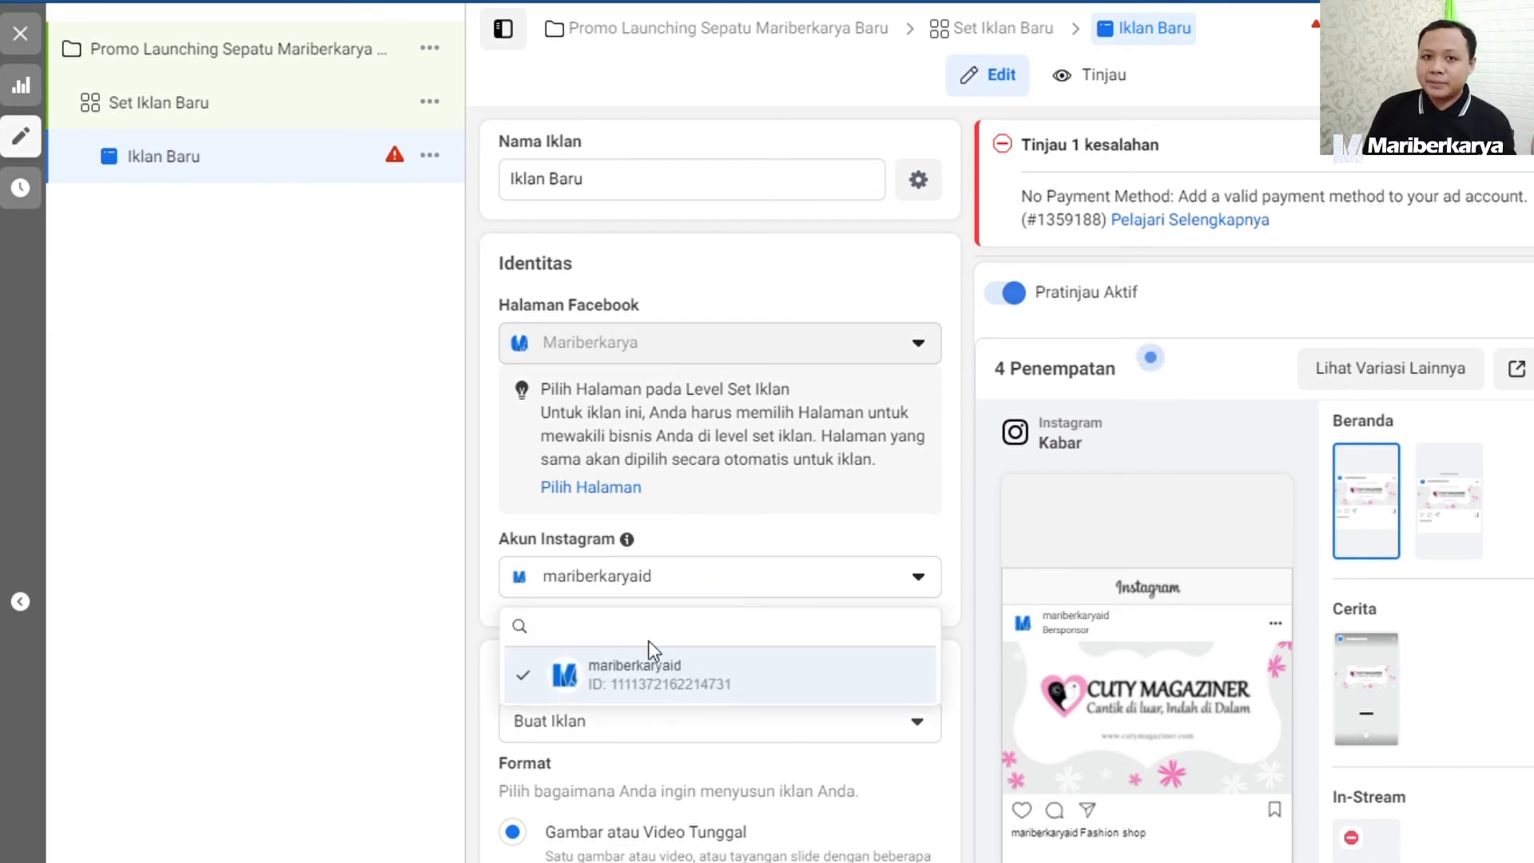
{"action": "left_click", "coordinate": [426, 579]}
{"action": "scroll", "coordinate": [640, 623], "scroll_direction": "down", "scroll_amount": 3}
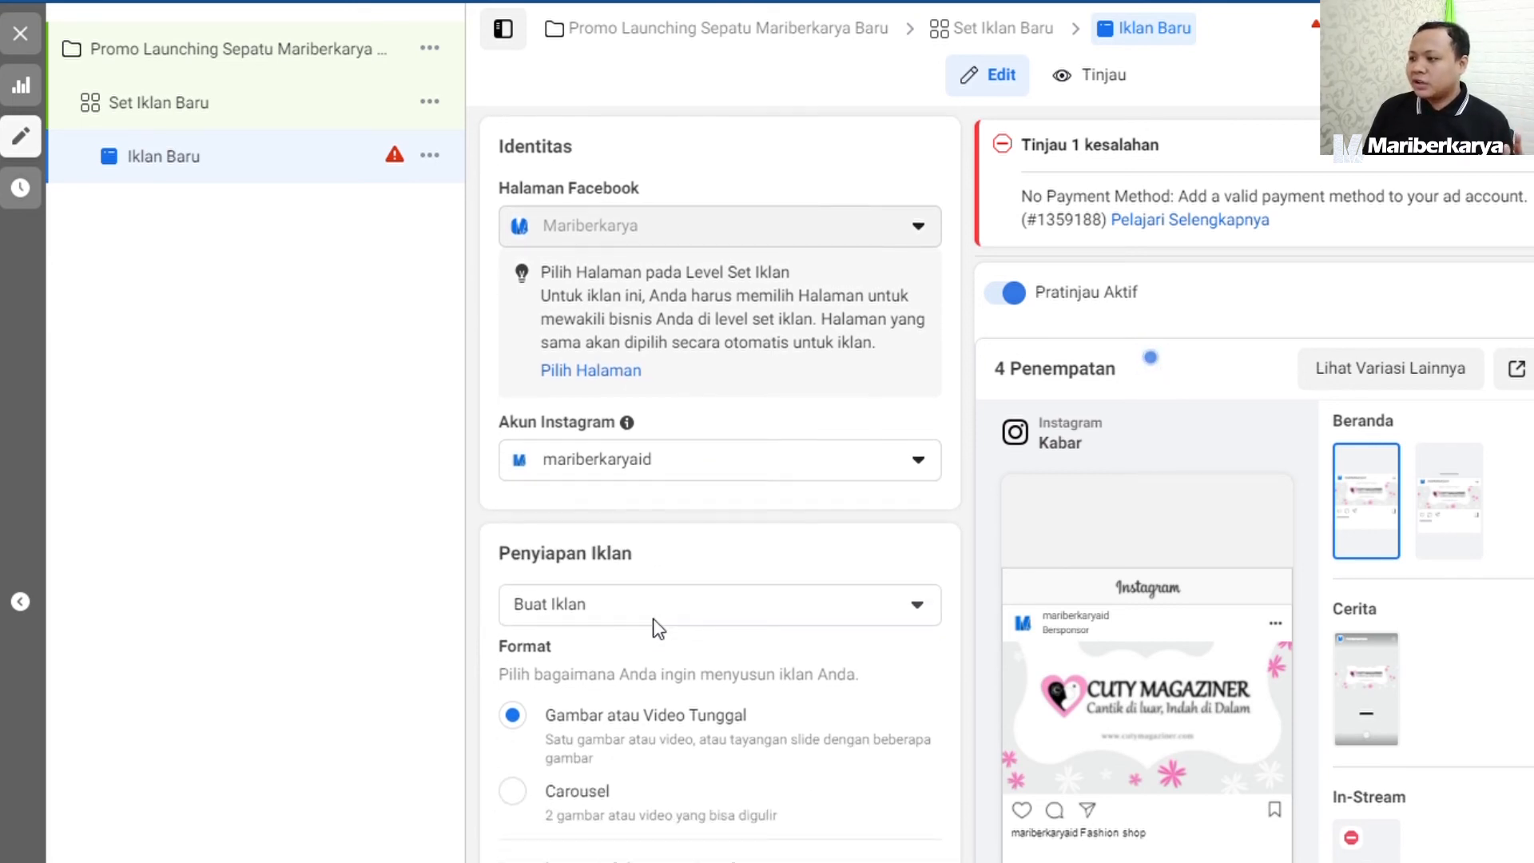
{"action": "left_click", "coordinate": [653, 499]}
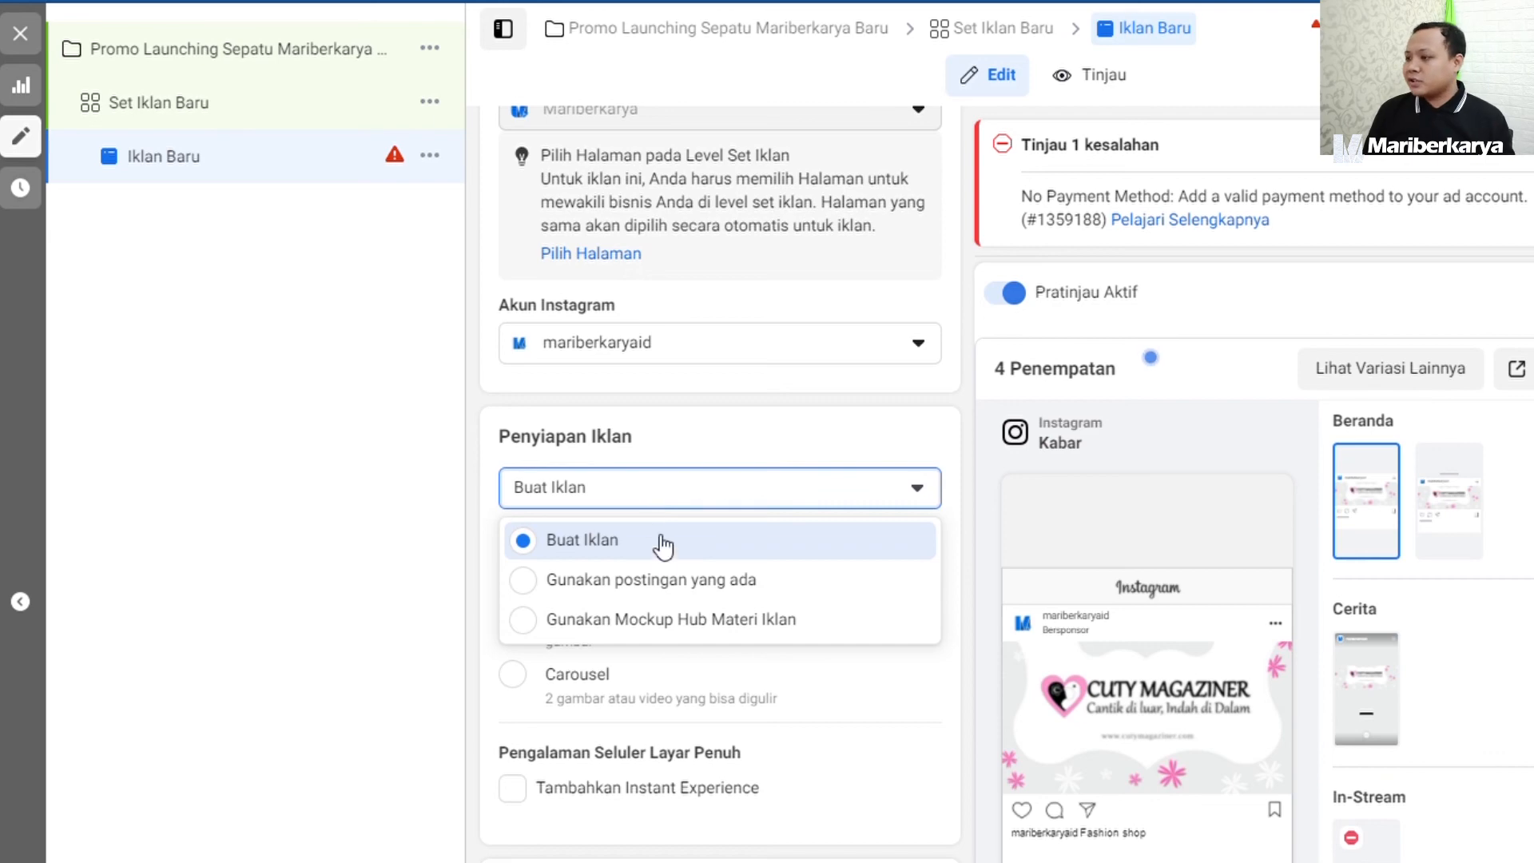
{"action": "left_click", "coordinate": [673, 581]}
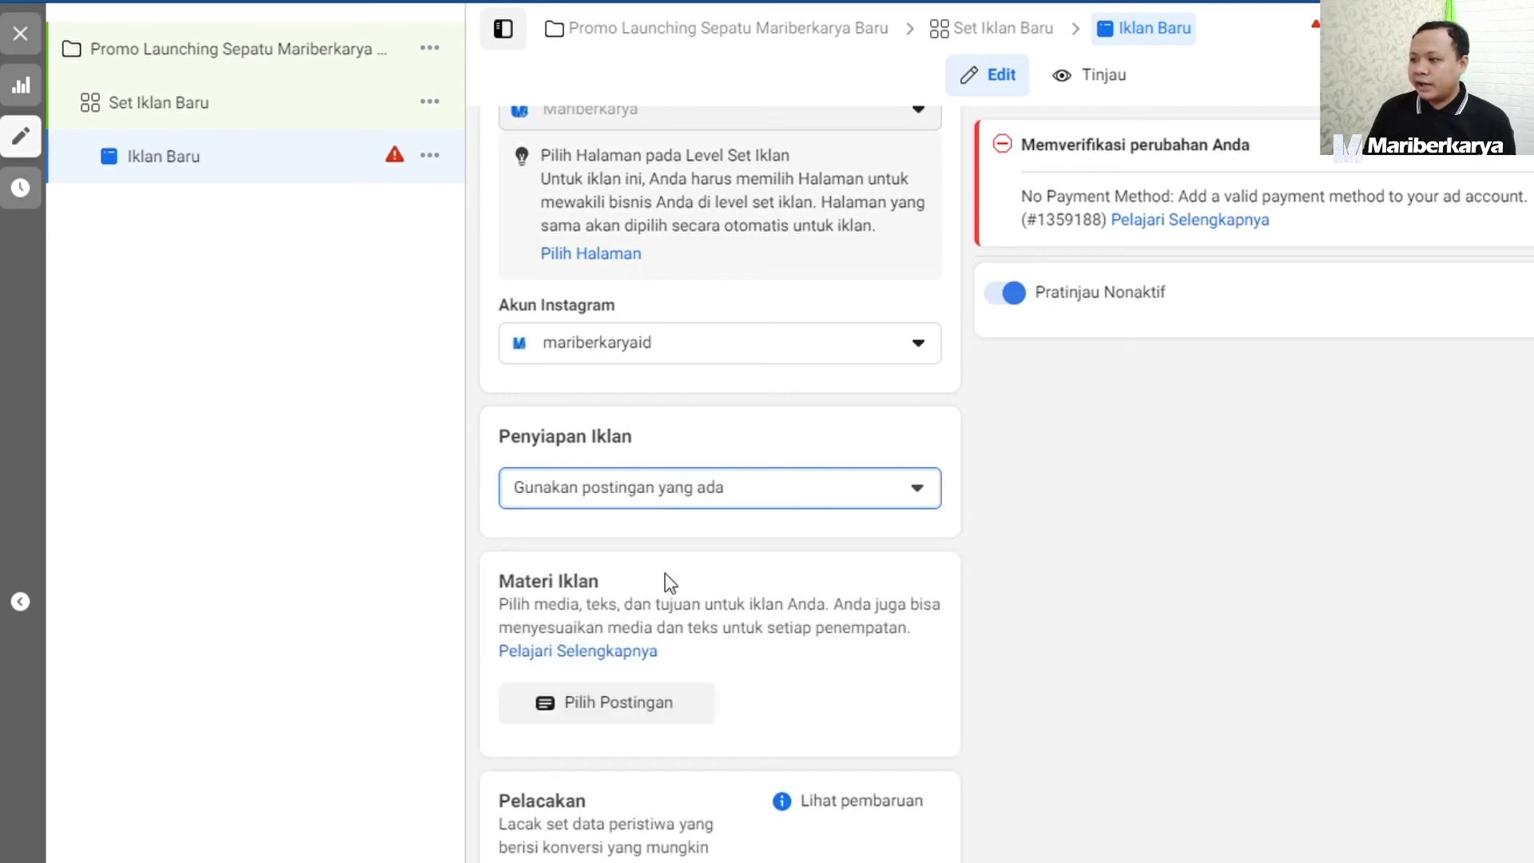
Choose the Facebook Page post "Kerajinan Rajut Dasar" dated 26 Apr 2020 as the ad's creative.
{"action": "left_click", "coordinate": [644, 478]}
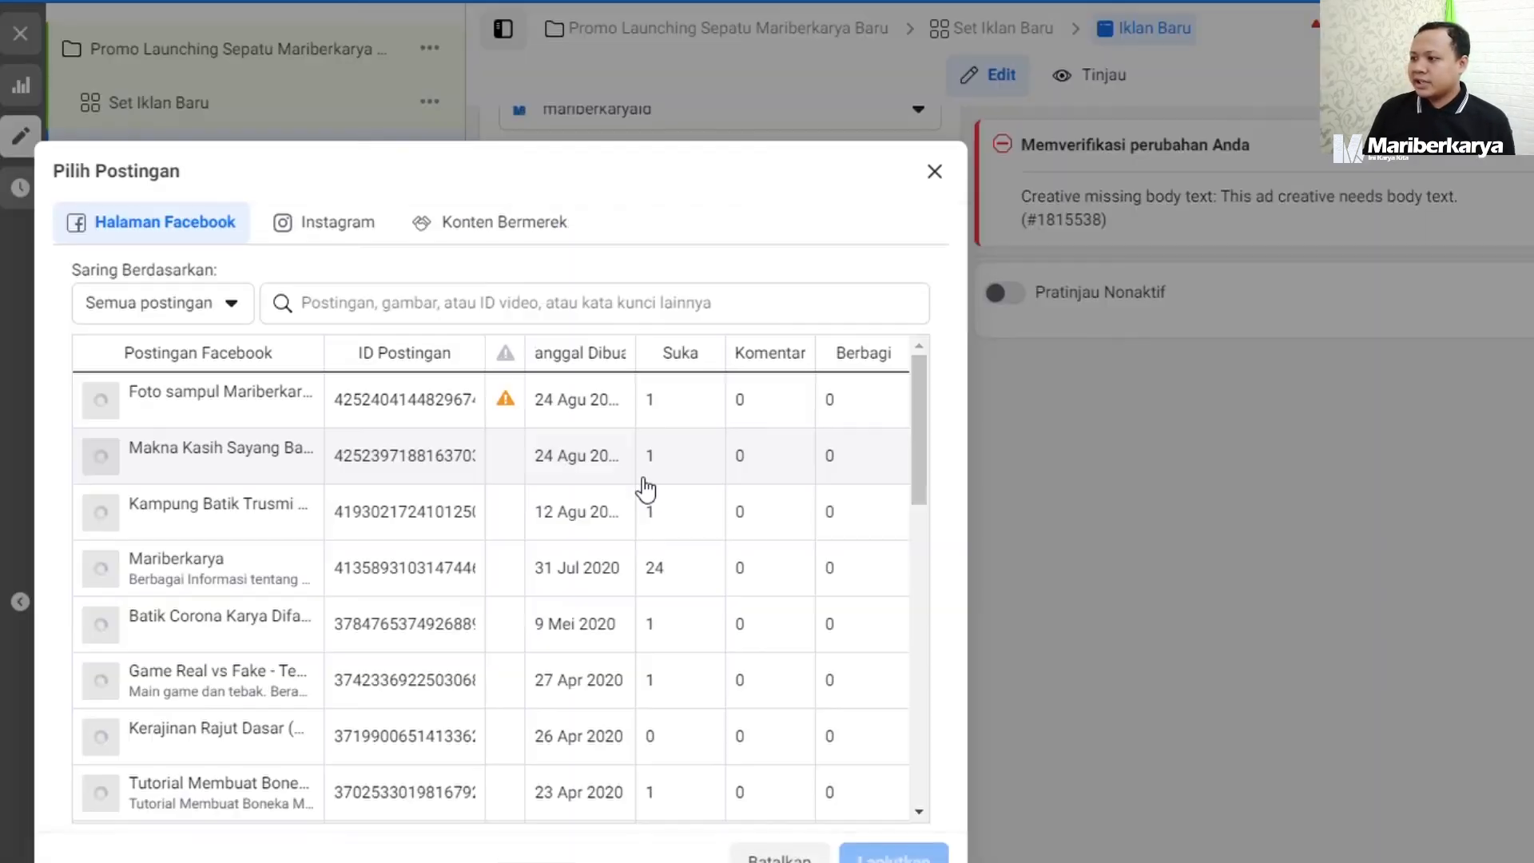
{"action": "scroll", "coordinate": [212, 587], "scroll_direction": "down", "scroll_amount": 10}
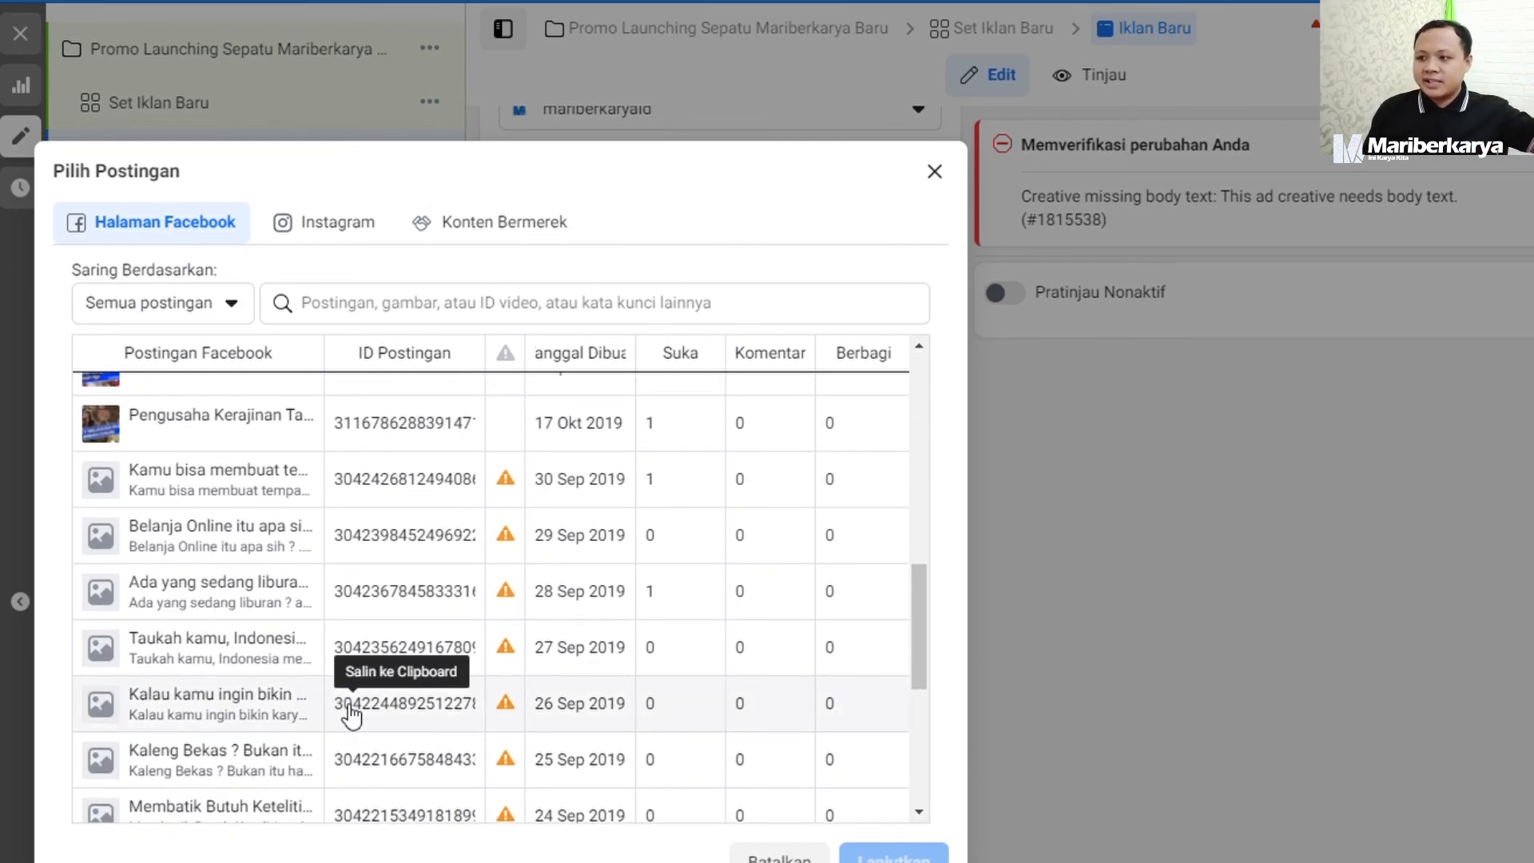
{"action": "scroll", "coordinate": [332, 660], "scroll_direction": "up", "scroll_amount": 5}
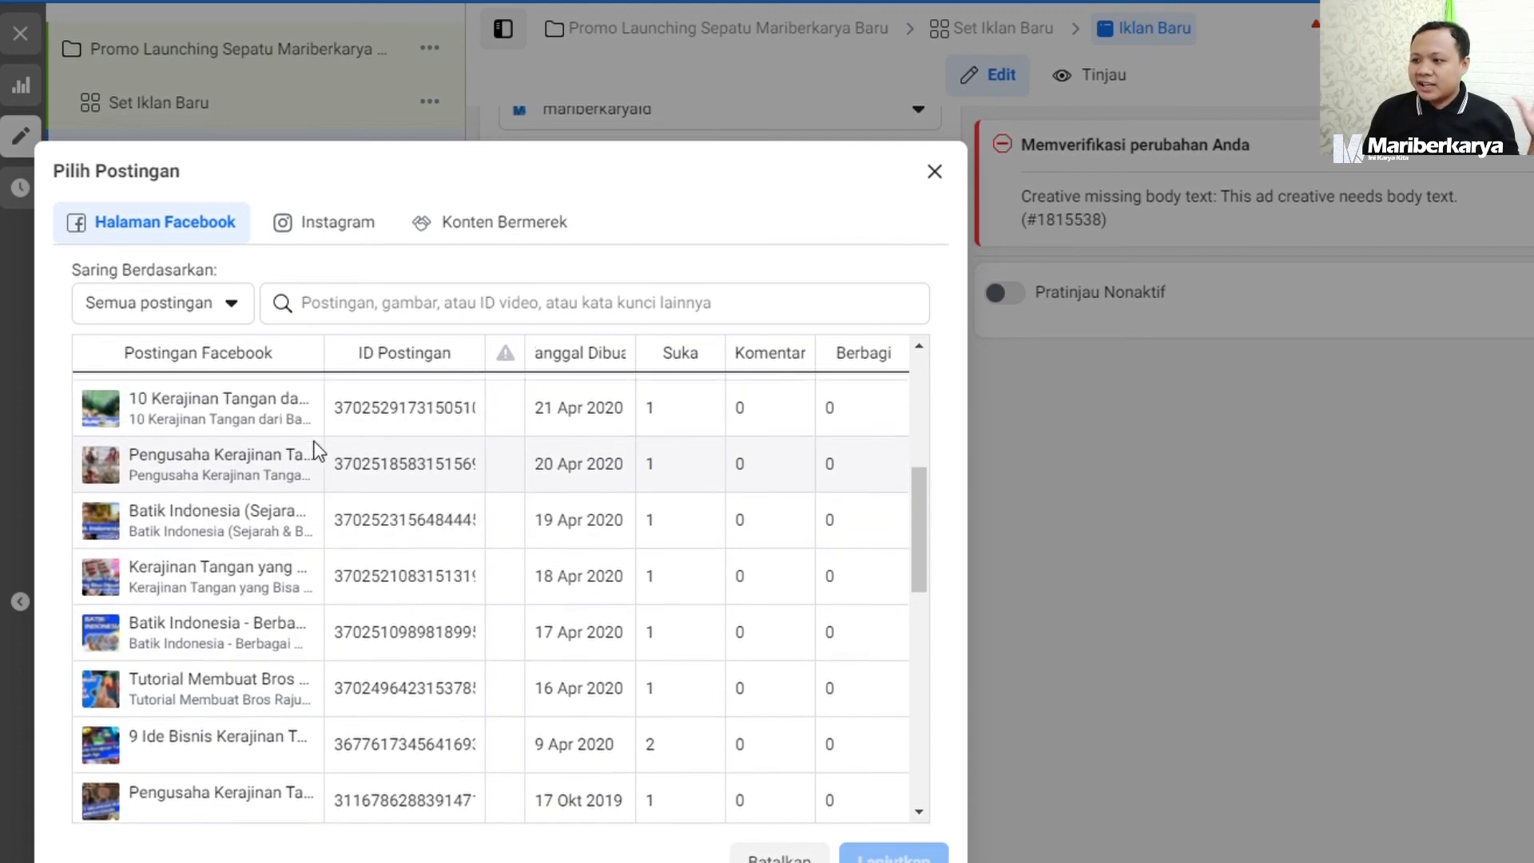
{"action": "scroll", "coordinate": [318, 479], "scroll_direction": "up", "scroll_amount": 5}
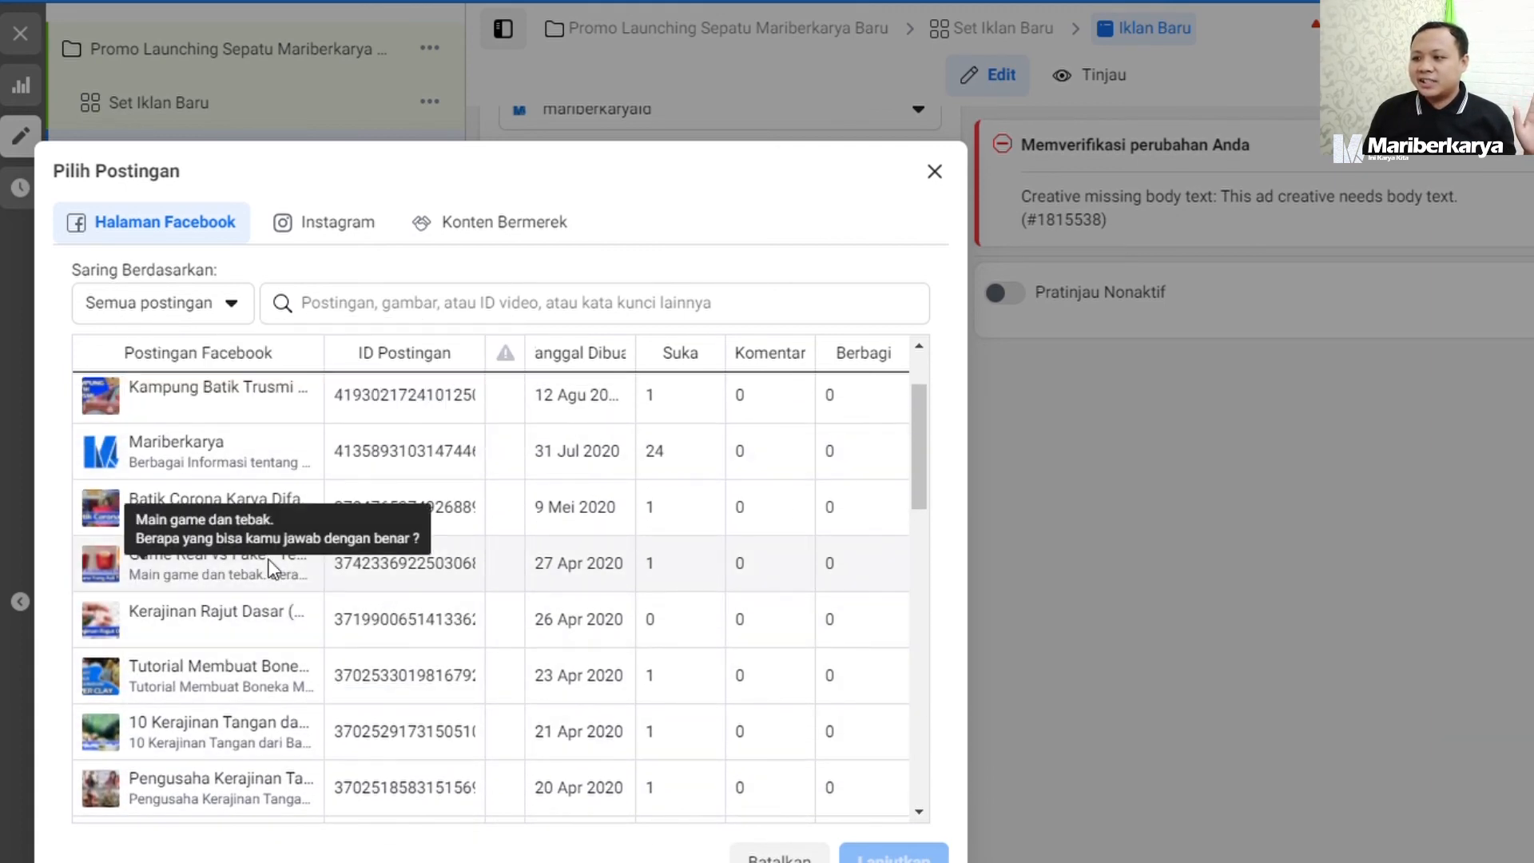
{"action": "left_click", "coordinate": [213, 513]}
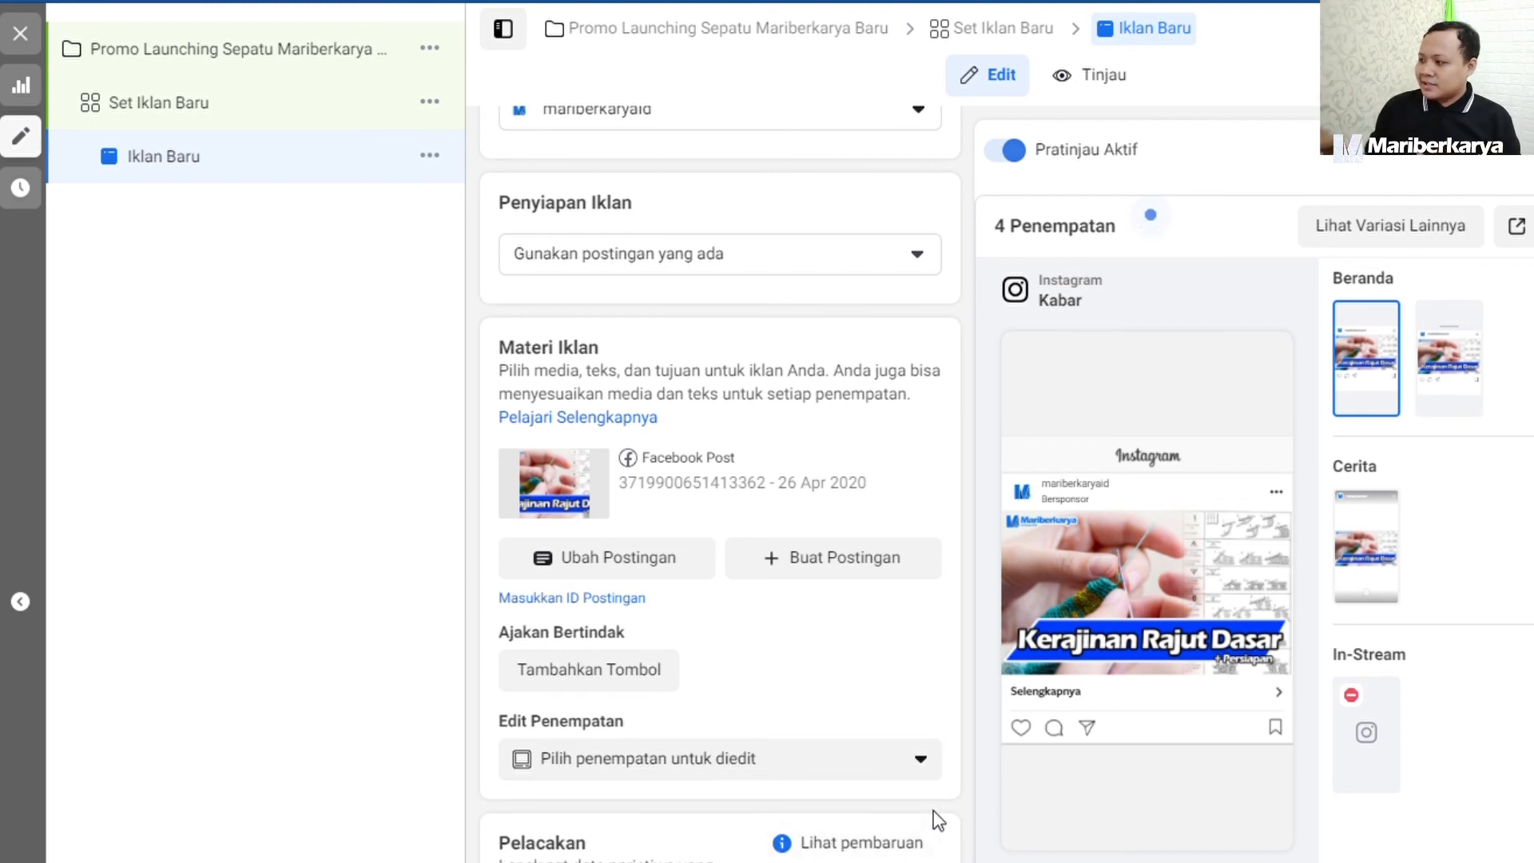
Preview the ad in the Instagram Jelajahi and Instagram Stories placements and look over its tracking settings.
{"action": "left_click", "coordinate": [1456, 368]}
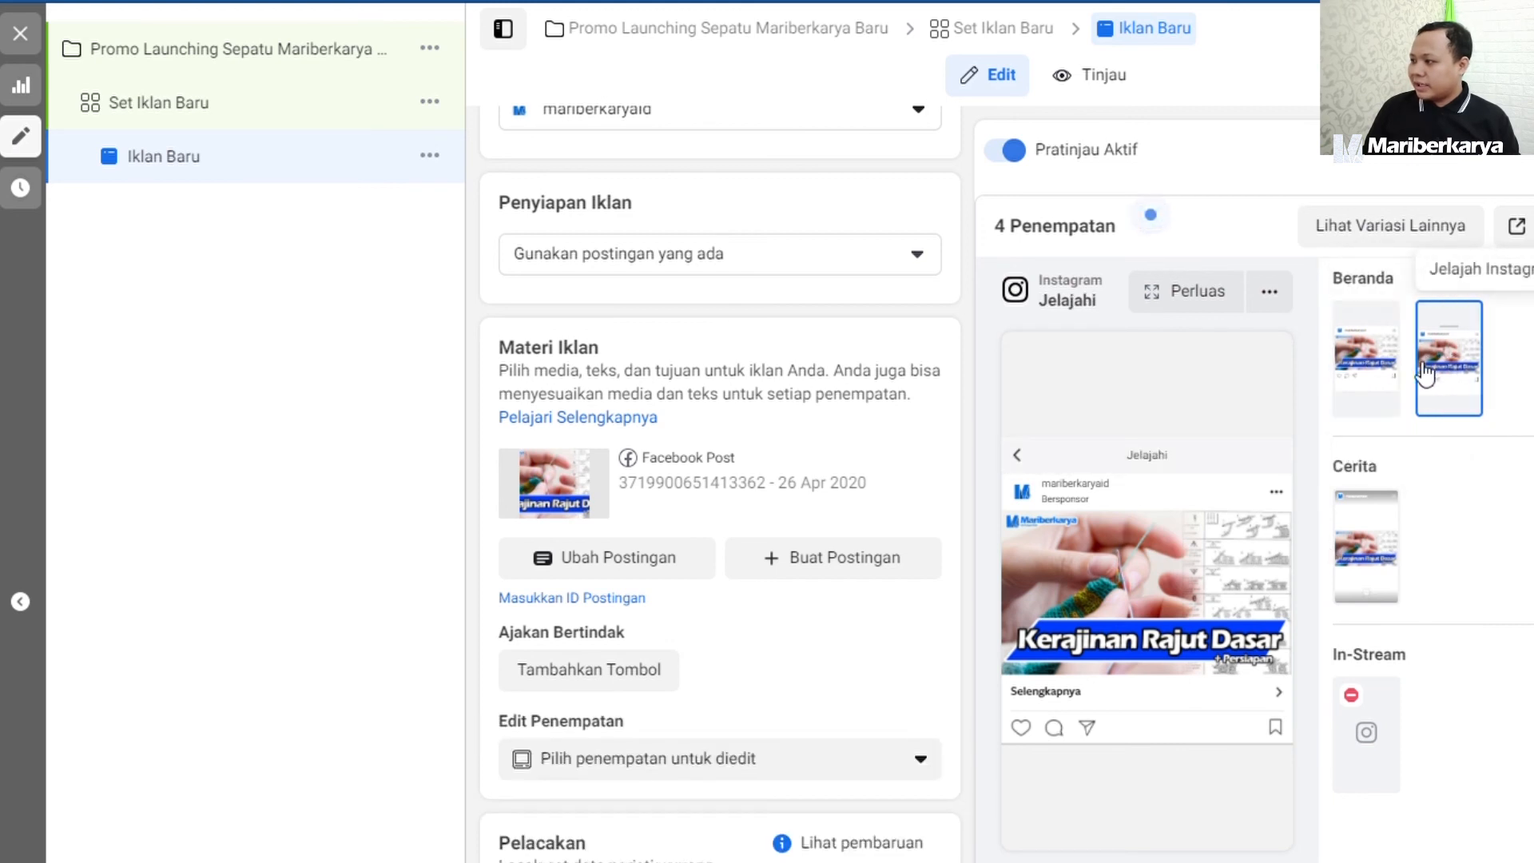
{"action": "left_click", "coordinate": [1378, 548]}
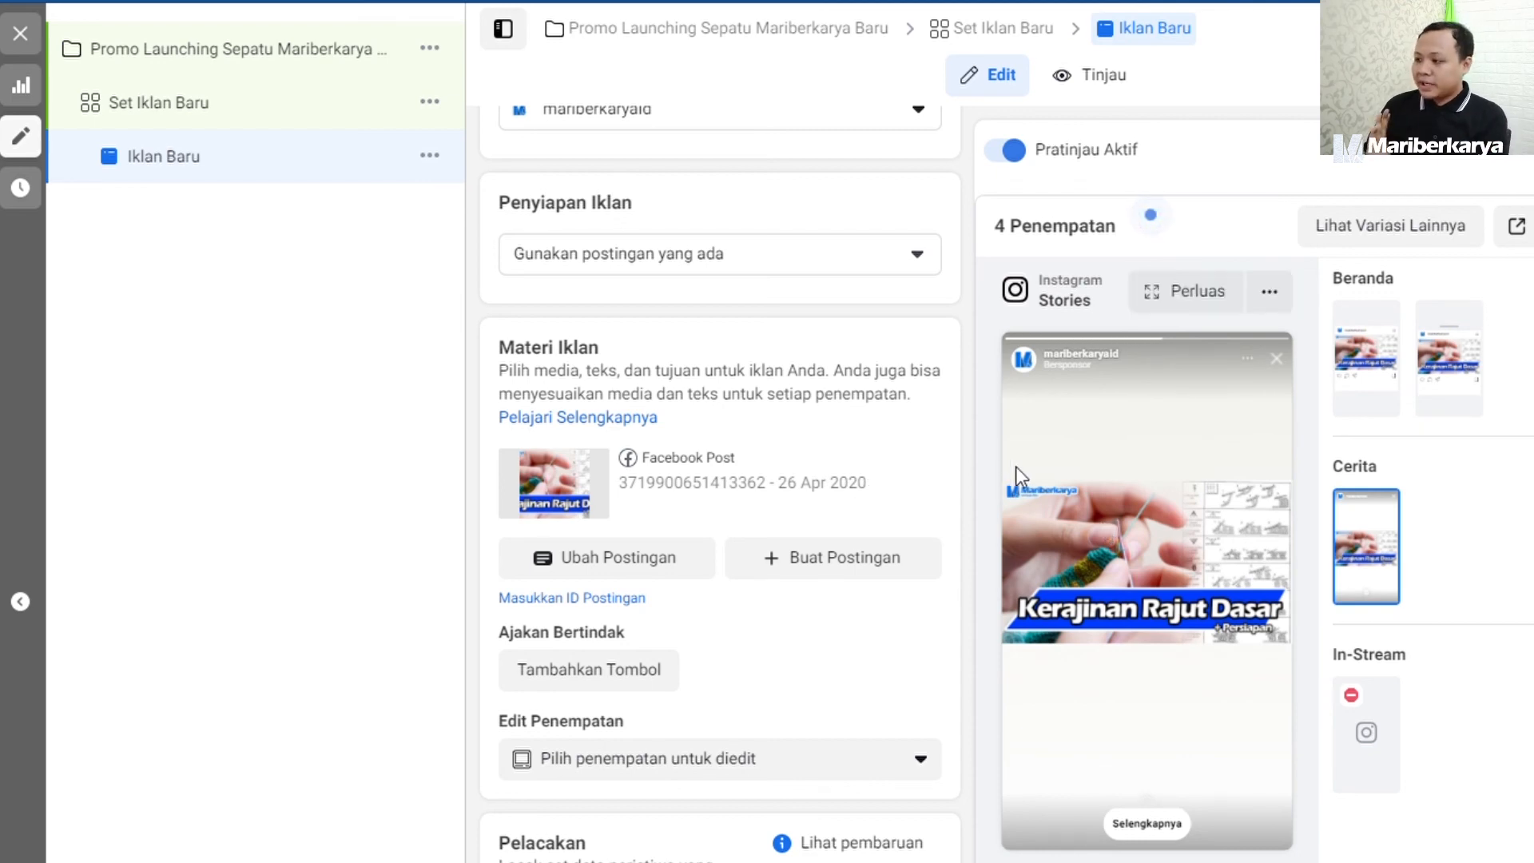
{"action": "scroll", "coordinate": [871, 600], "scroll_direction": "down", "scroll_amount": 5}
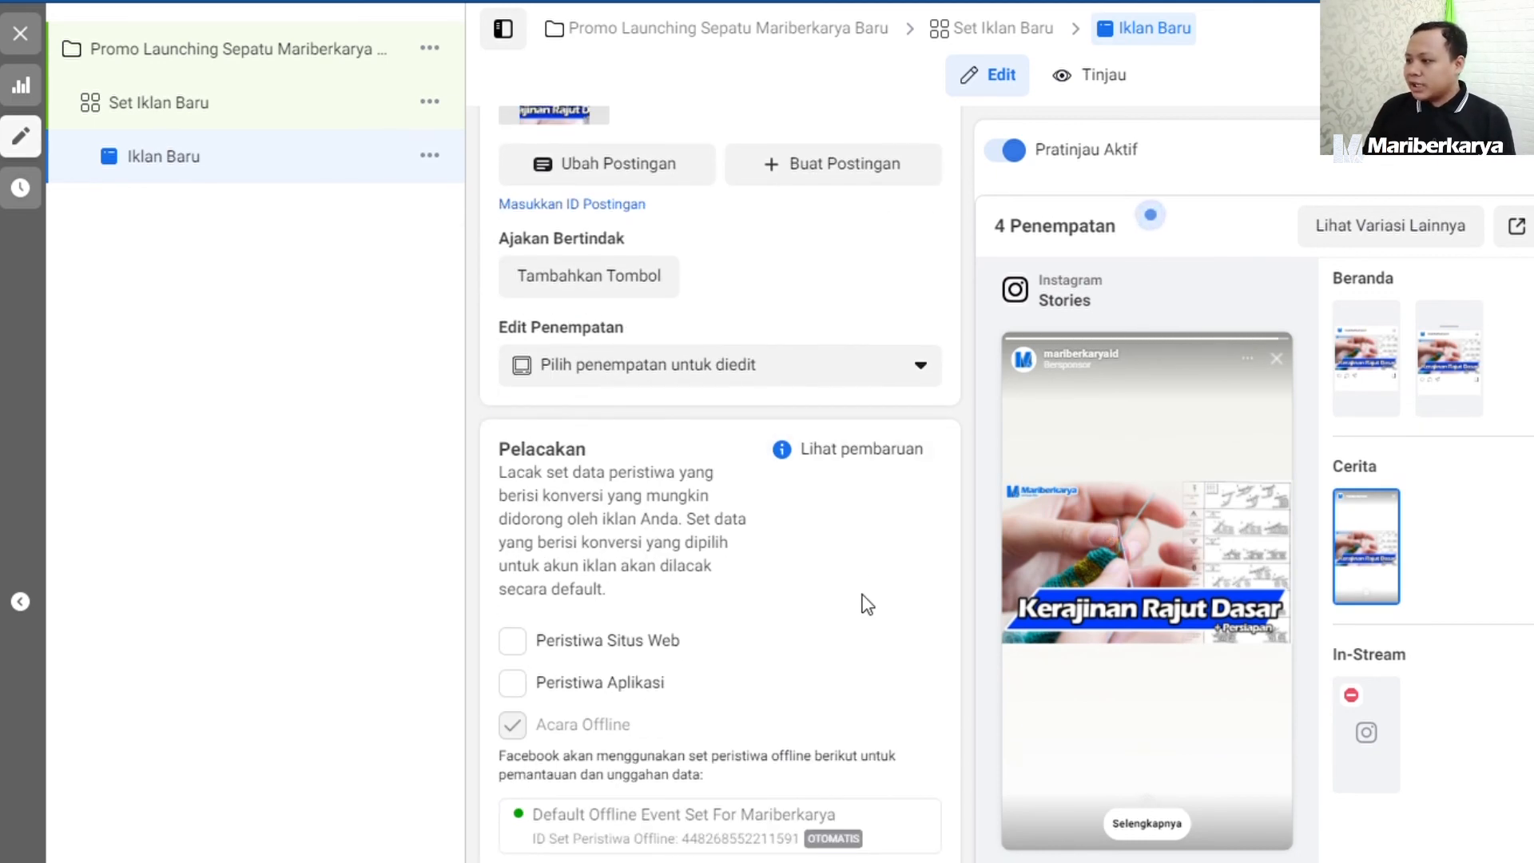
Start adding a call to action (Ajakan Bertindak) to the post and set it to Pesan Sekarang.
{"action": "scroll", "coordinate": [867, 605], "scroll_direction": "up", "scroll_amount": 3}
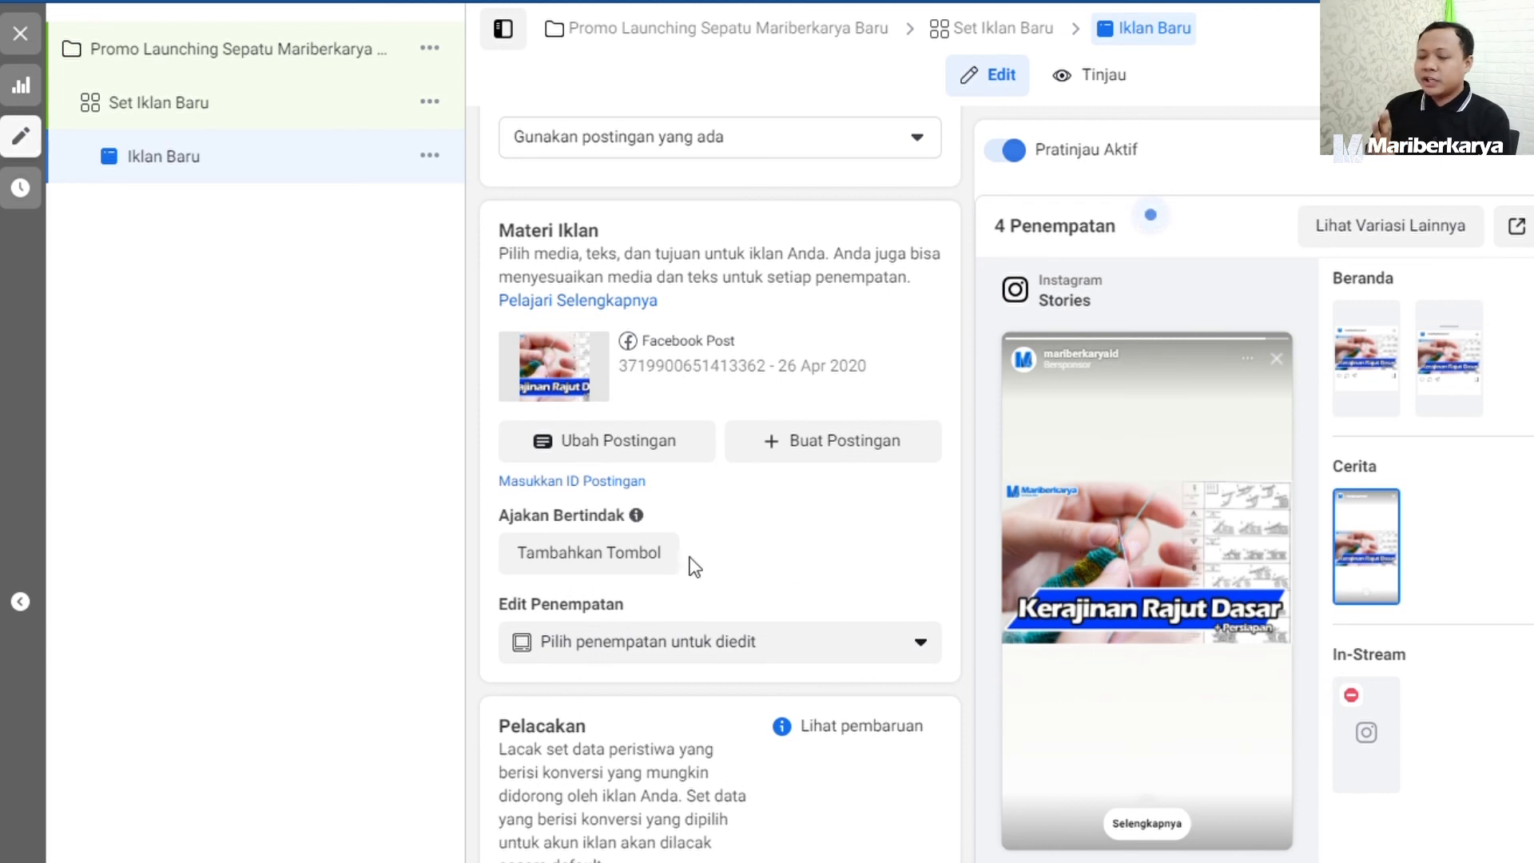
{"action": "left_click", "coordinate": [593, 562]}
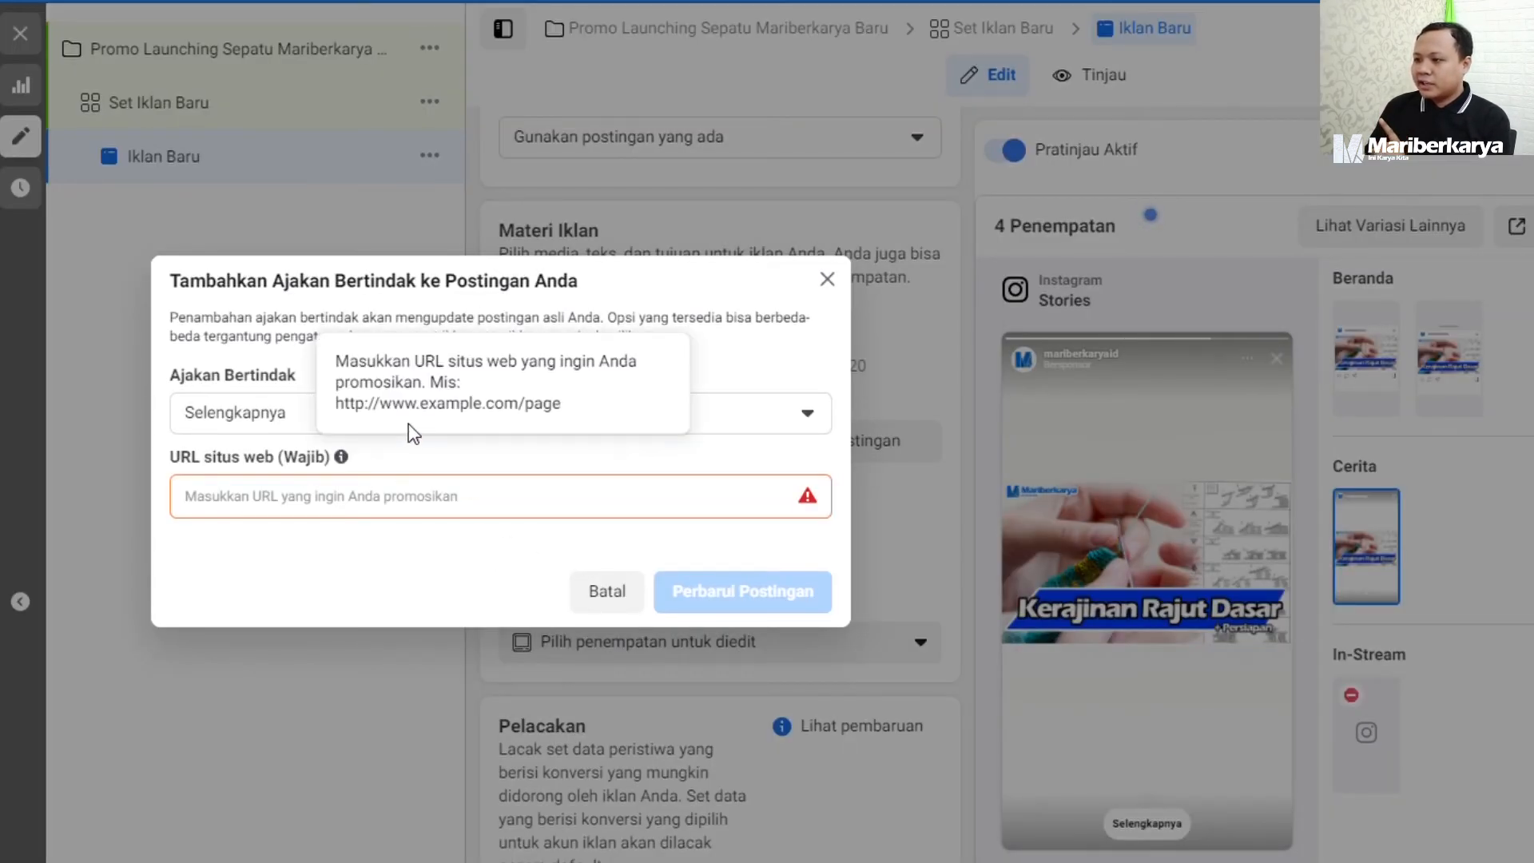
{"action": "left_click", "coordinate": [261, 417]}
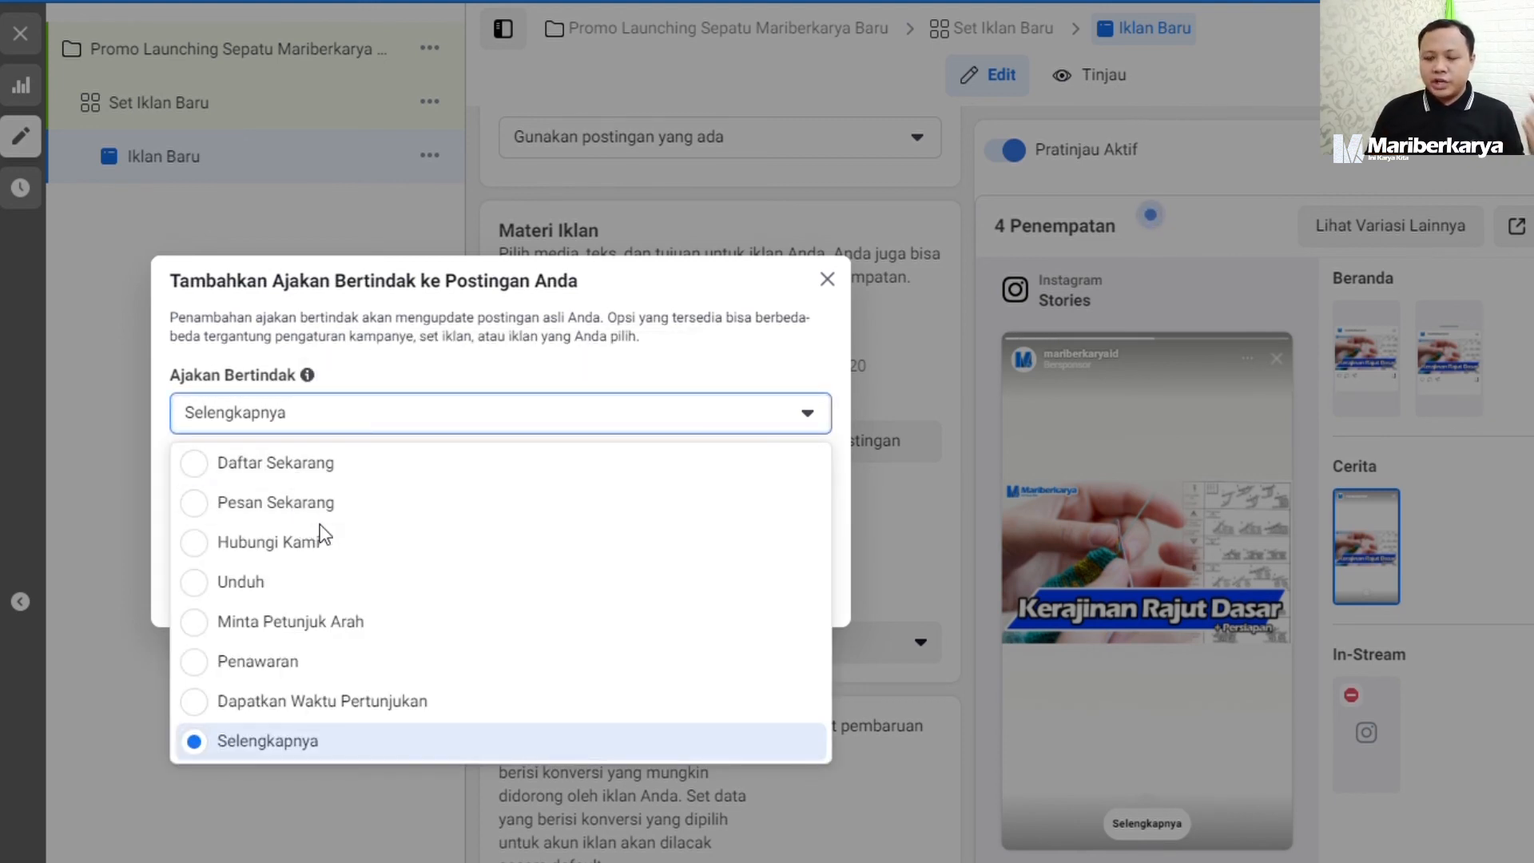
{"action": "left_click", "coordinate": [318, 463]}
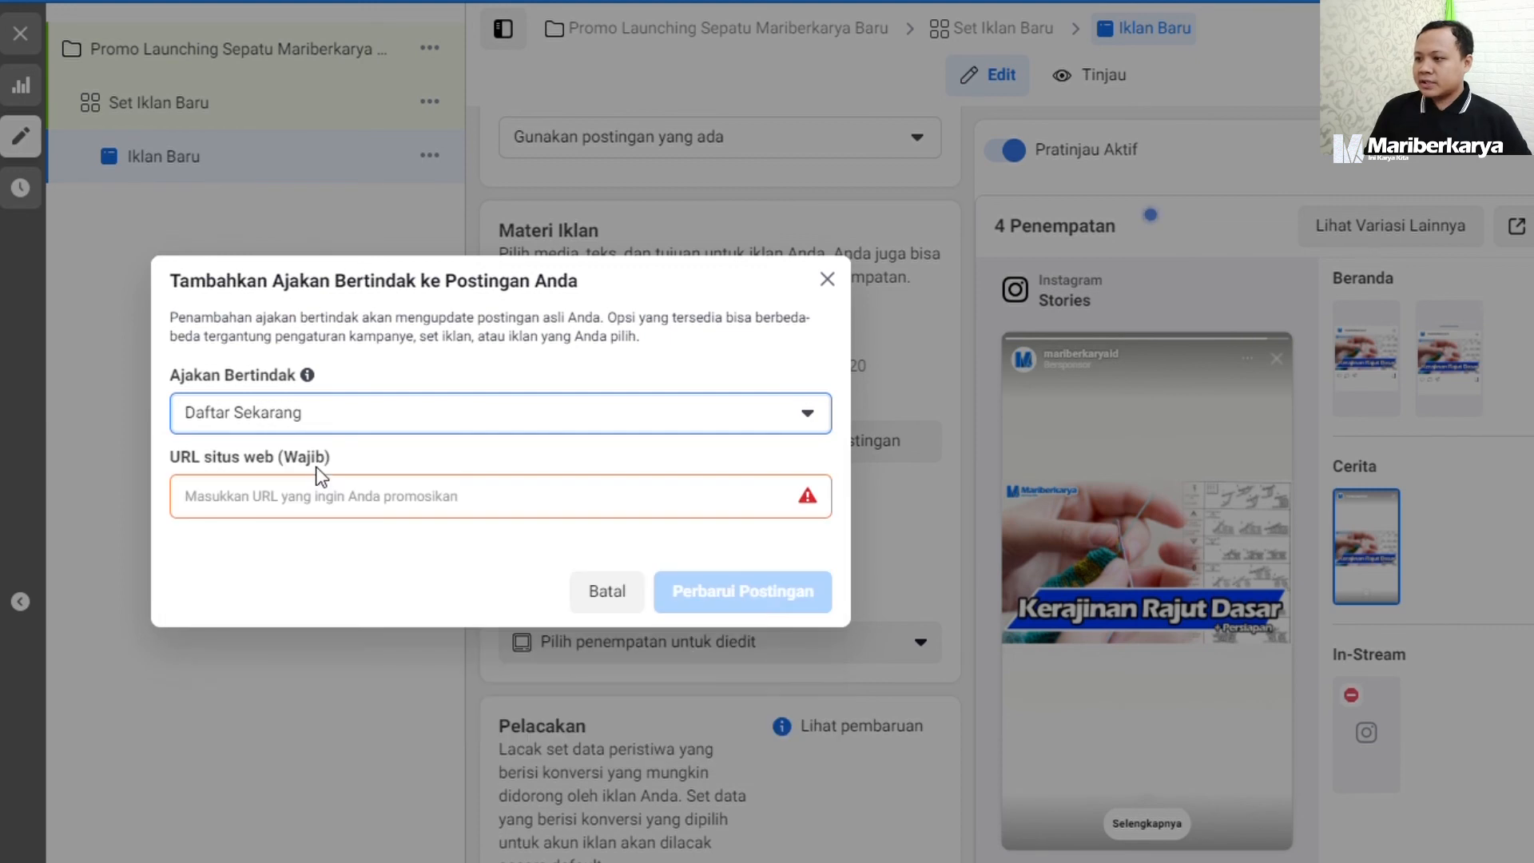
{"action": "left_click", "coordinate": [318, 422]}
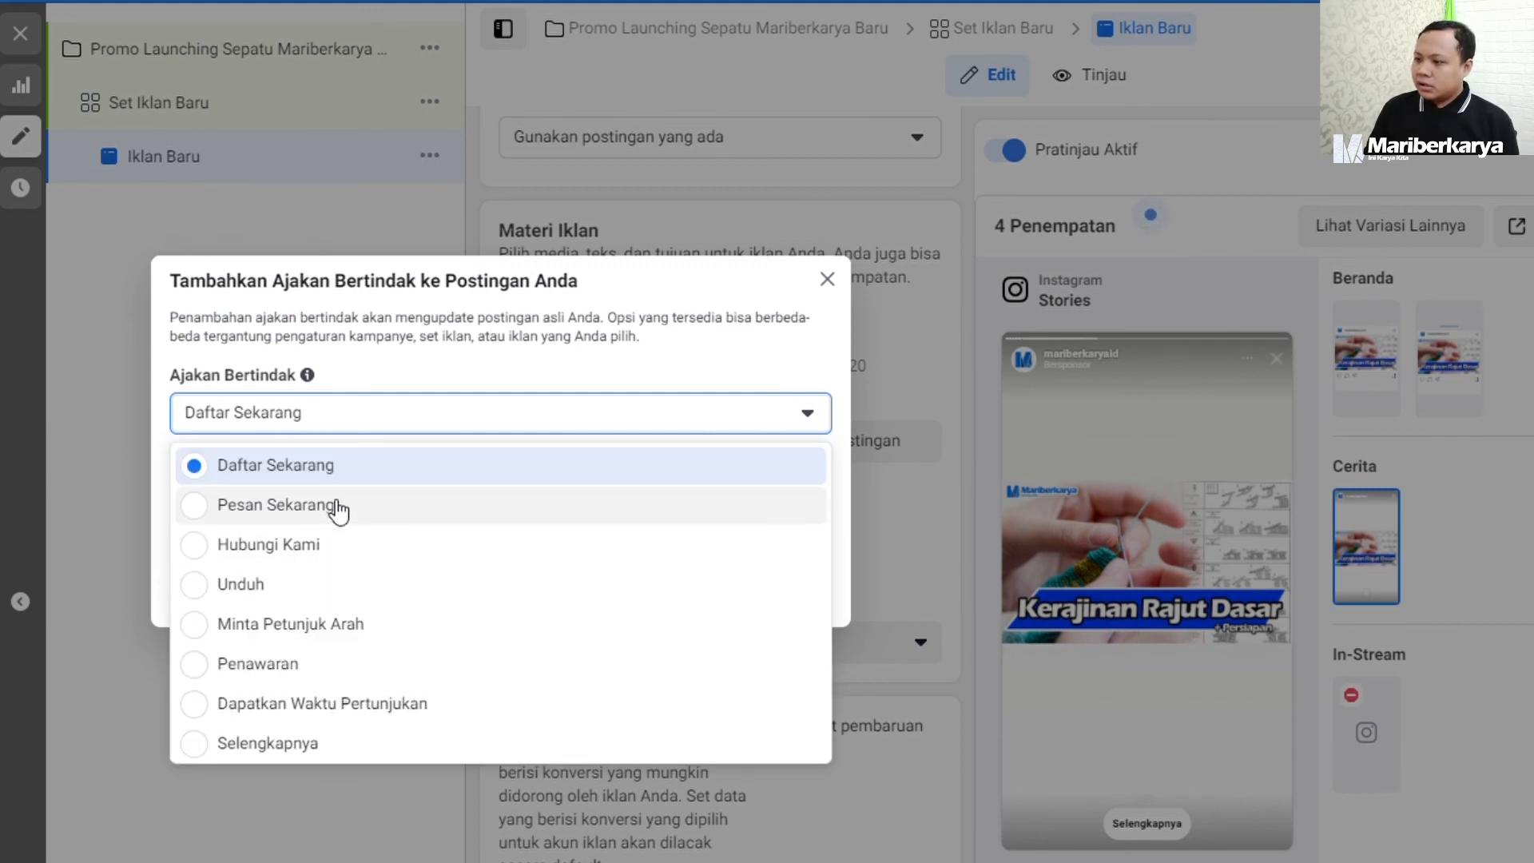
{"action": "left_click", "coordinate": [340, 507]}
{"action": "left_click", "coordinate": [249, 509]}
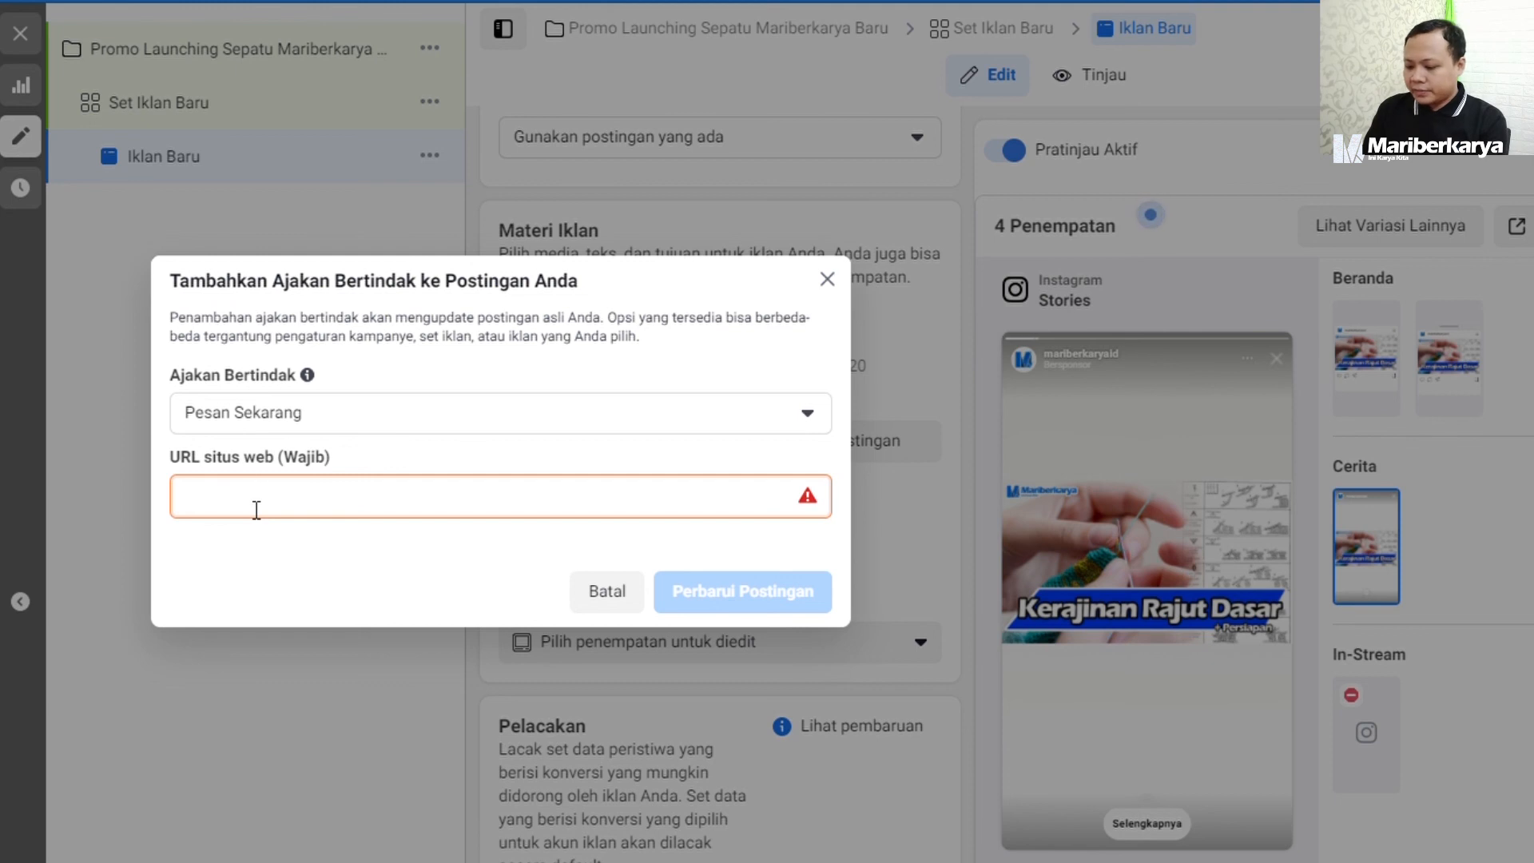
{"action": "type", "text": "tt"}
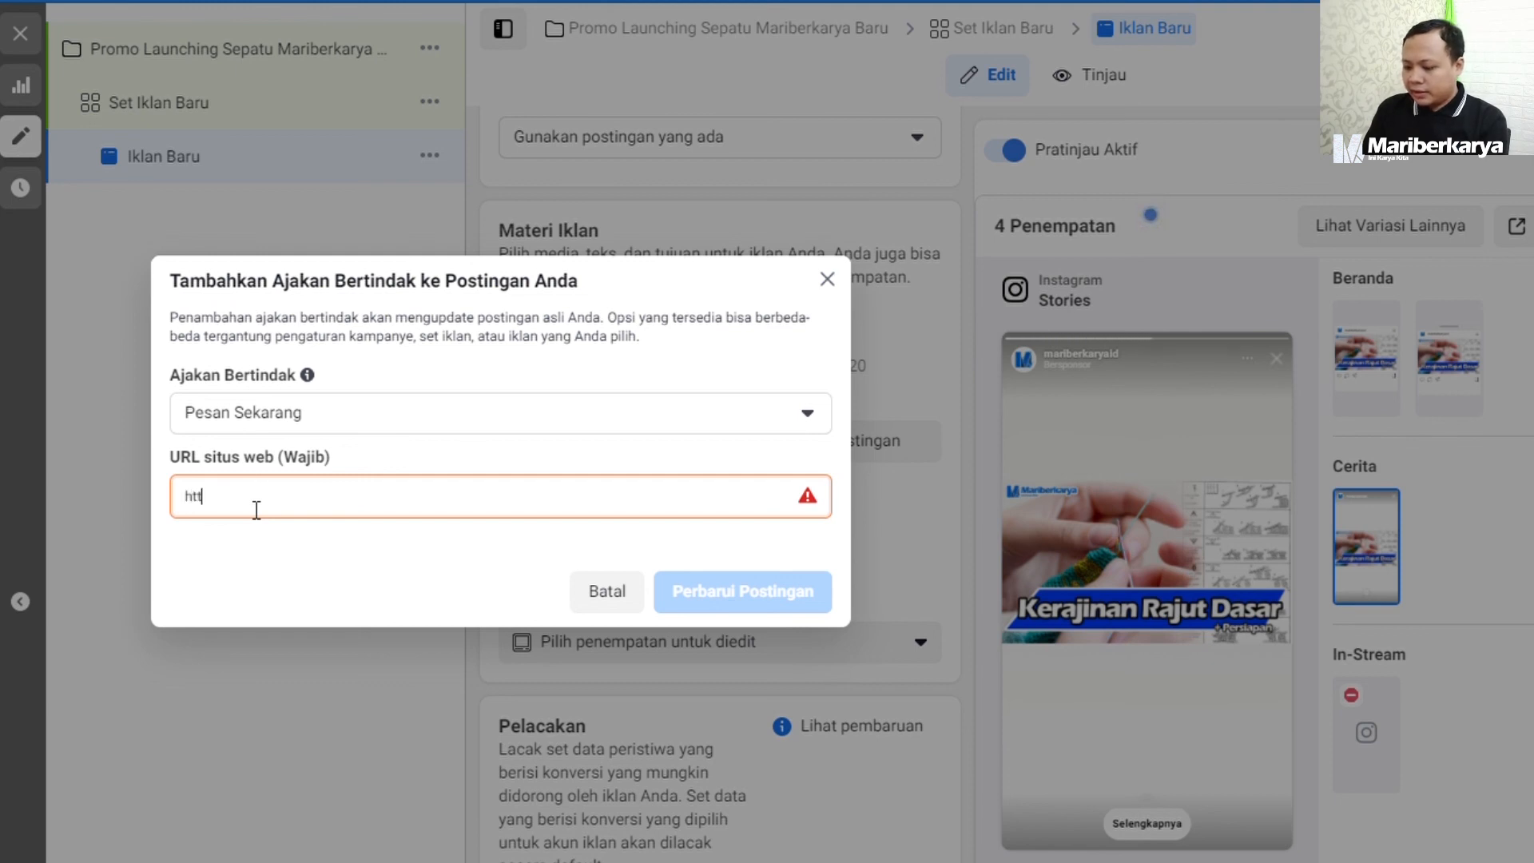
{"action": "type", "text": "ps://sh"}
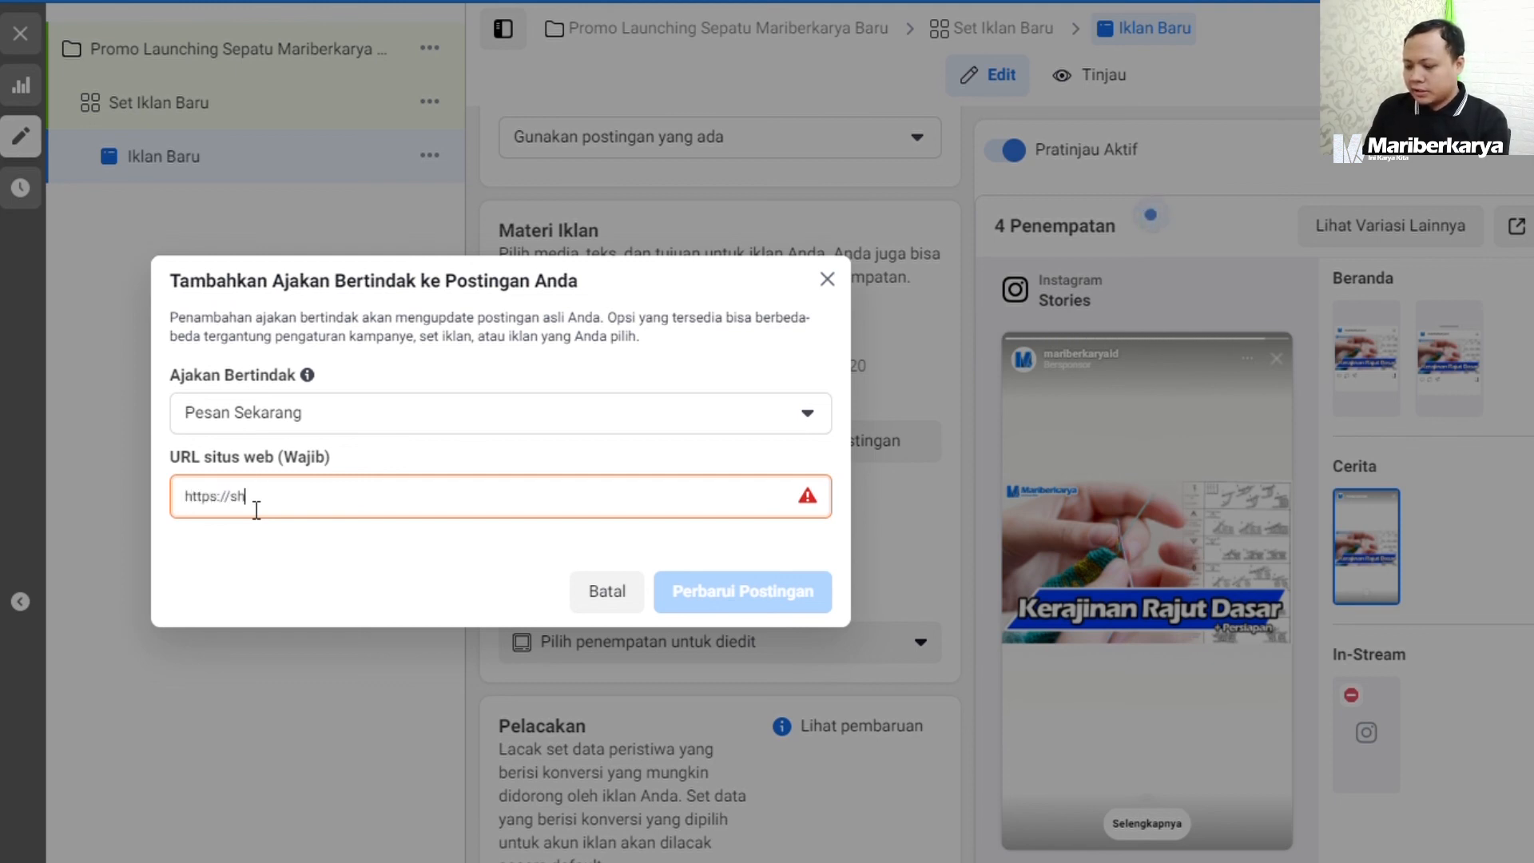
{"action": "type", "text": "opee.co."}
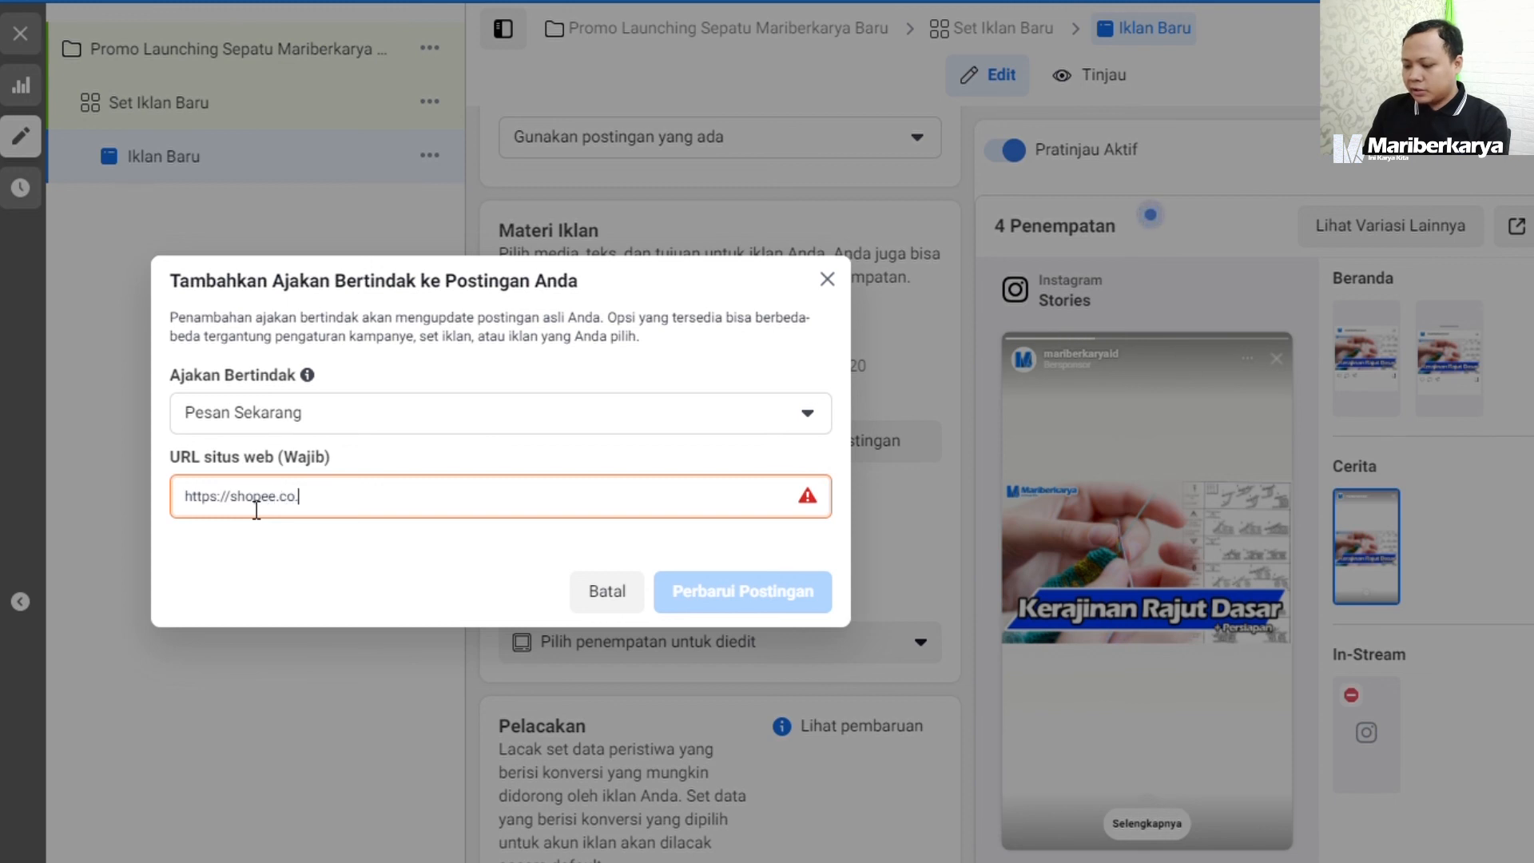
{"action": "type", "text": "id/"}
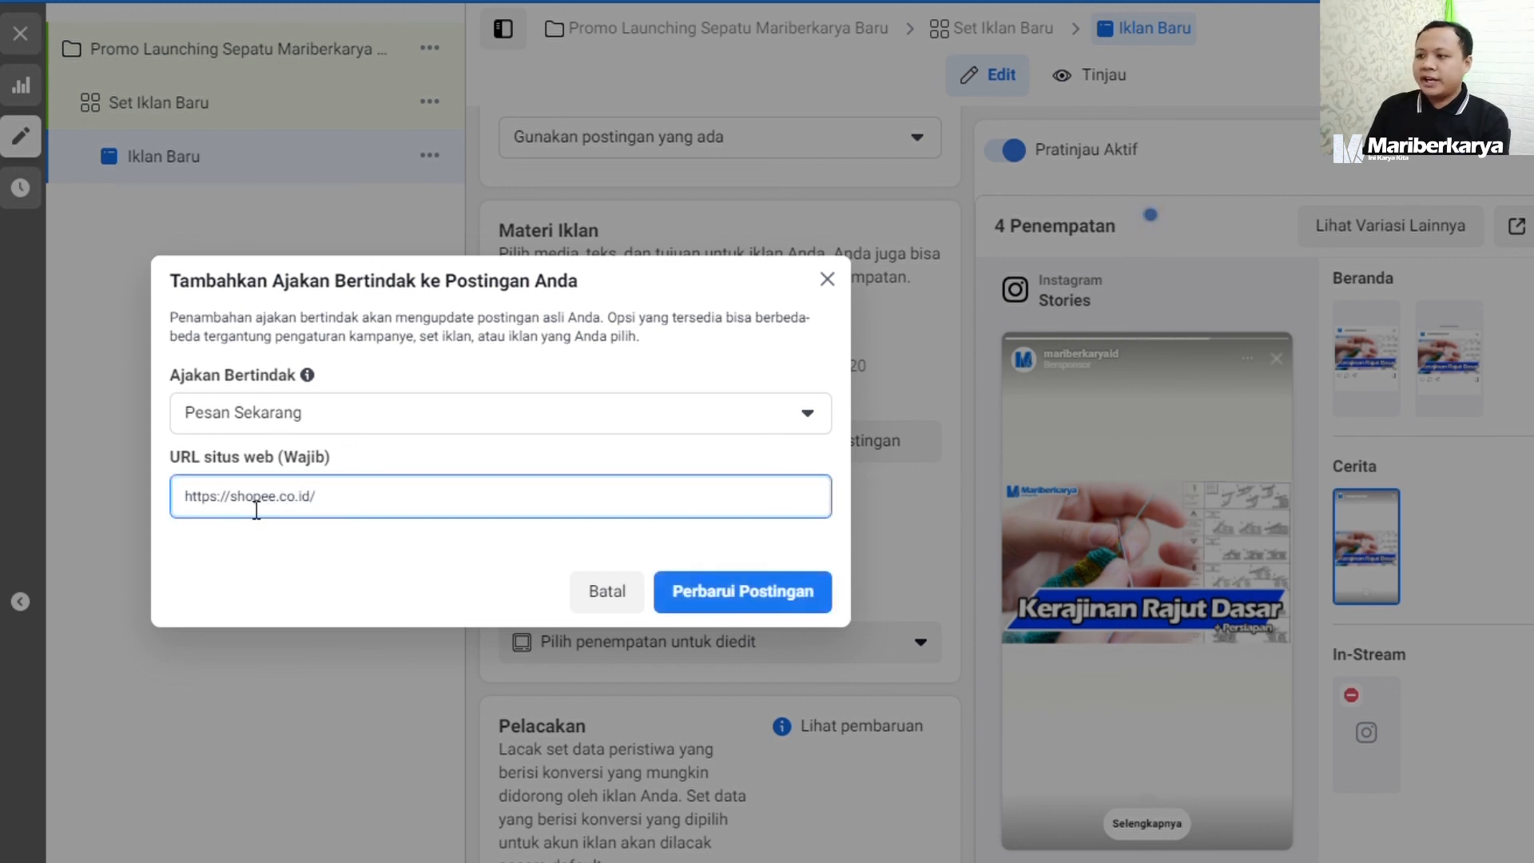
{"action": "type", "text": "dsds"}
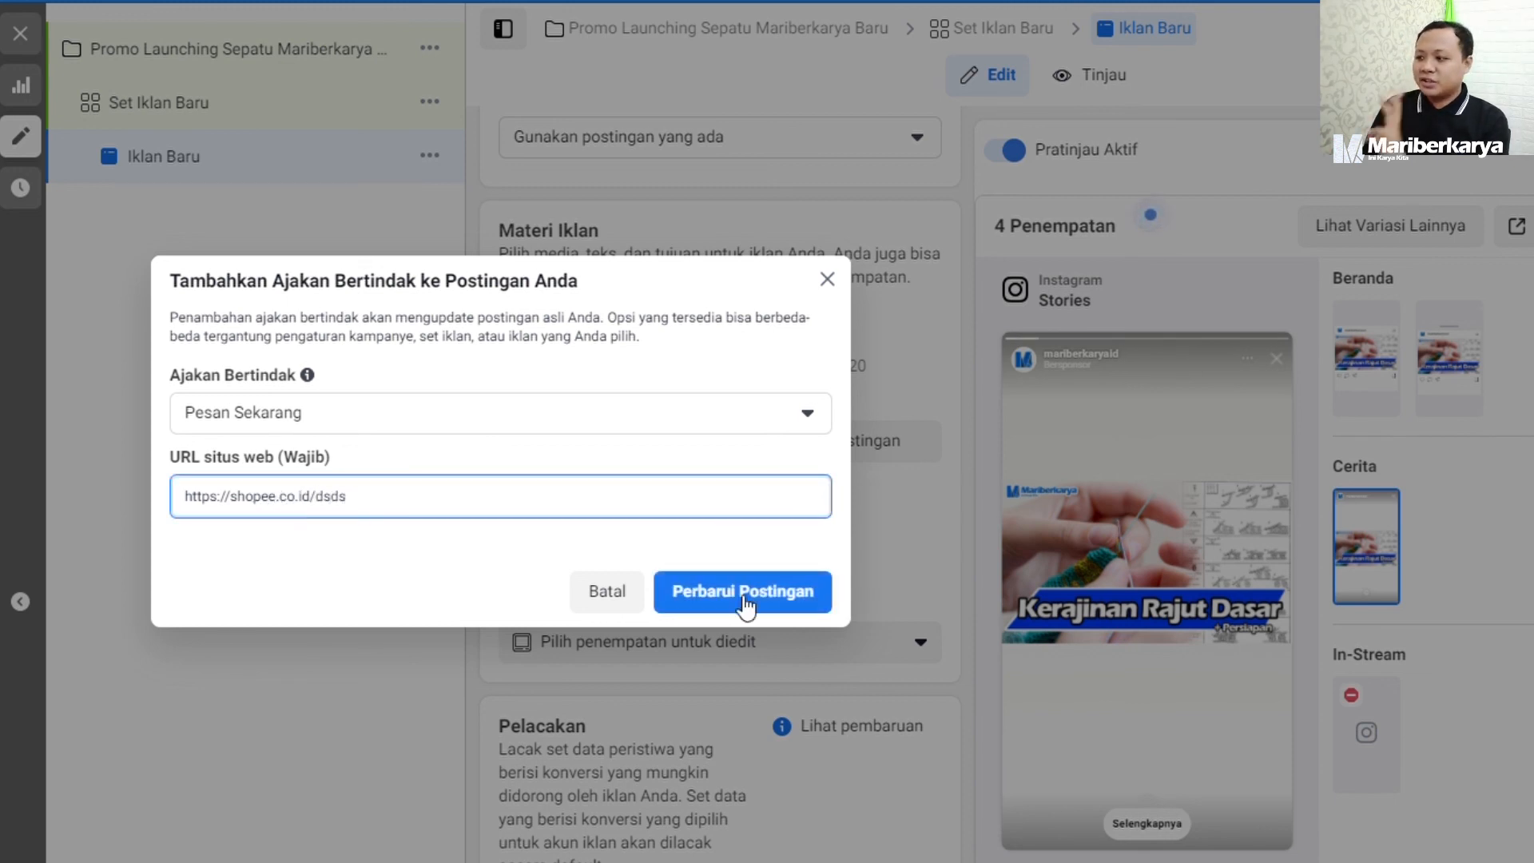
{"action": "left_click", "coordinate": [800, 604]}
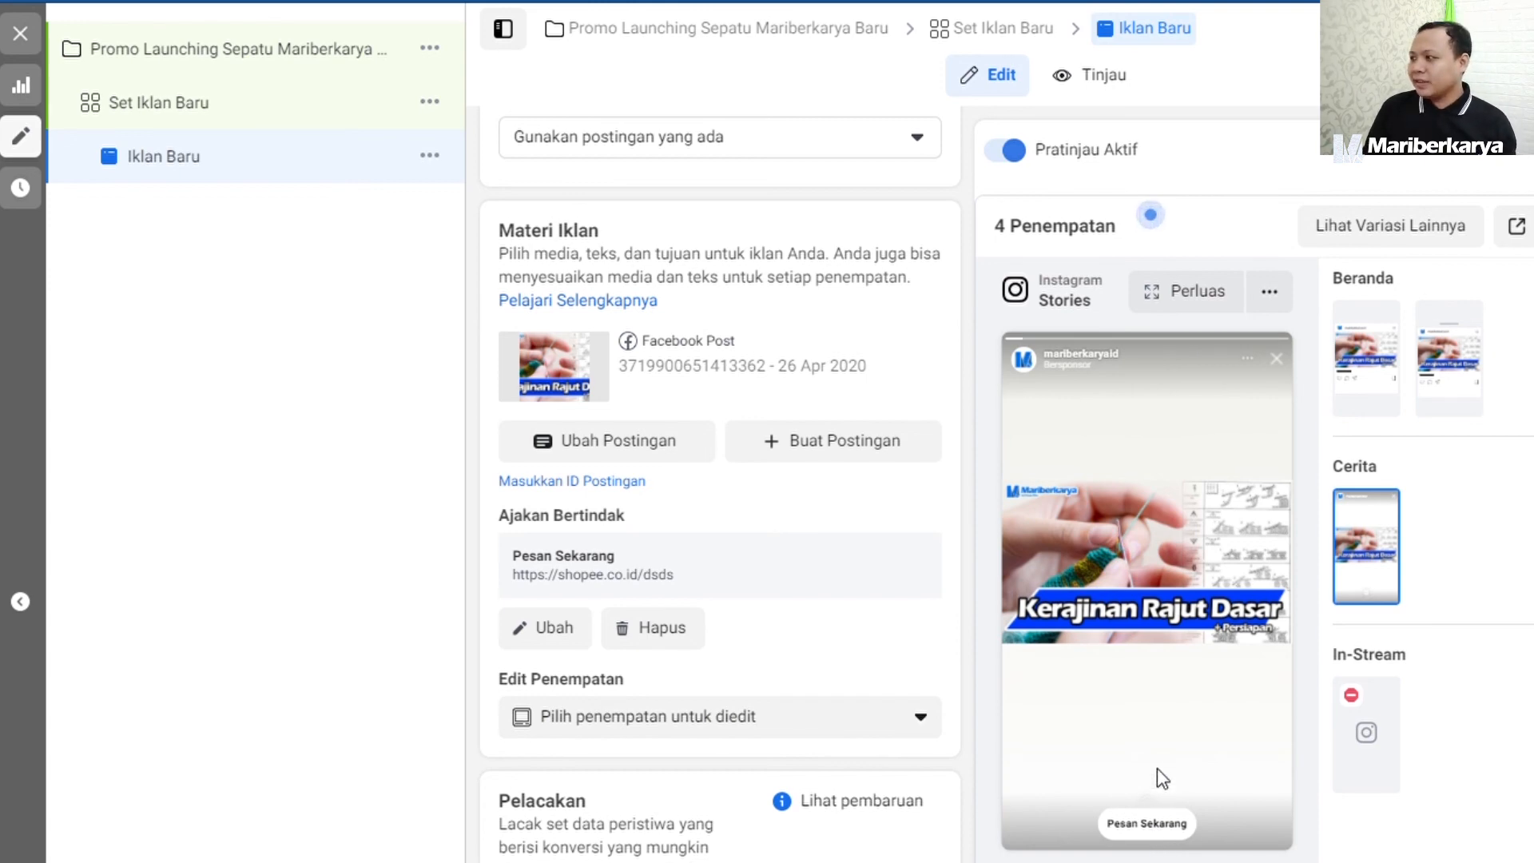
Review the ad's settings and summary, and examine its sample previews for Instagram Stories, IGTV Instagram and Beranda Jelajah Instagram.
{"action": "scroll", "coordinate": [1271, 731], "scroll_direction": "down", "scroll_amount": 4}
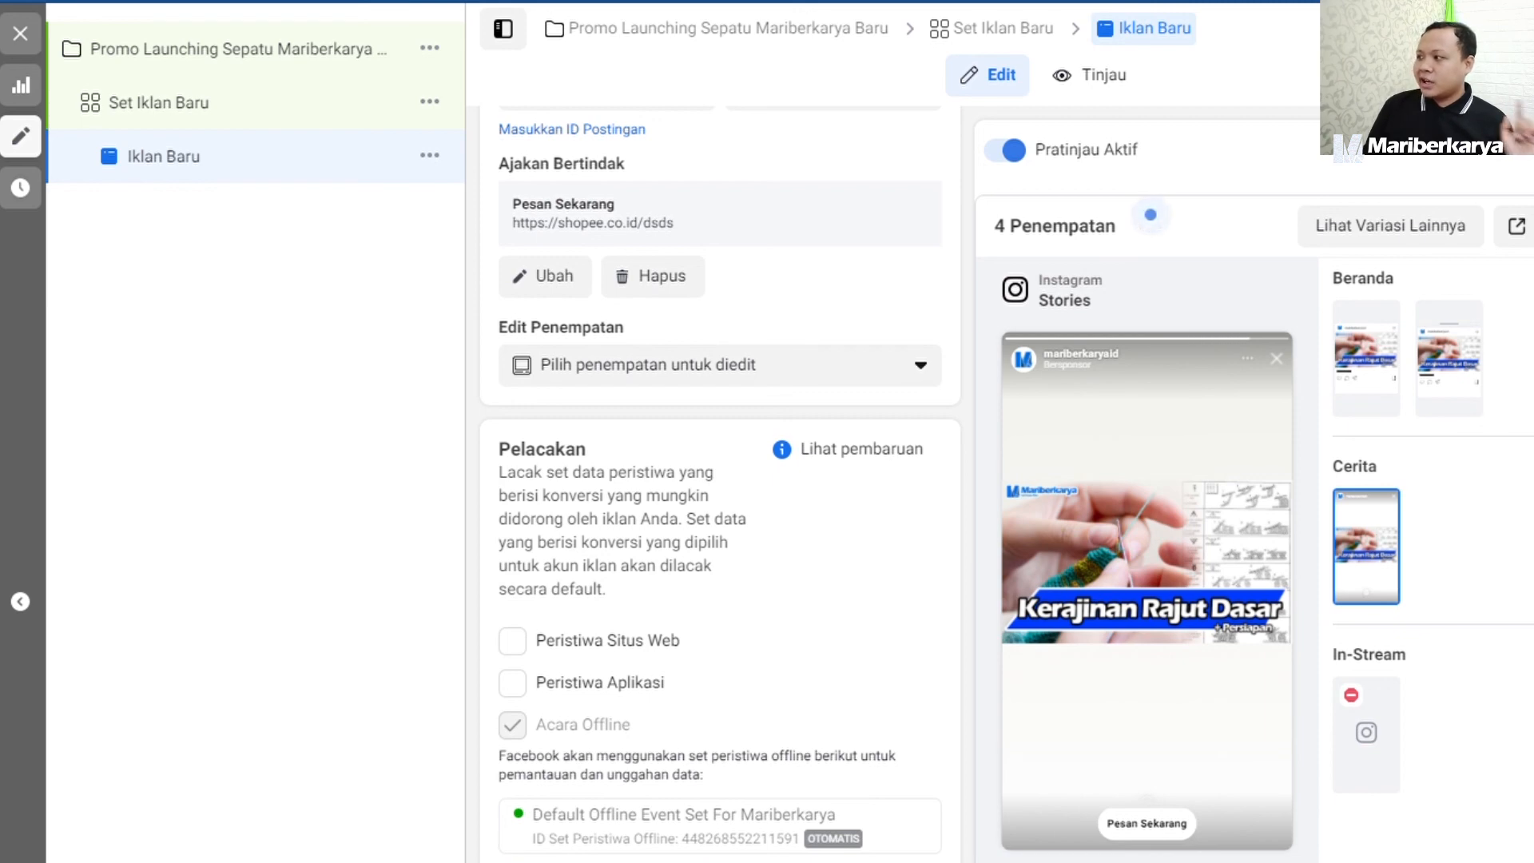
{"action": "scroll", "coordinate": [1235, 599], "scroll_direction": "up", "scroll_amount": 10}
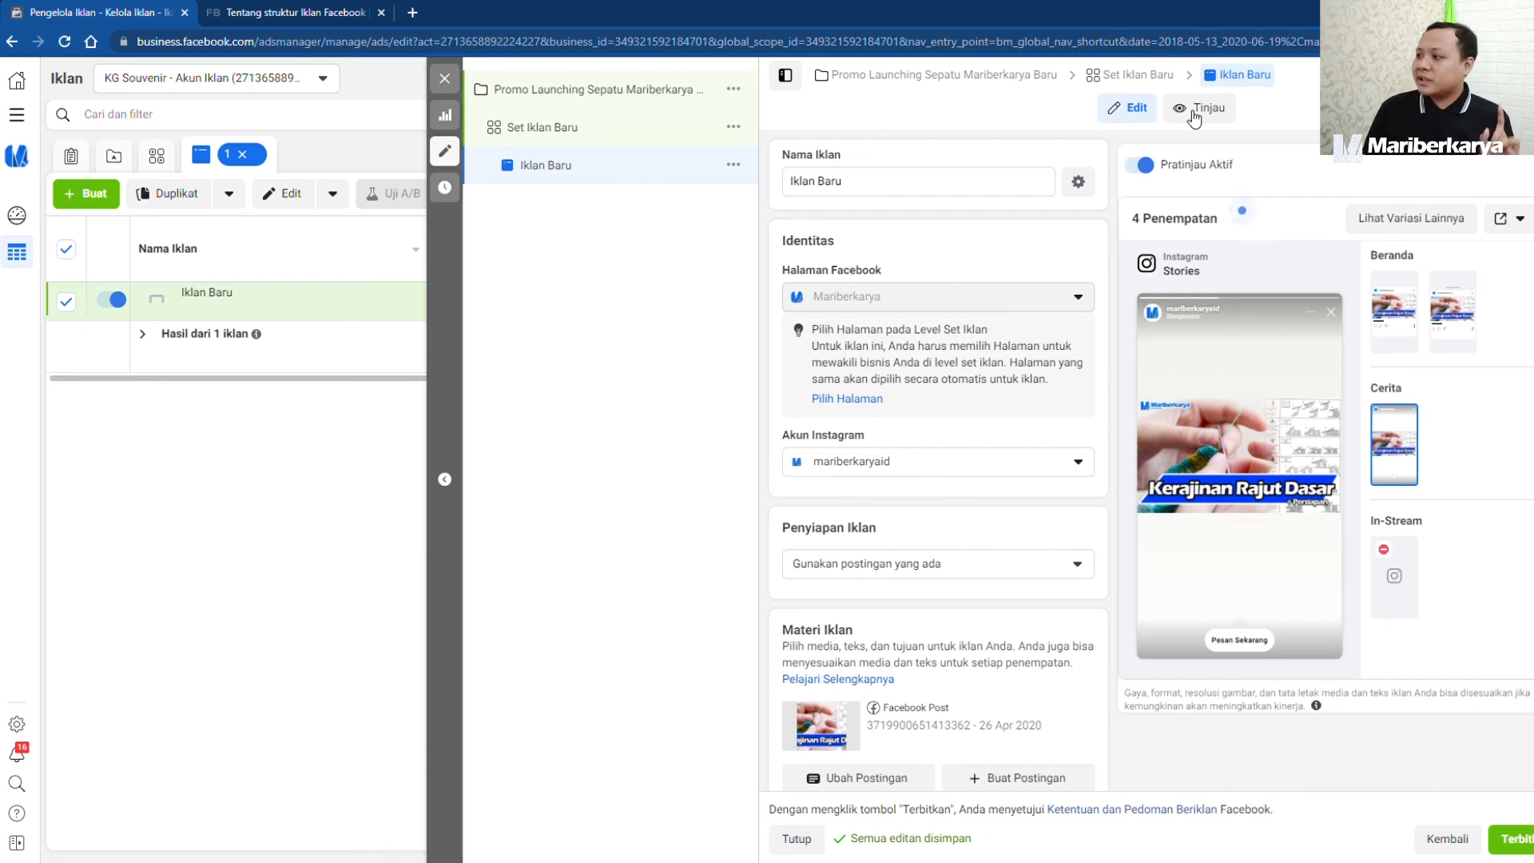
{"action": "left_click", "coordinate": [1194, 112]}
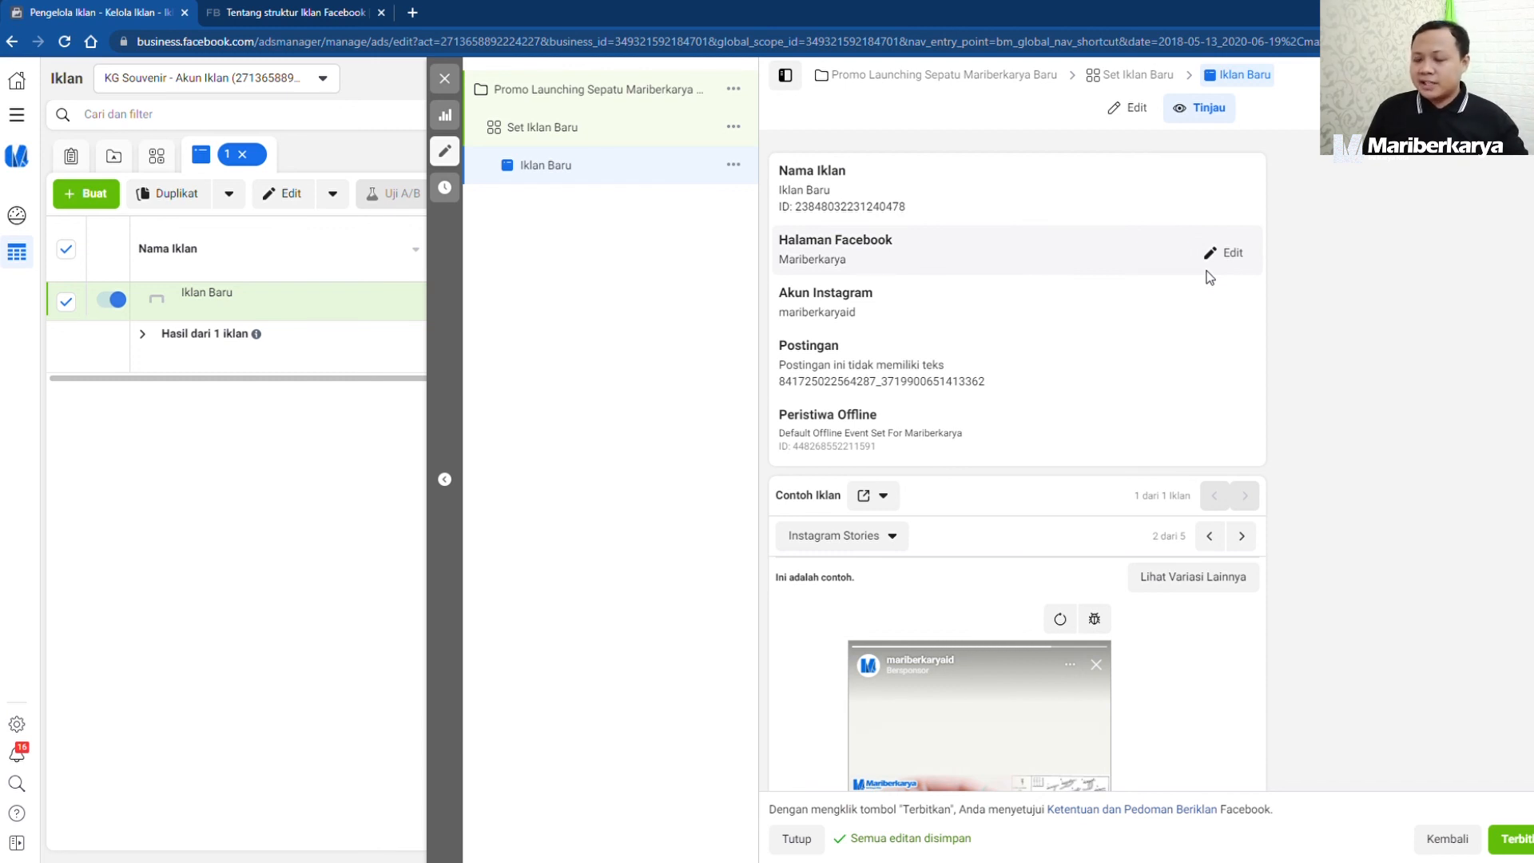
{"action": "scroll", "coordinate": [1210, 277], "scroll_direction": "down", "scroll_amount": 5}
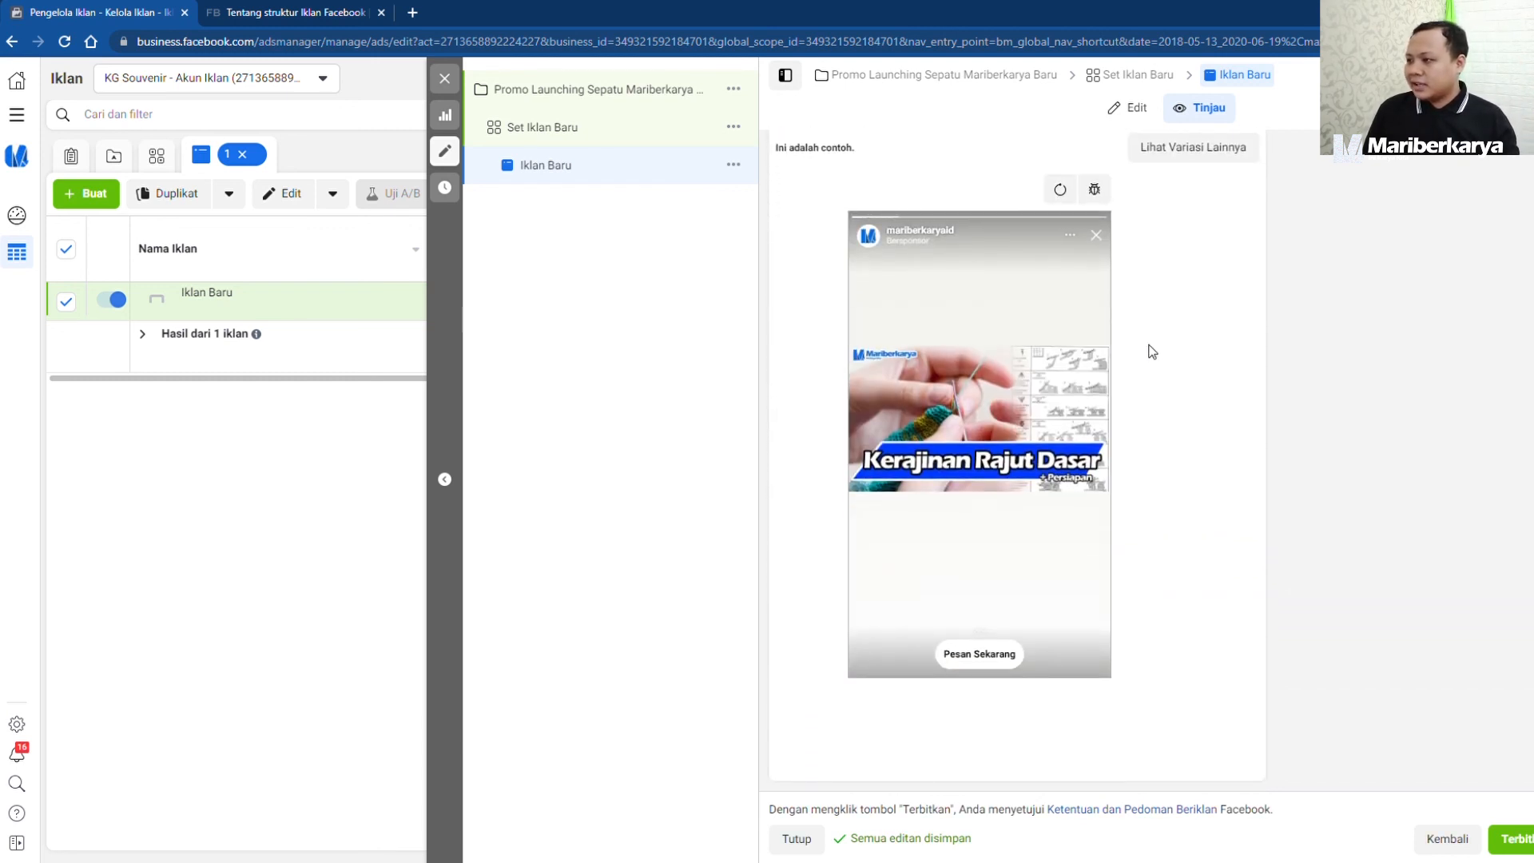
{"action": "scroll", "coordinate": [1154, 344], "scroll_direction": "up", "scroll_amount": 5}
{"action": "left_click", "coordinate": [1242, 519]}
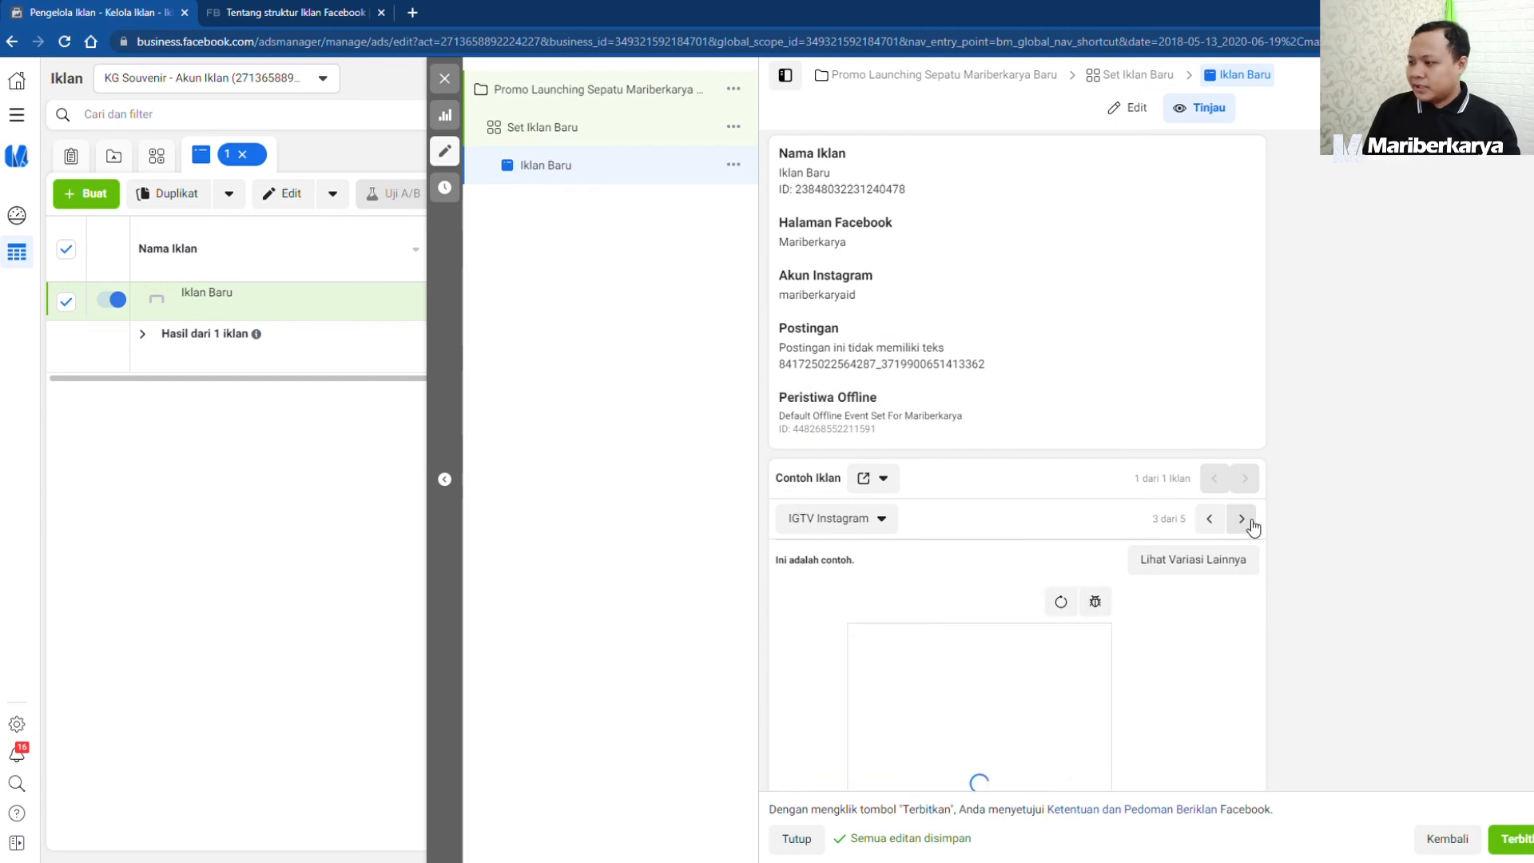
{"action": "scroll", "coordinate": [1245, 429], "scroll_direction": "down", "scroll_amount": 2}
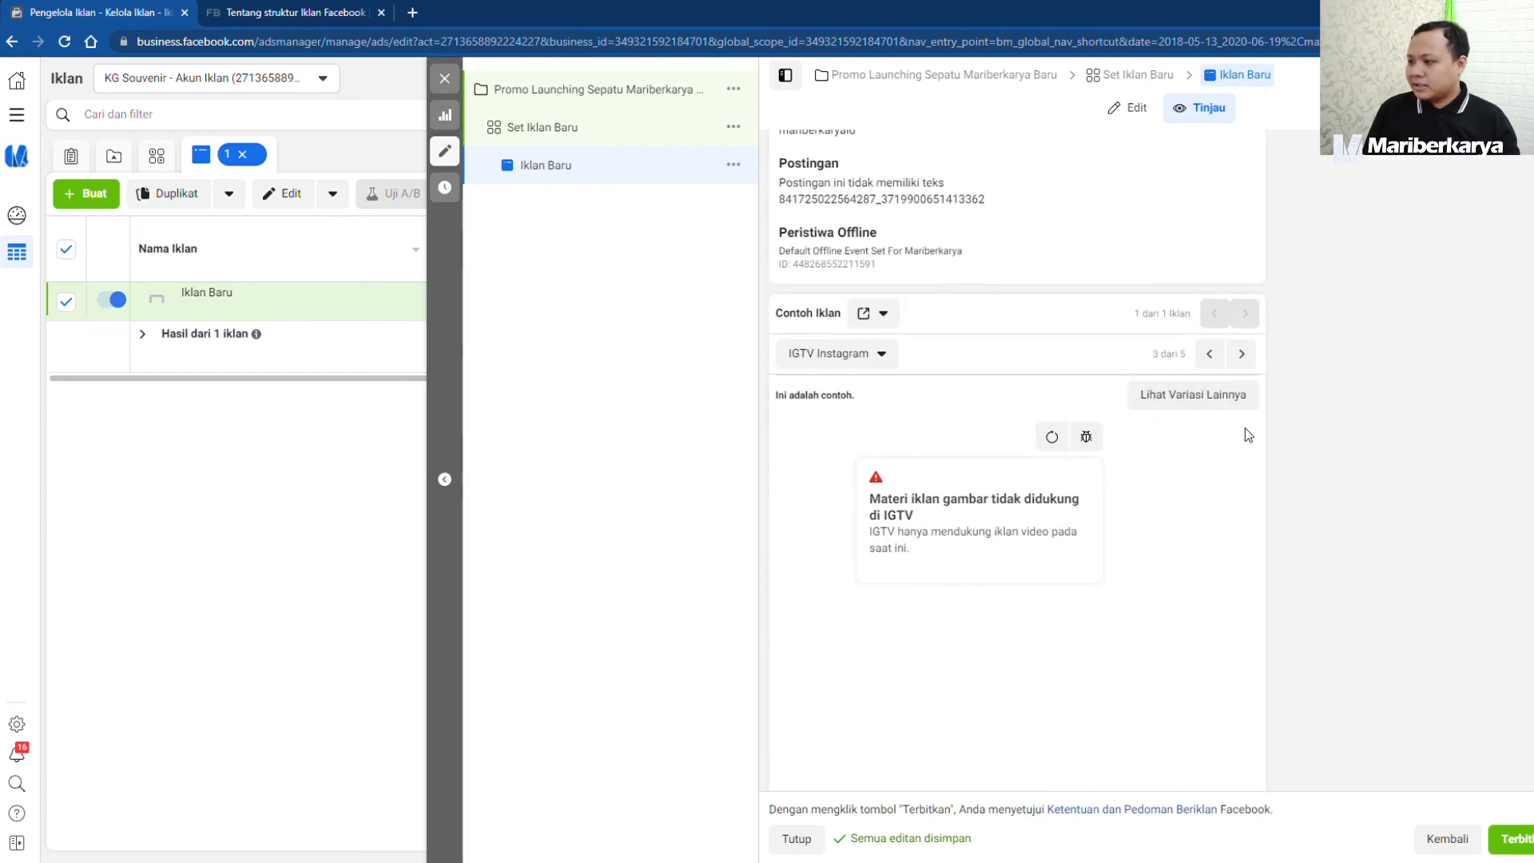
{"action": "left_click", "coordinate": [1244, 355]}
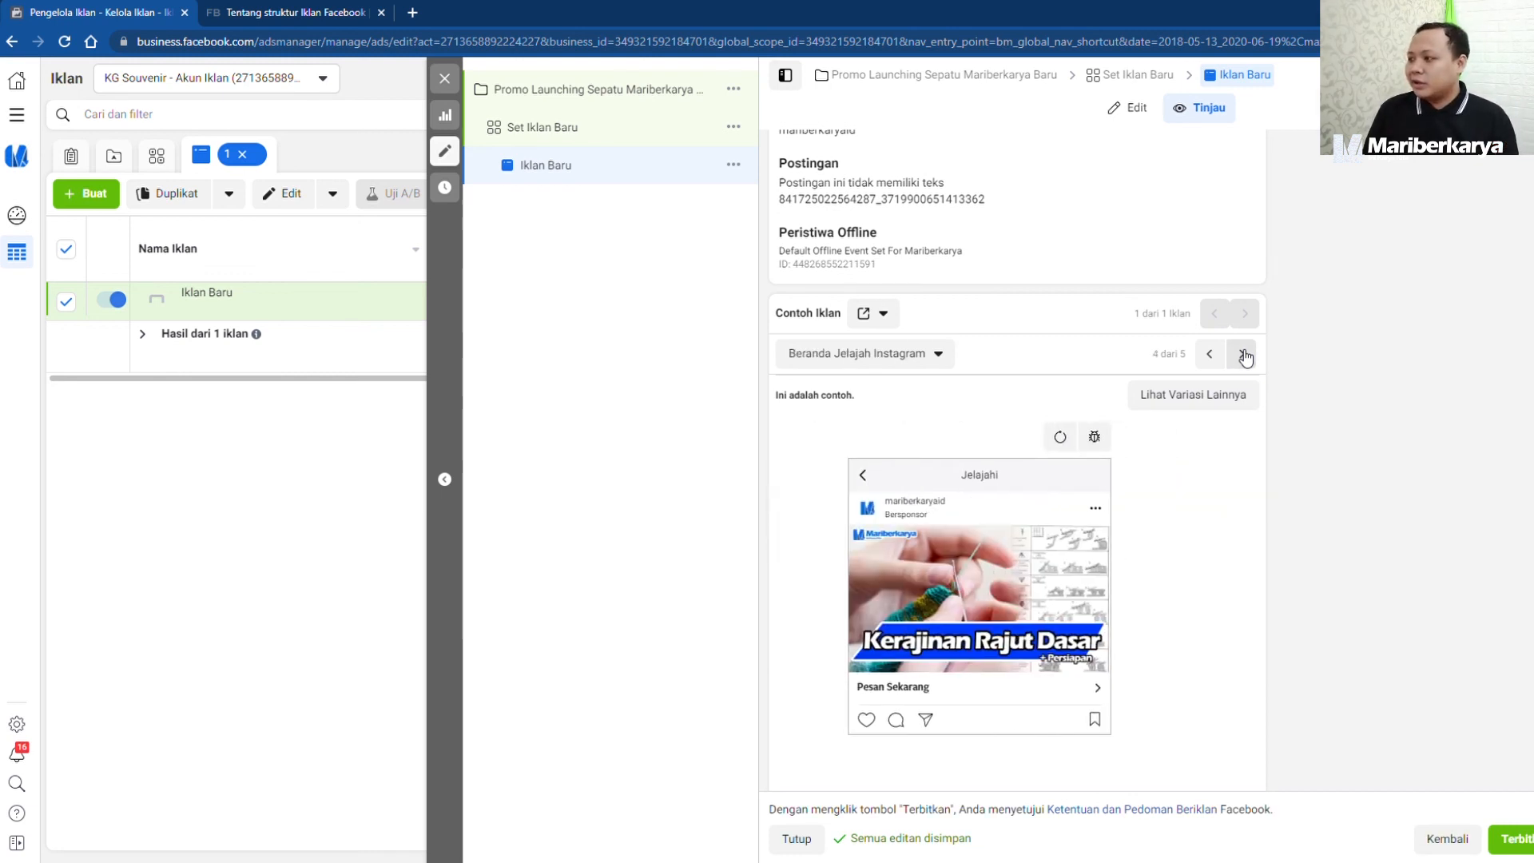
{"action": "left_click", "coordinate": [1245, 356]}
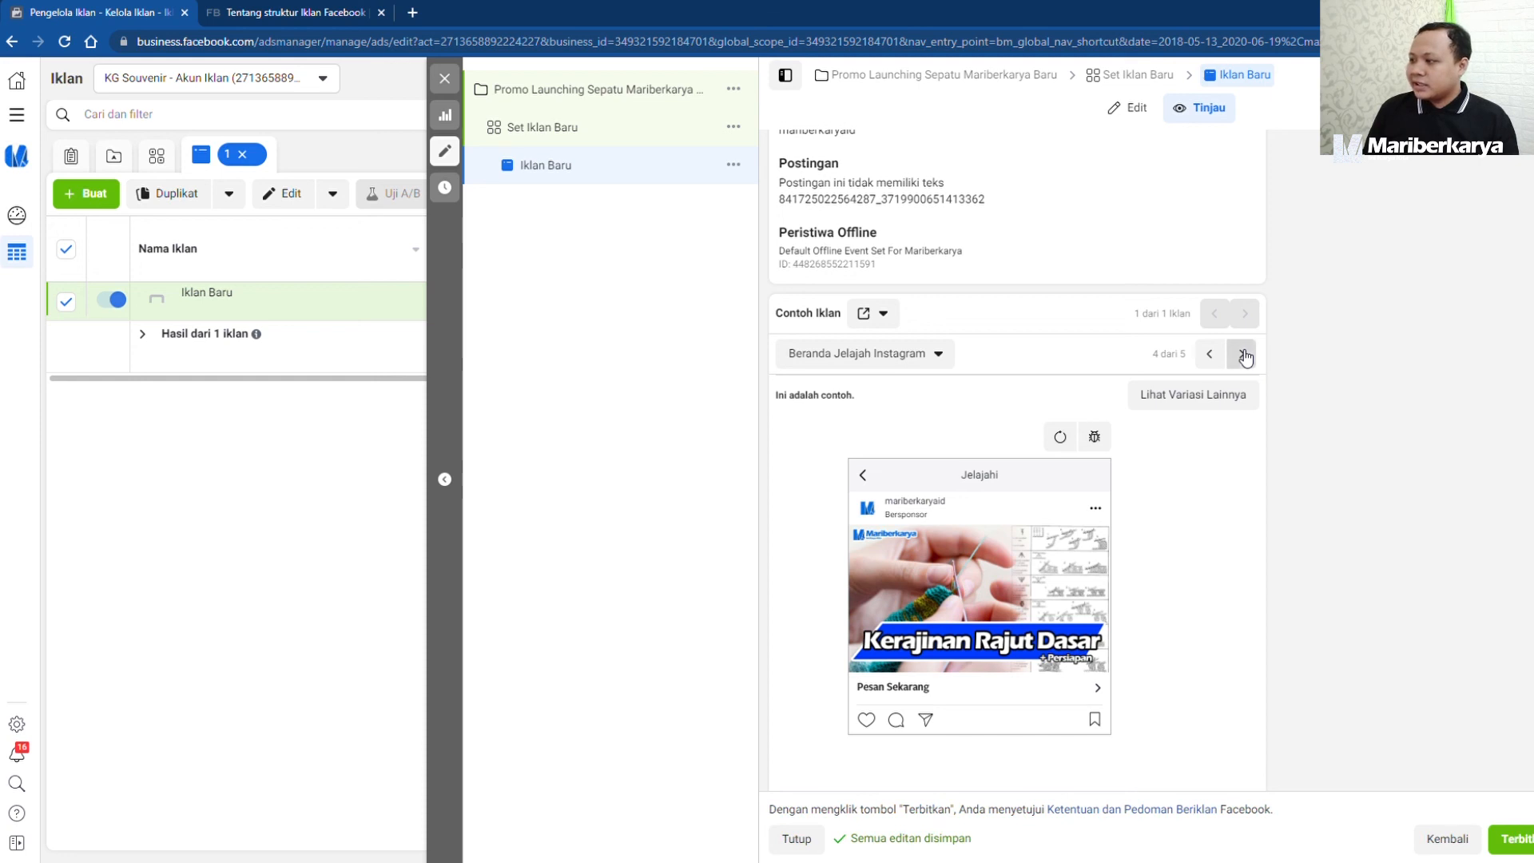
{"action": "left_click", "coordinate": [1213, 355]}
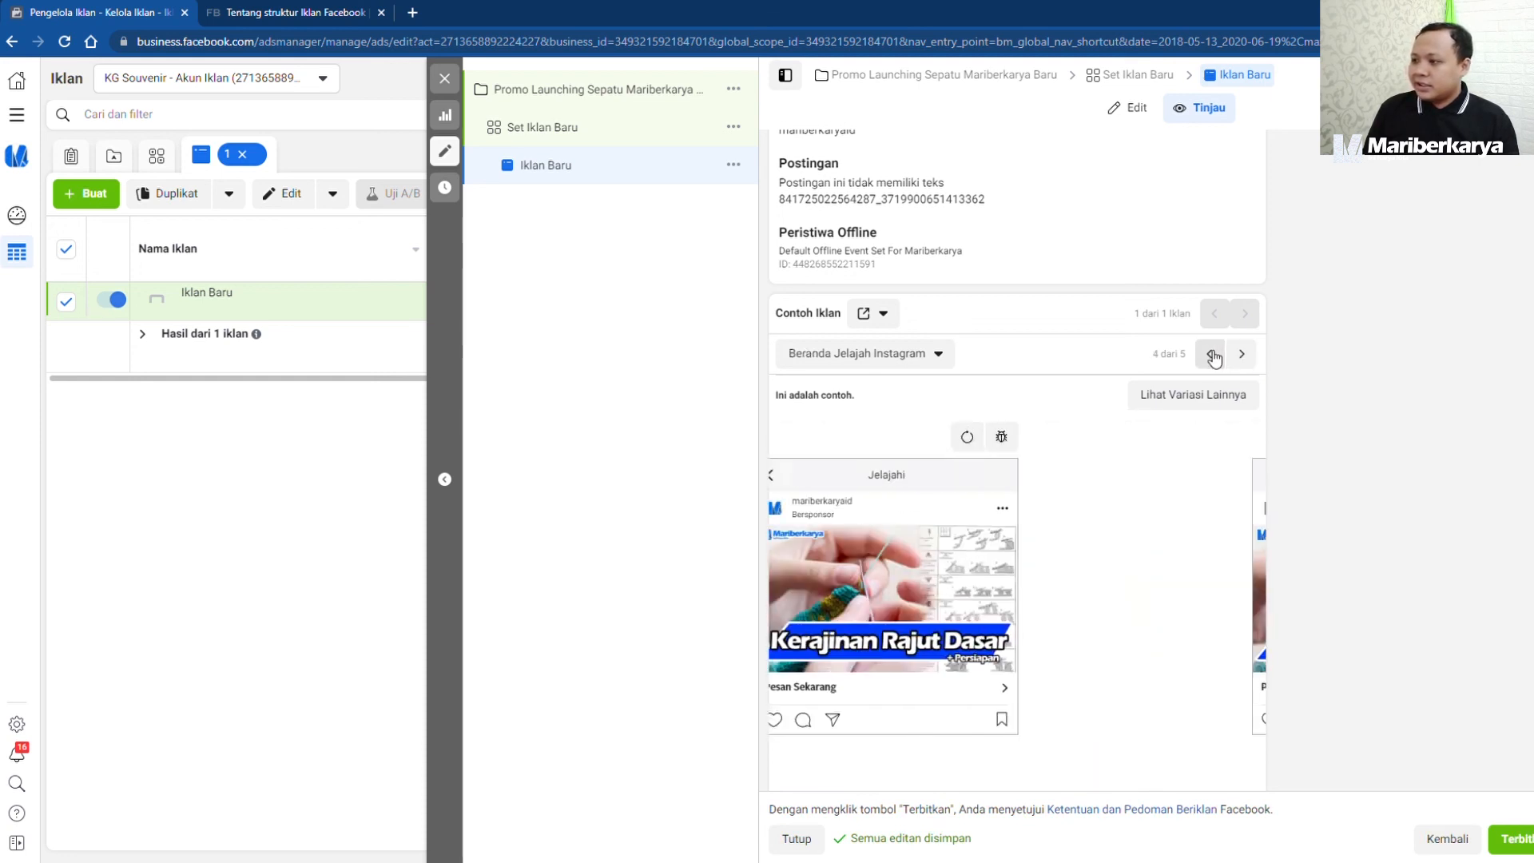
{"action": "scroll", "coordinate": [1365, 421], "scroll_direction": "down", "scroll_amount": 5}
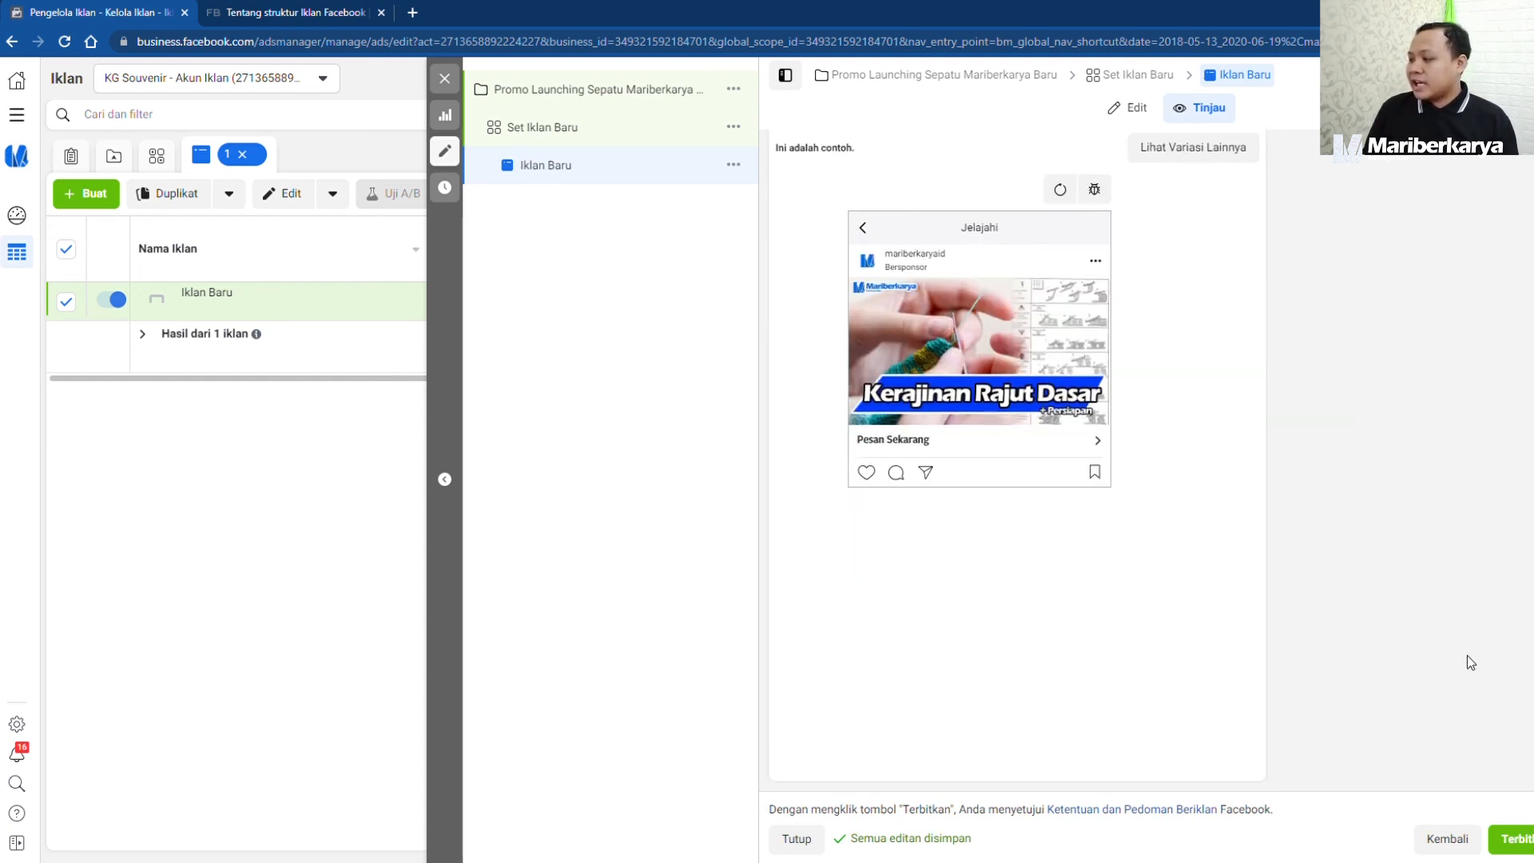